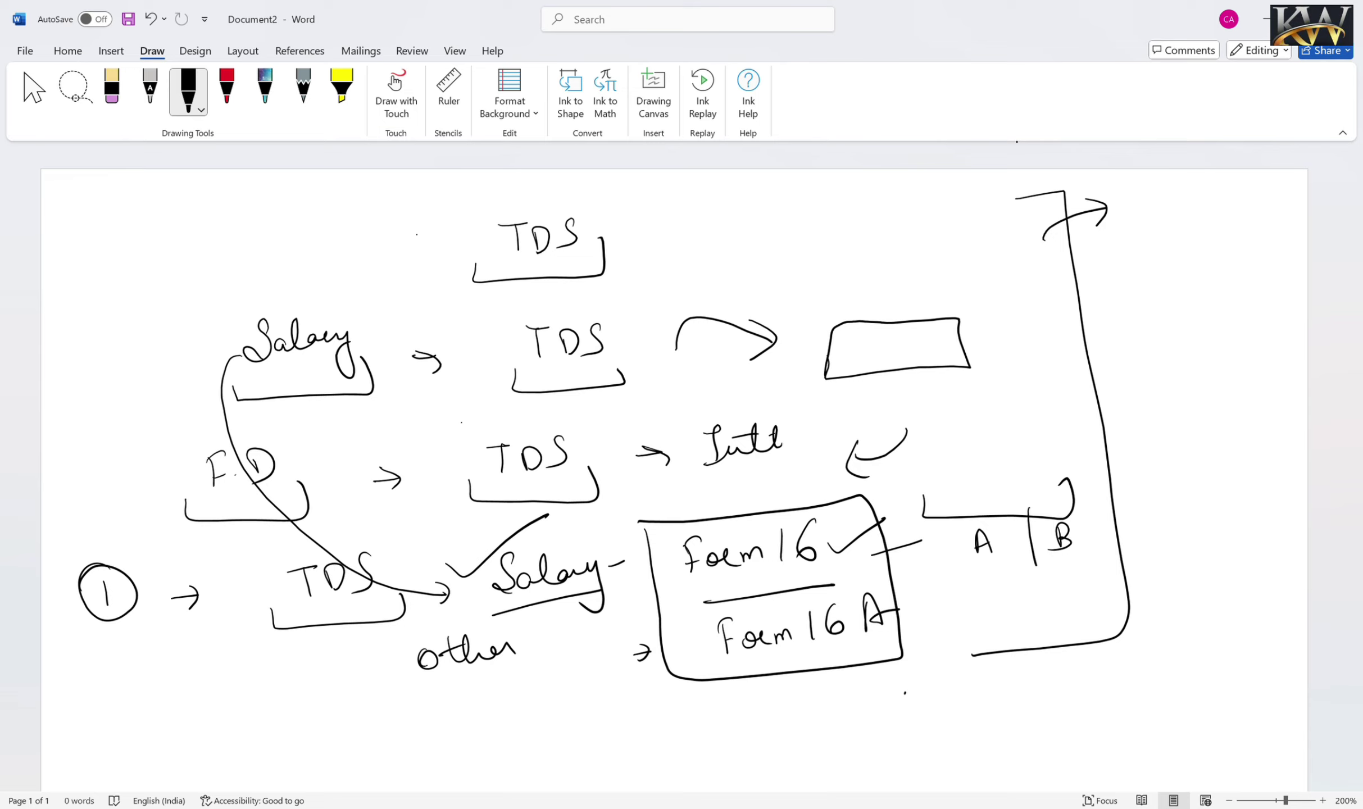
- Draw an ink bracket along the left and bottom of the Form 16 / Form 16A box
mouse_move(649, 497)
mouse_down()
mouse_move(628, 502)
mouse_move(640, 654)
mouse_move(758, 681)
mouse_move(831, 663)
mouse_up()
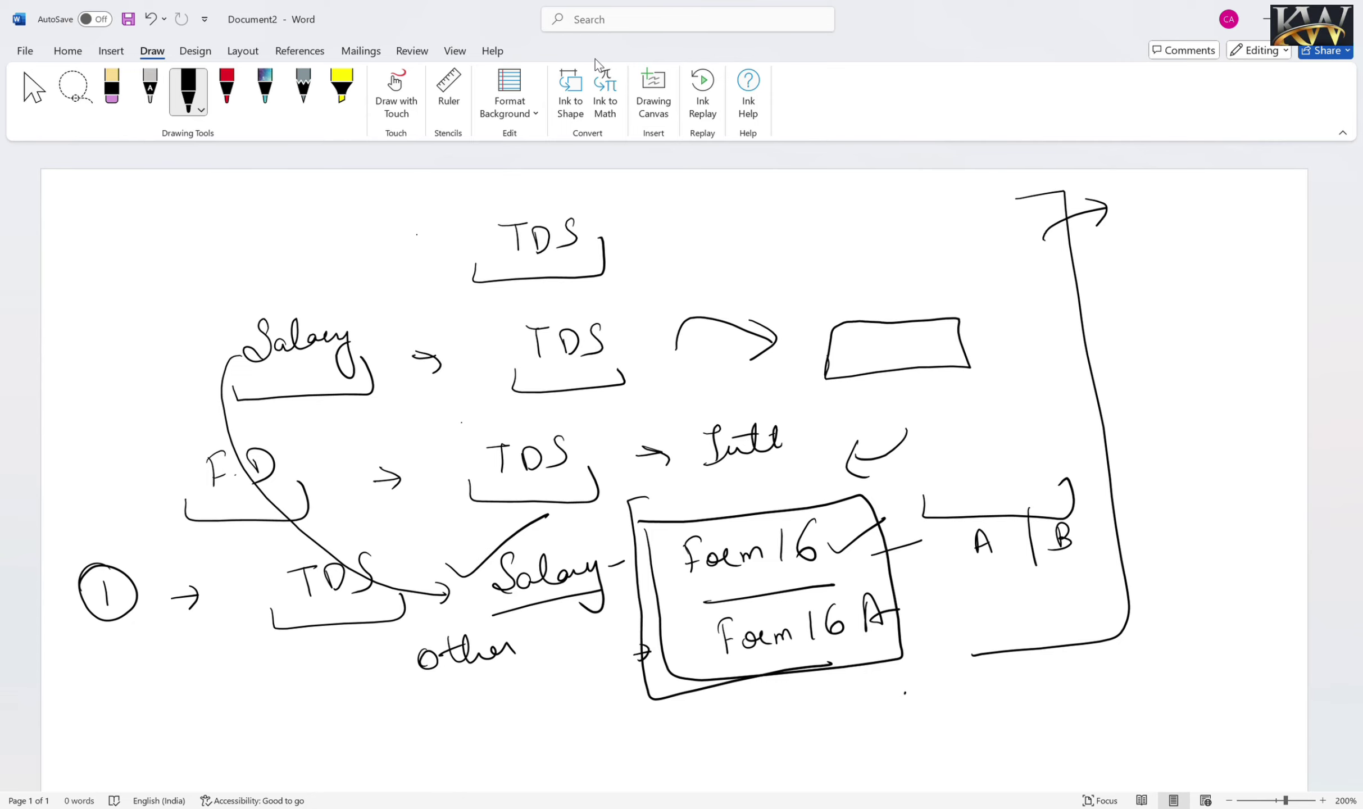
key(alt+Tab)
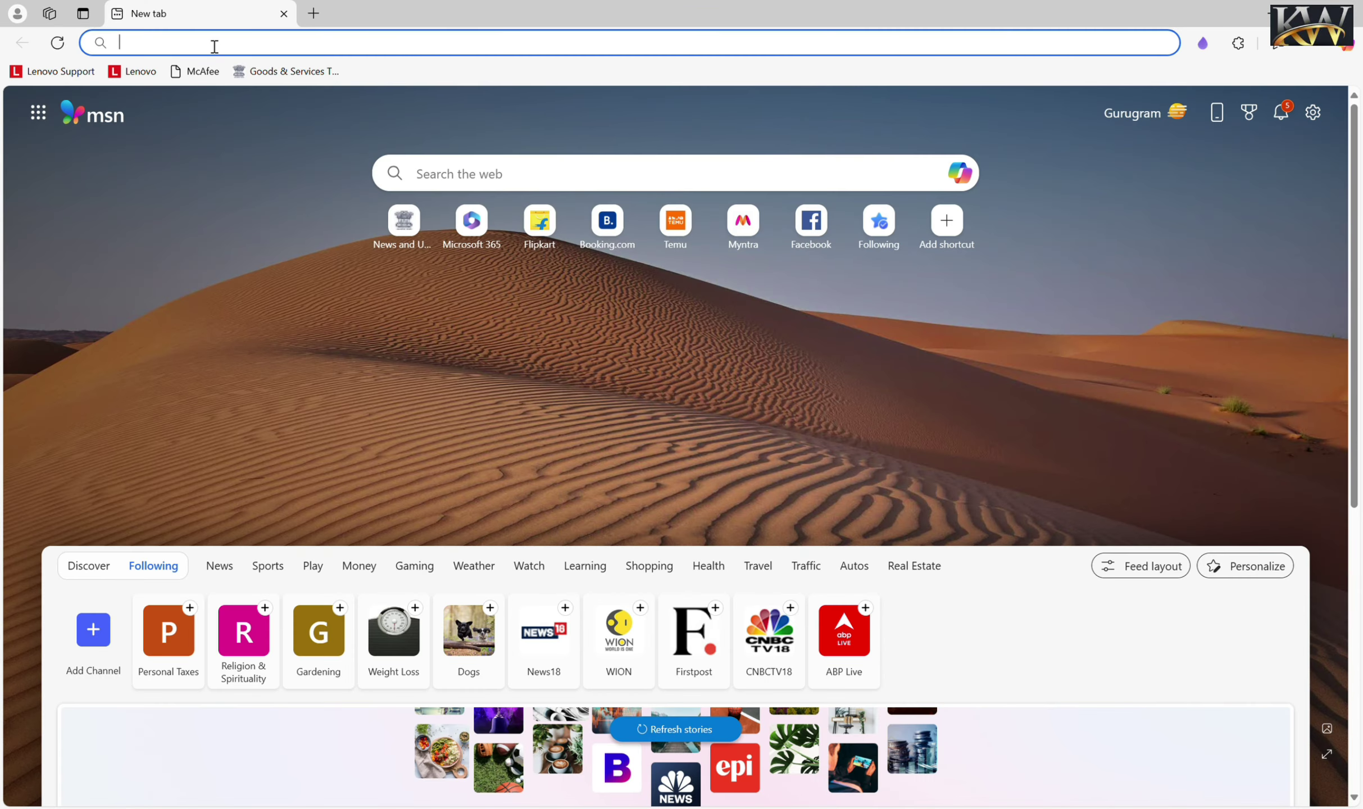
- Search 'login to income tax', open the Income Tax Department site, and show its Register/Login prompt
text(login t)
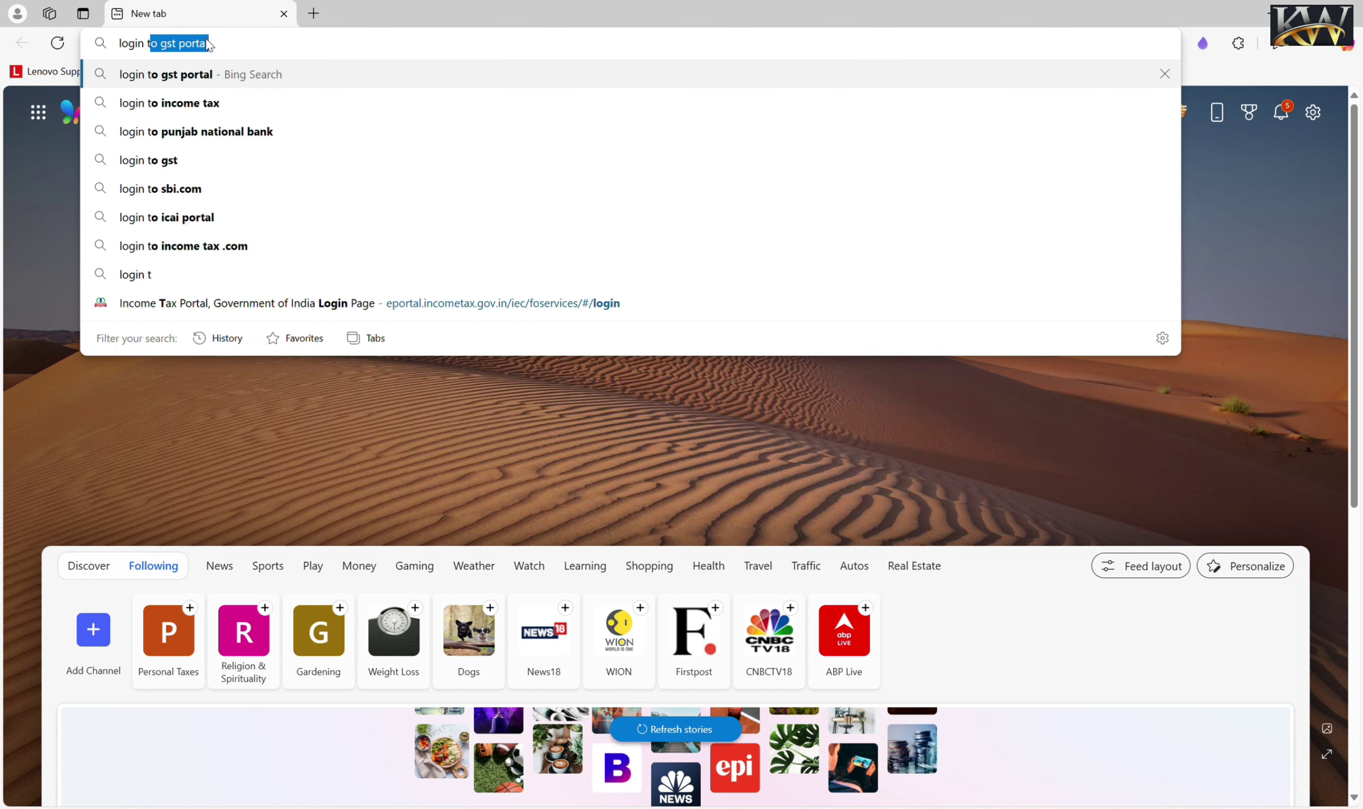
text(o income tax)
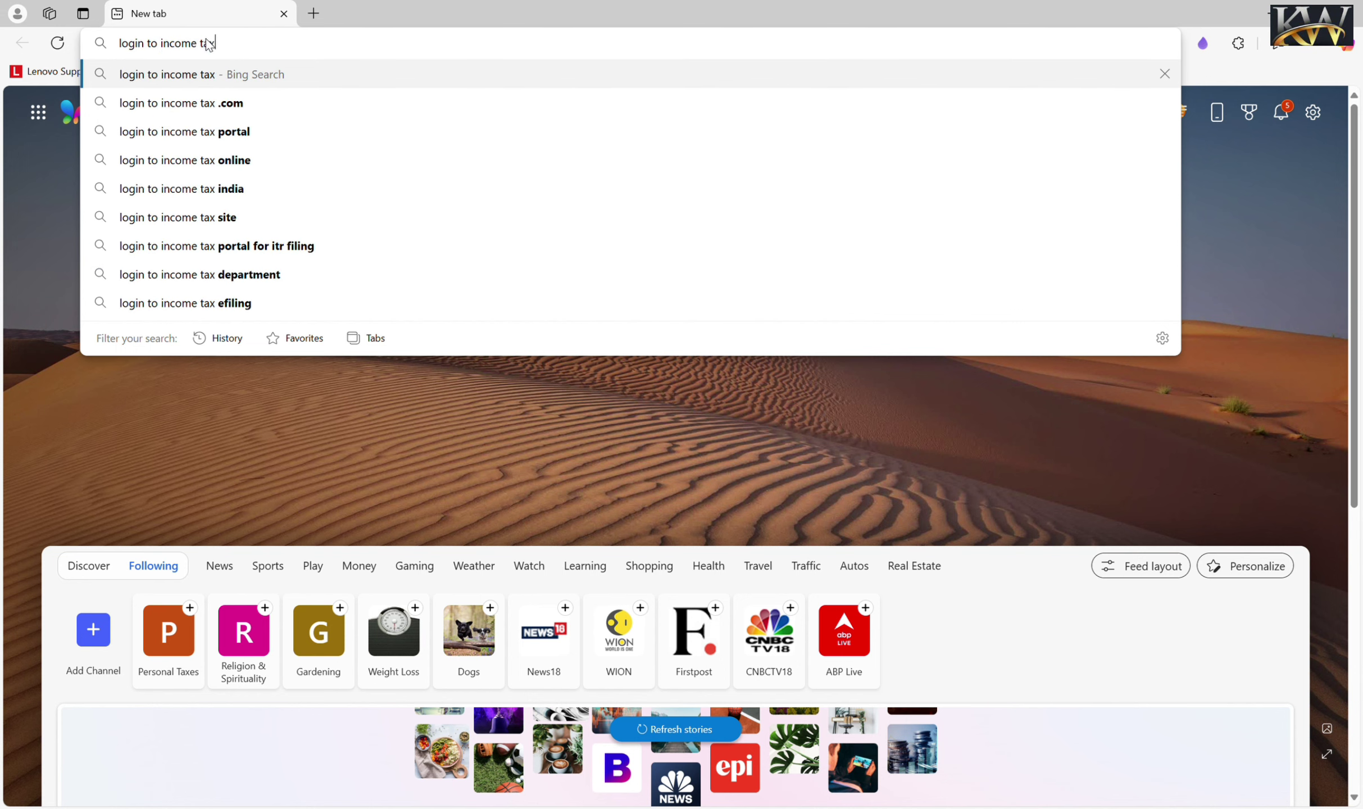
key(Return)
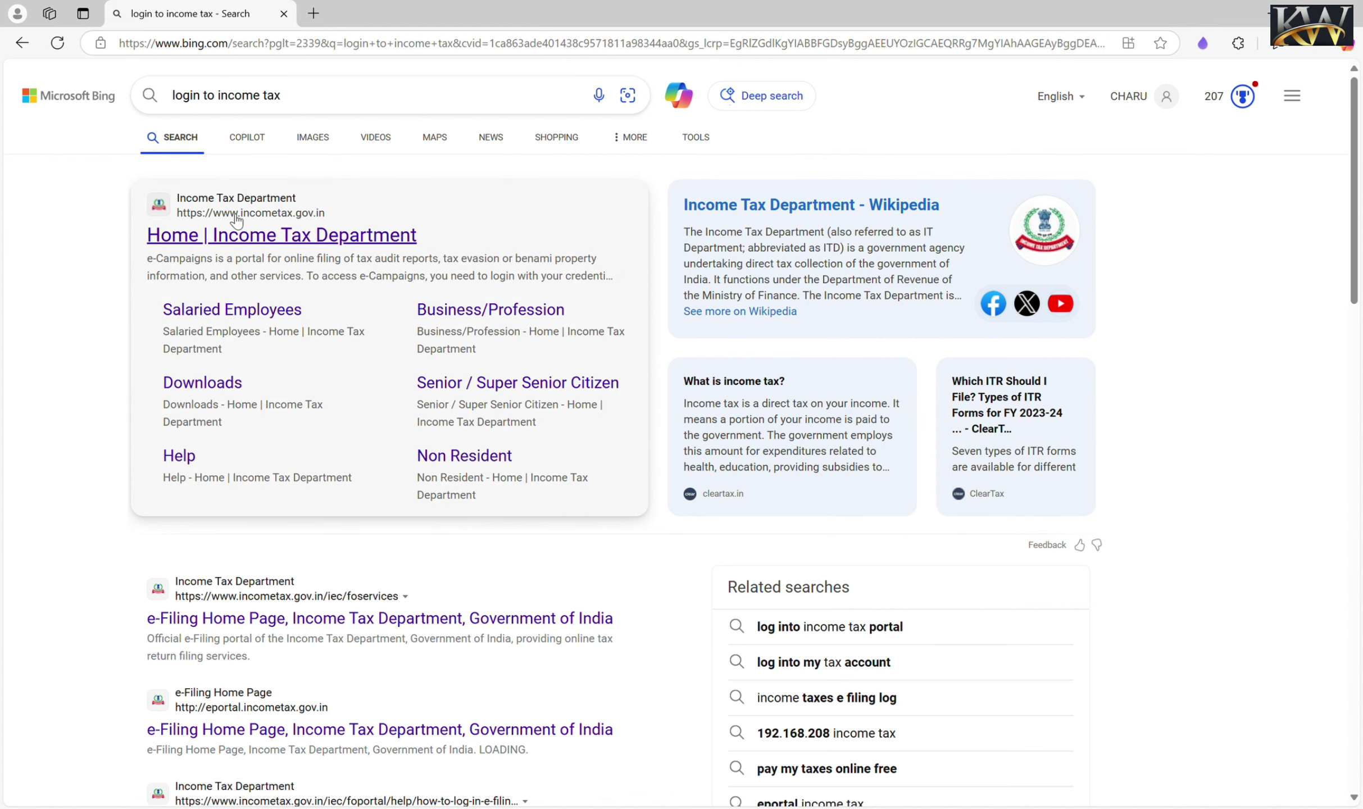
click(245, 237)
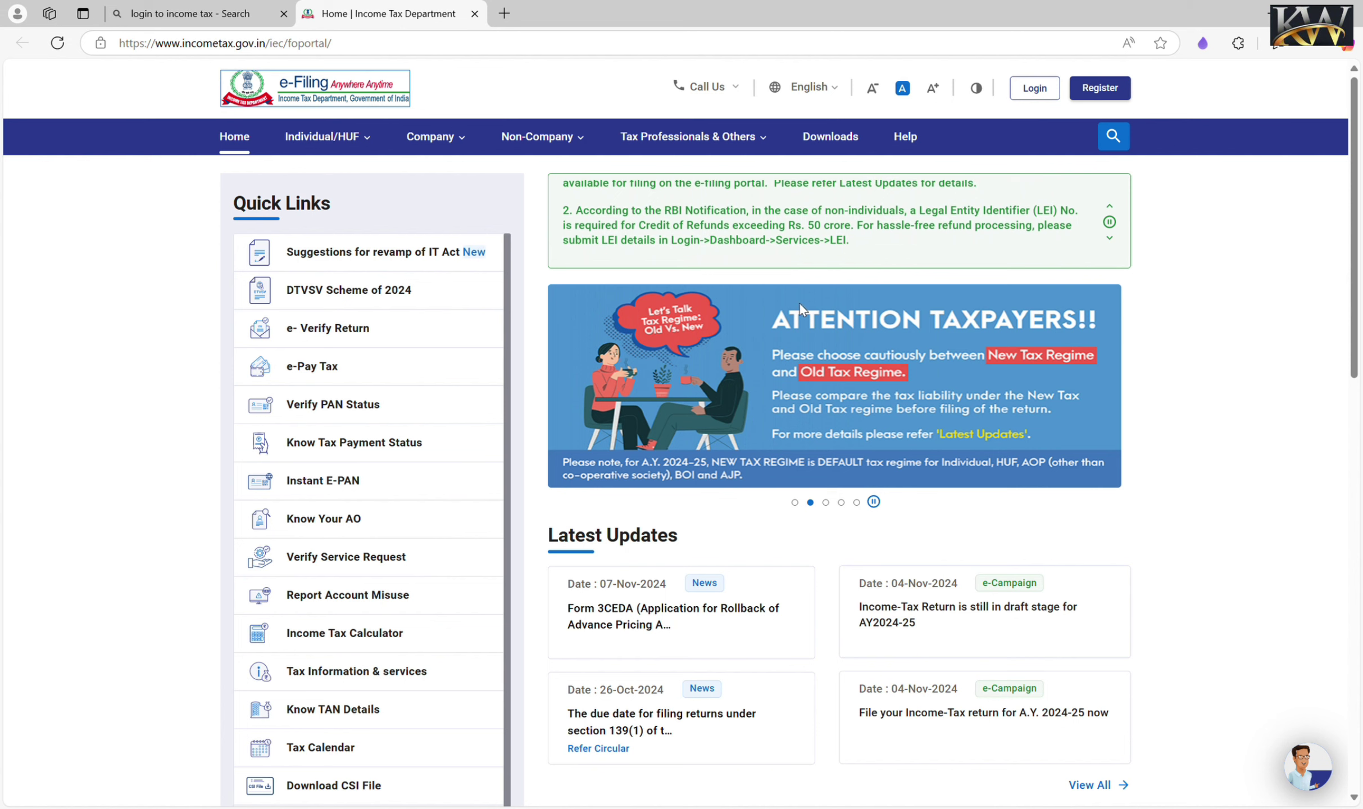
scroll(1103, 111, up, 5)
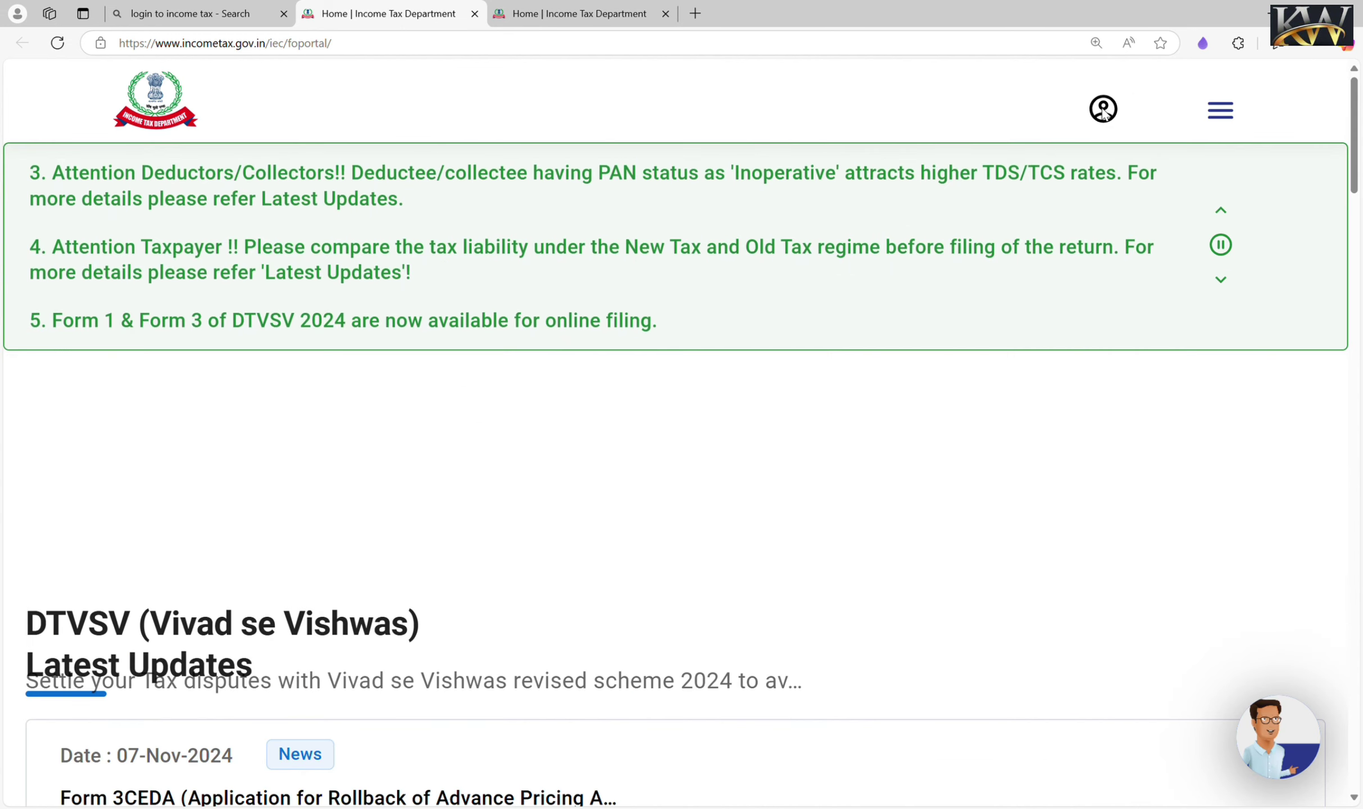
click(1104, 110)
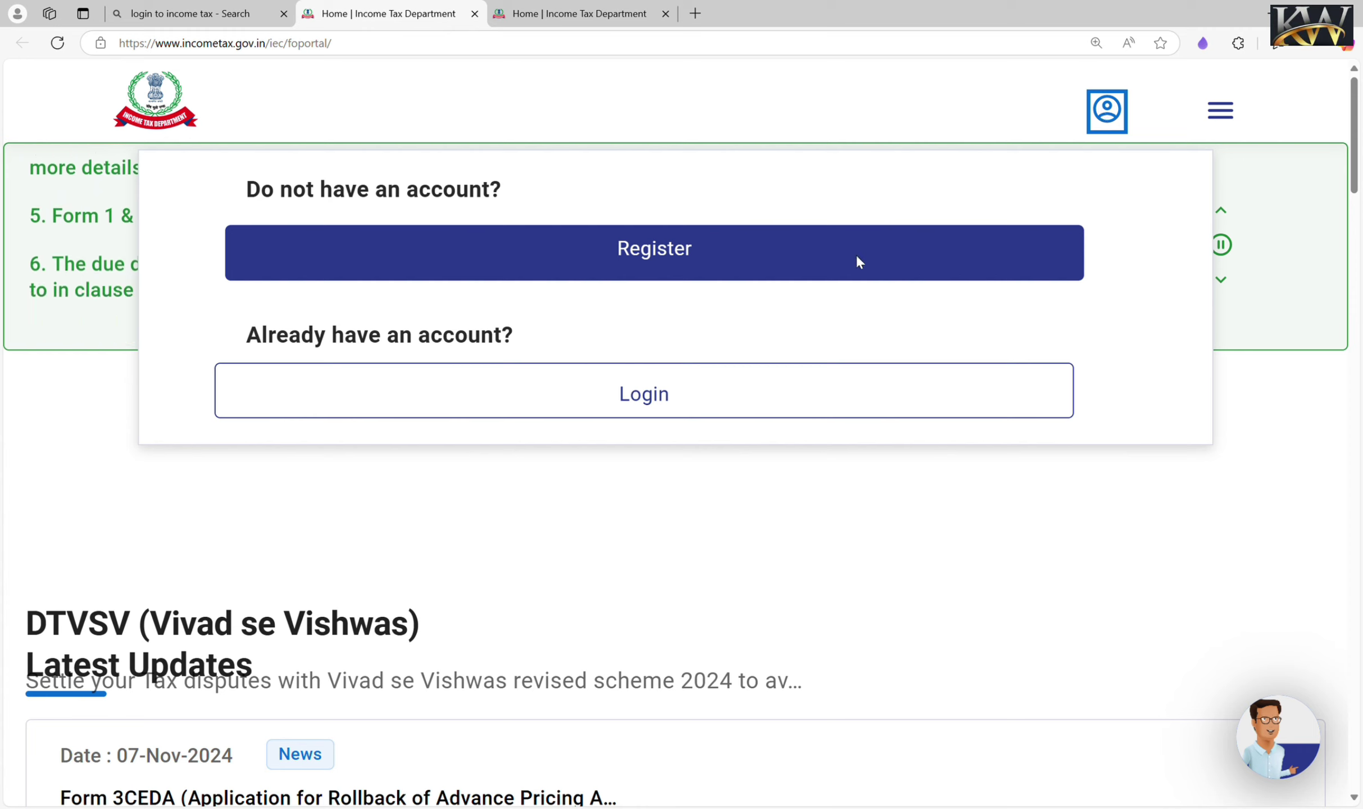
- Log in to the e-Filing portal with the account's User ID and password
click(675, 400)
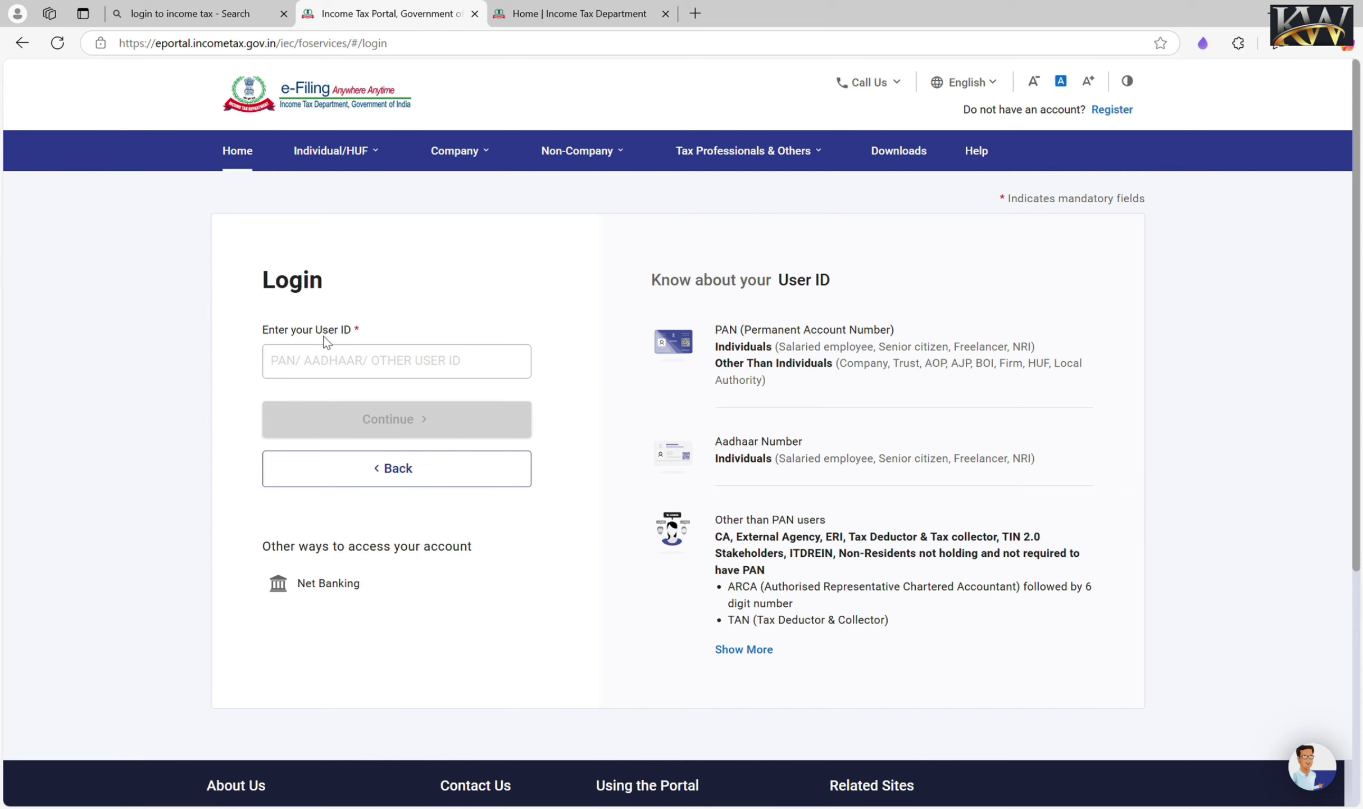
click(332, 364)
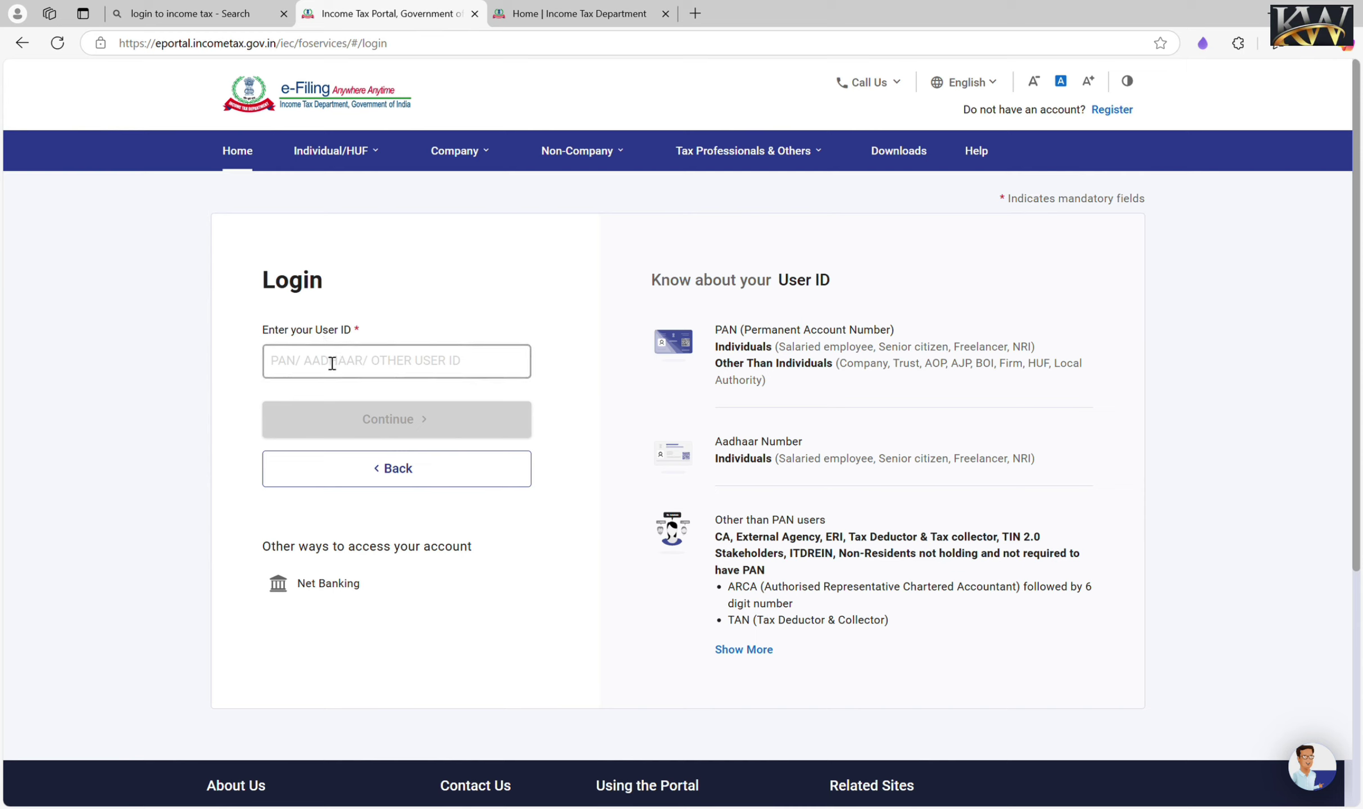
click(332, 364)
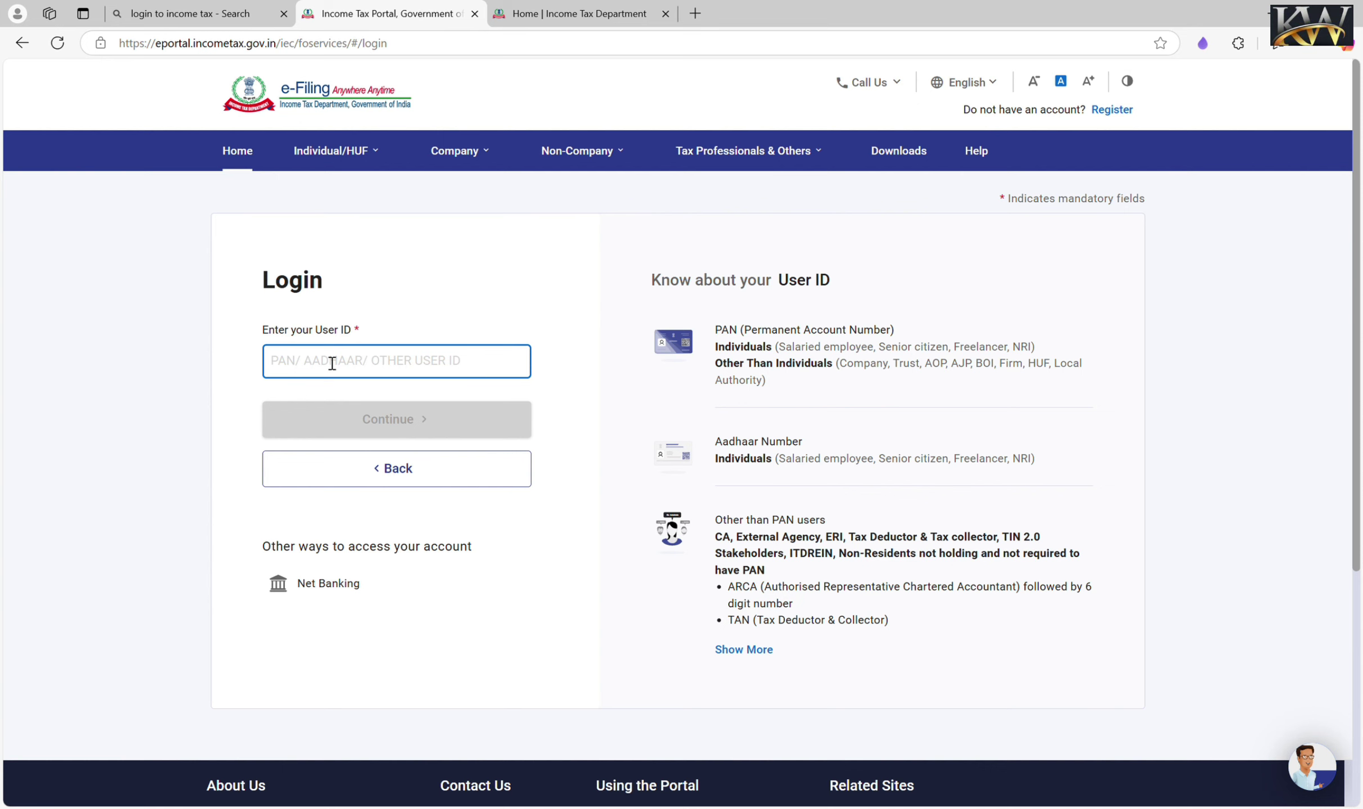
key(ctrl+v)
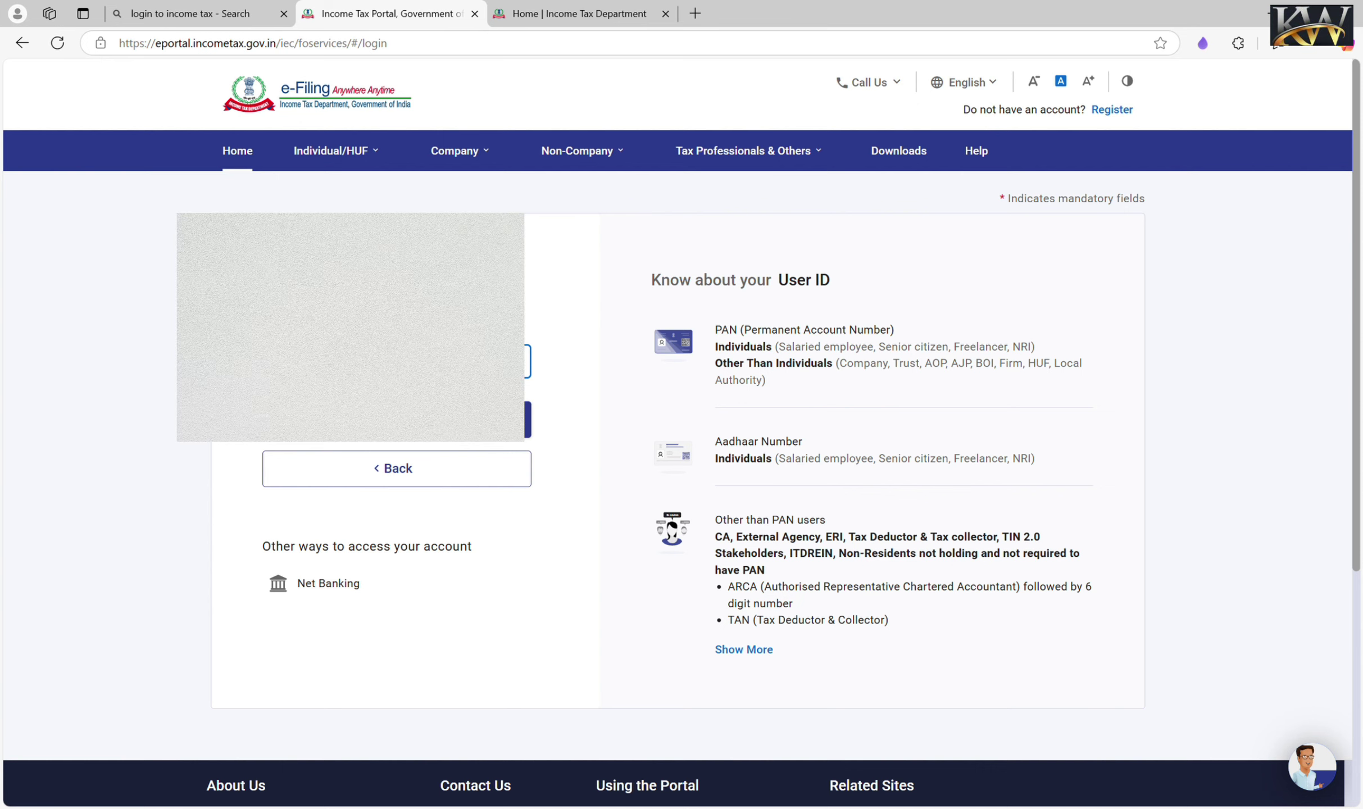
click(338, 420)
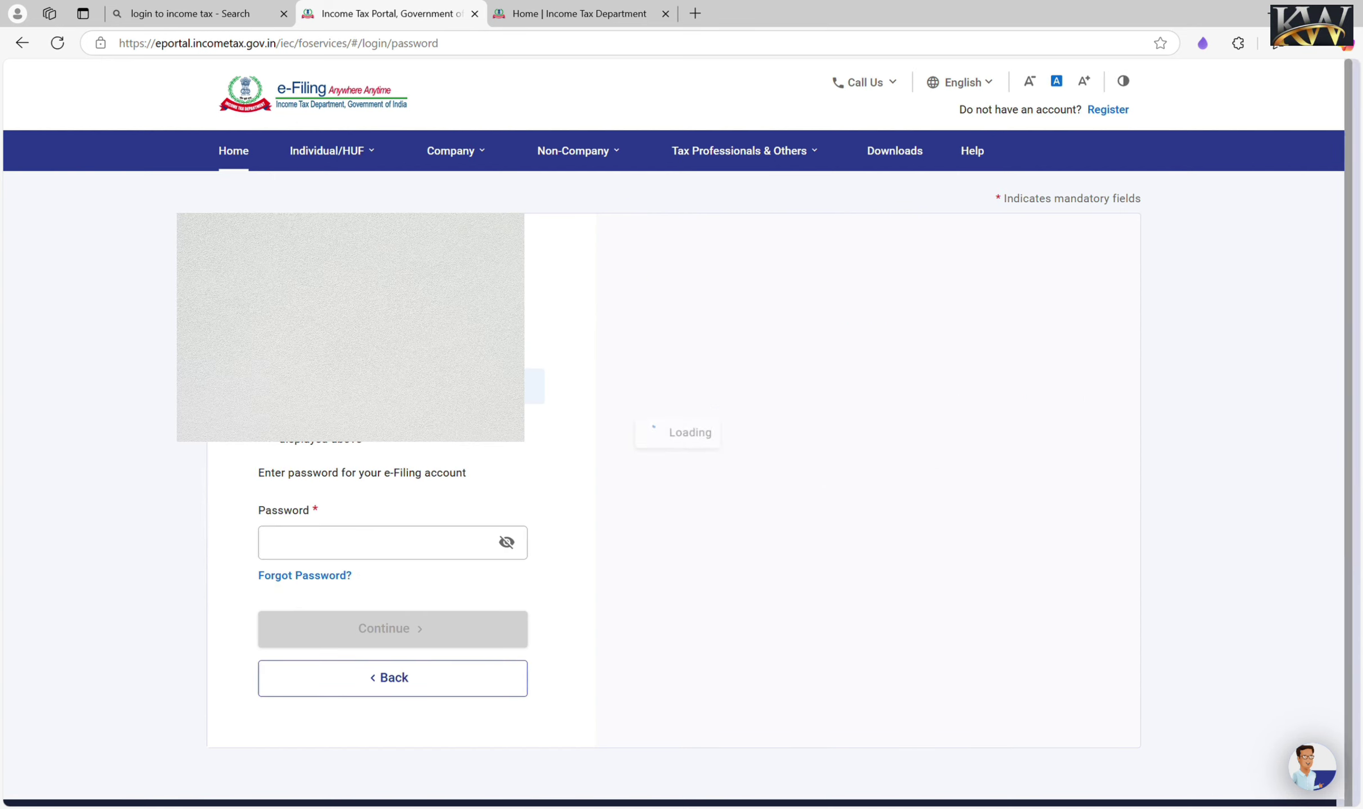
click(322, 547)
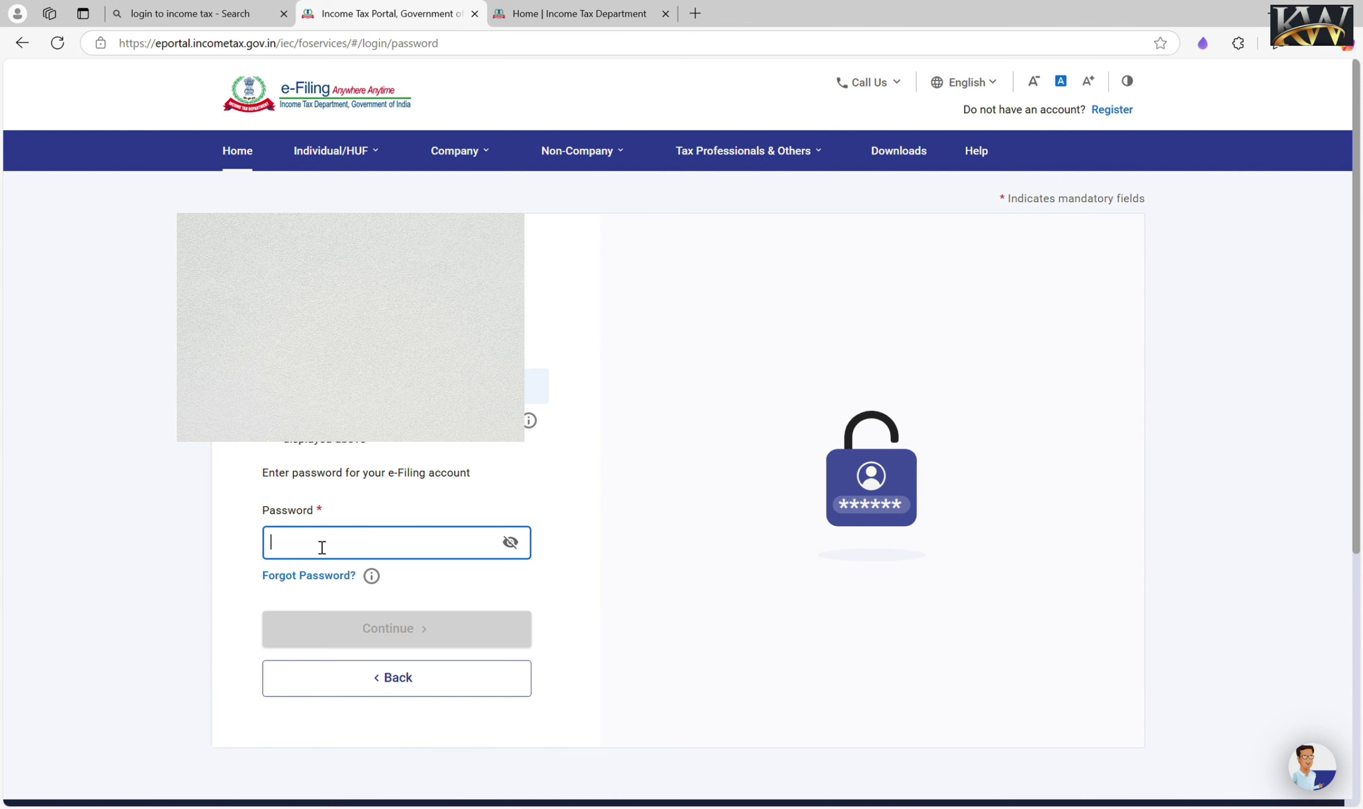
text(••••••••••••)
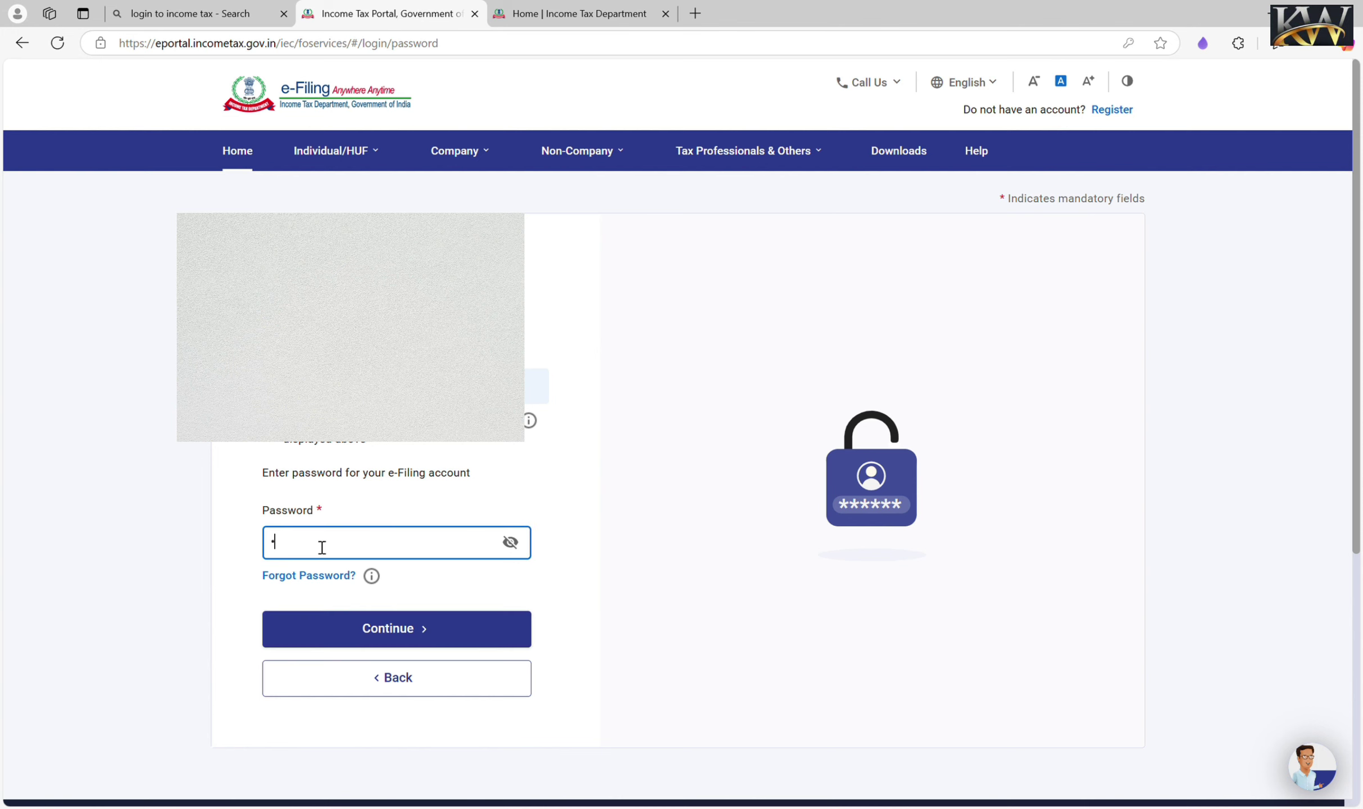
click(363, 636)
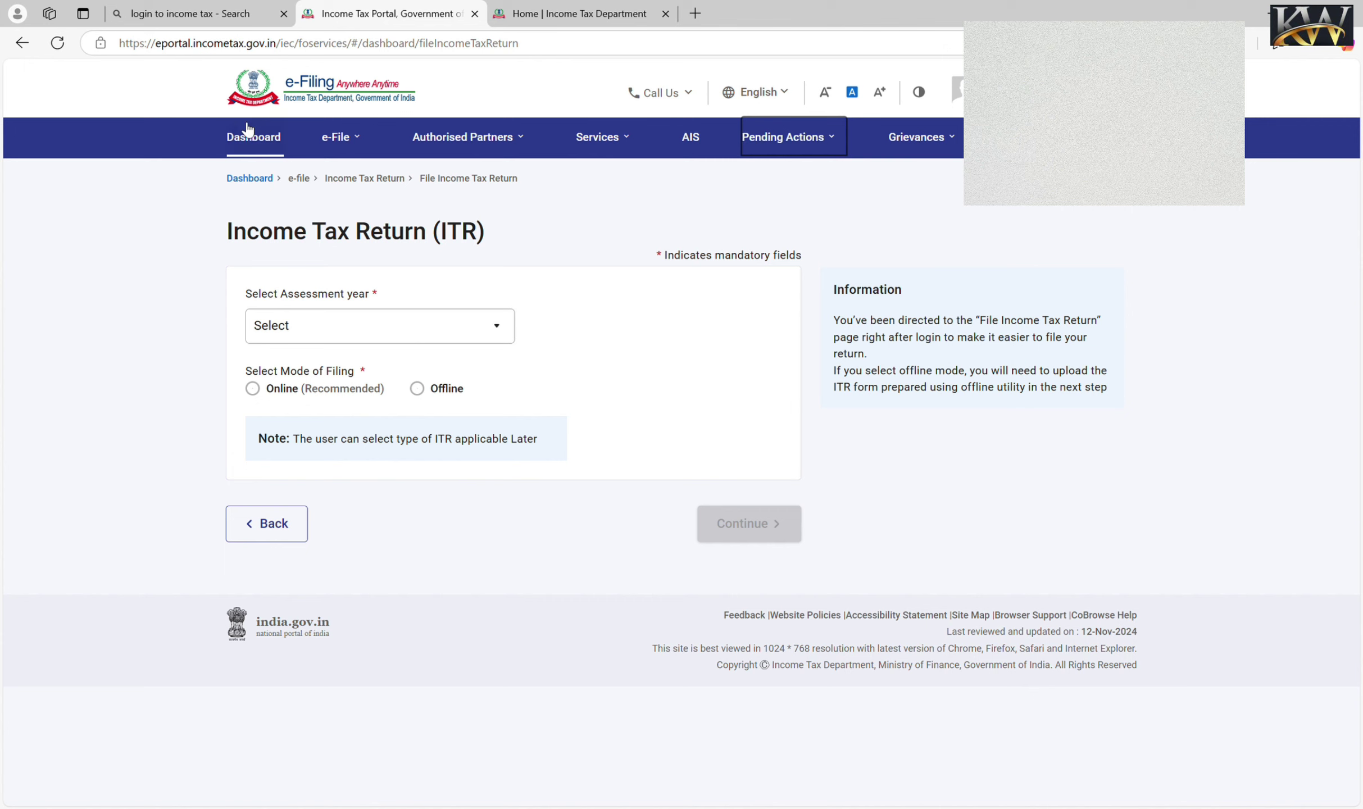
- Choose View Form 26AS from the e-File > Income Tax Returns menu
click(330, 140)
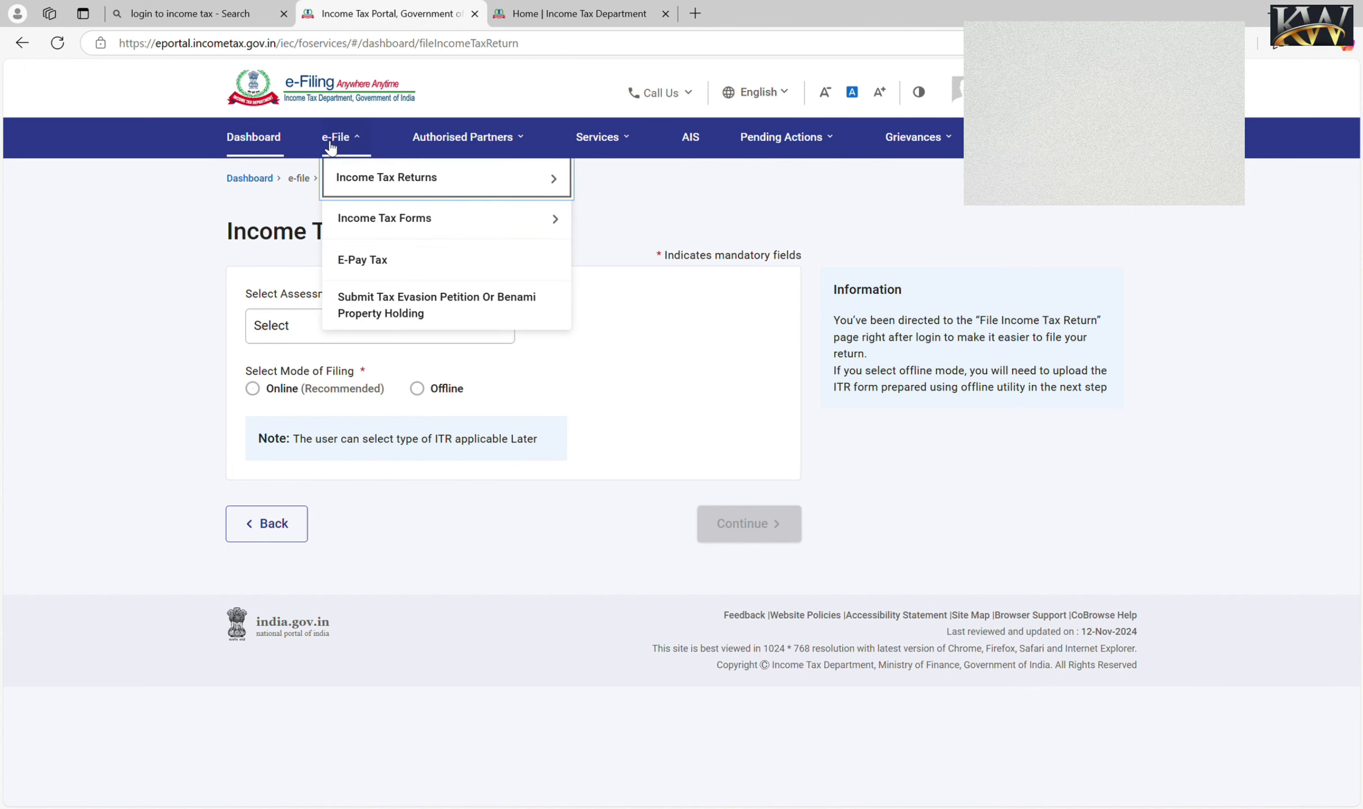
mouse_move(368, 182)
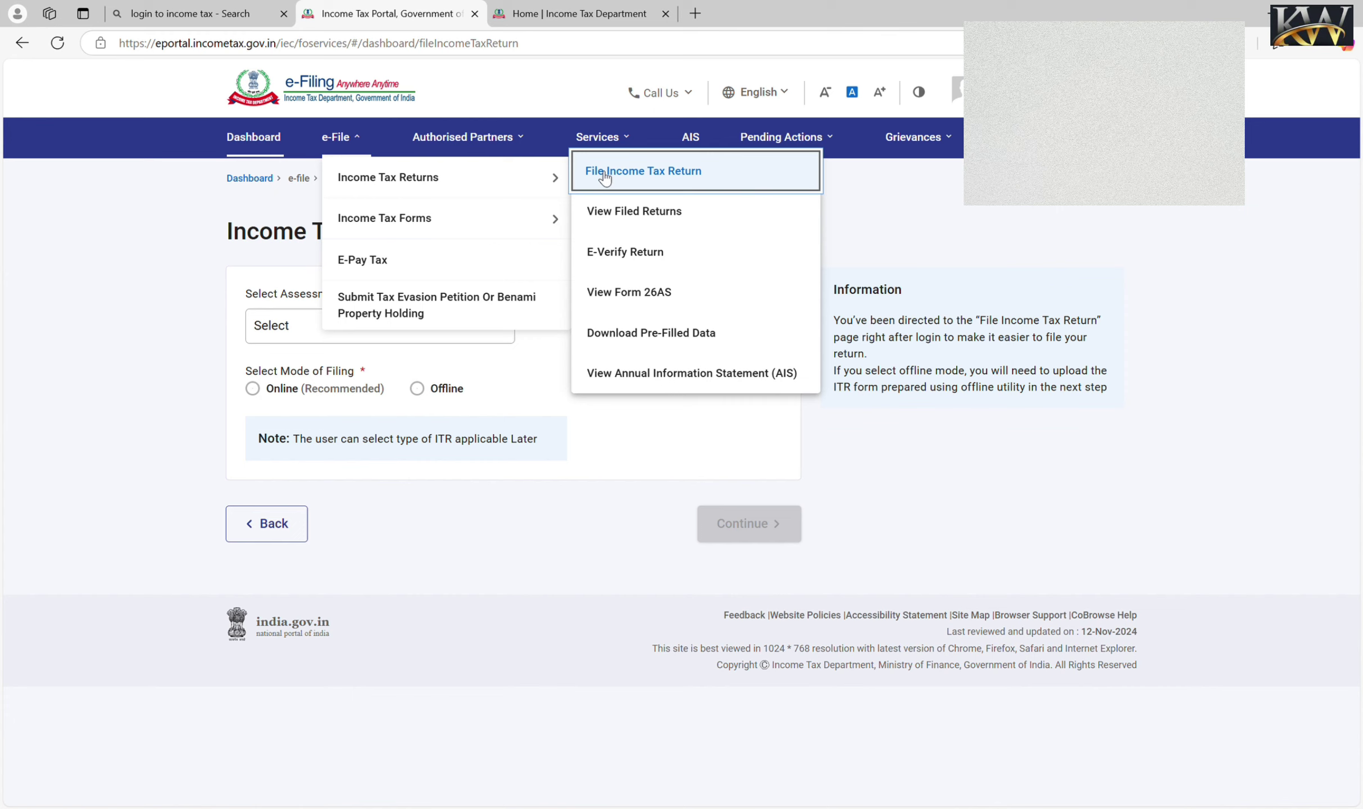
click(621, 291)
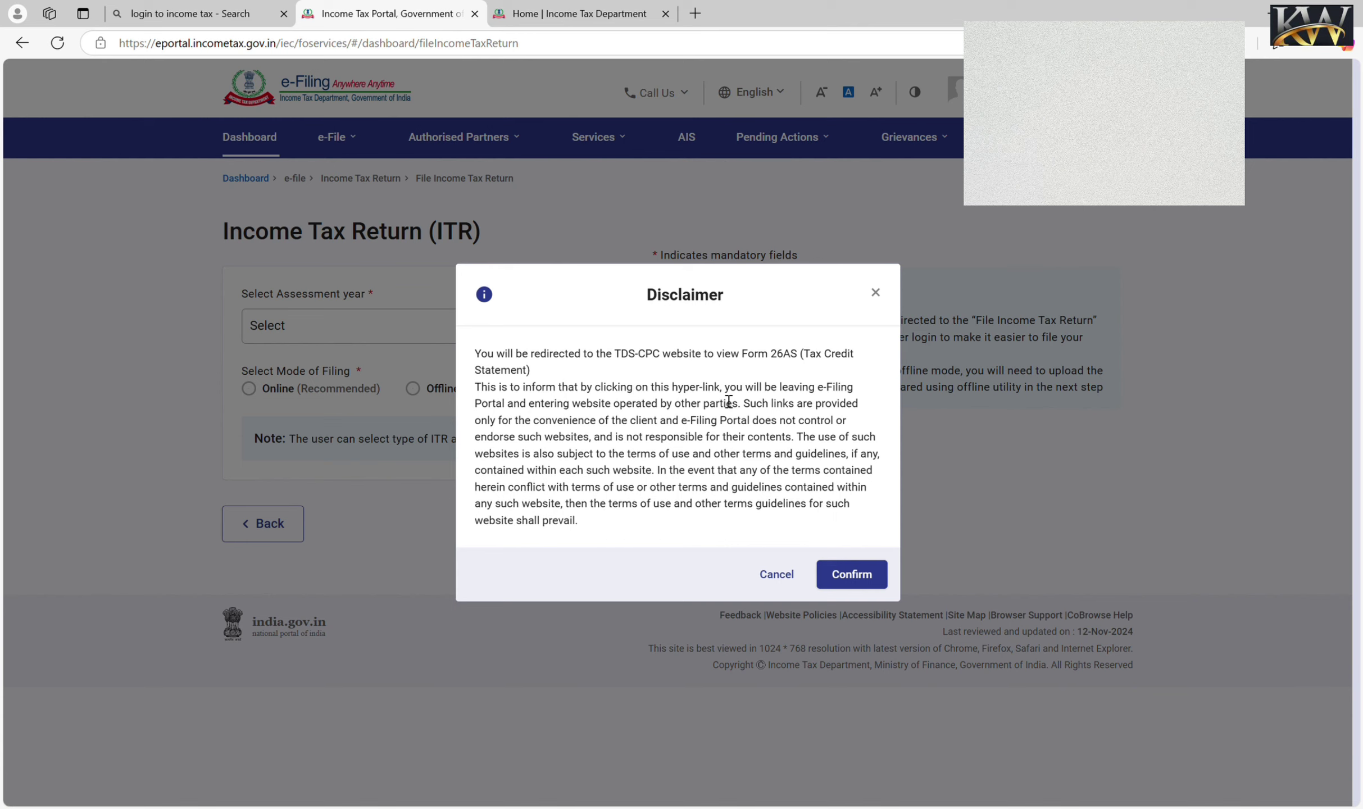
- Confirm the TRACES redirect and agreement, open View Tax Credit, and select the annotation pencil
click(854, 579)
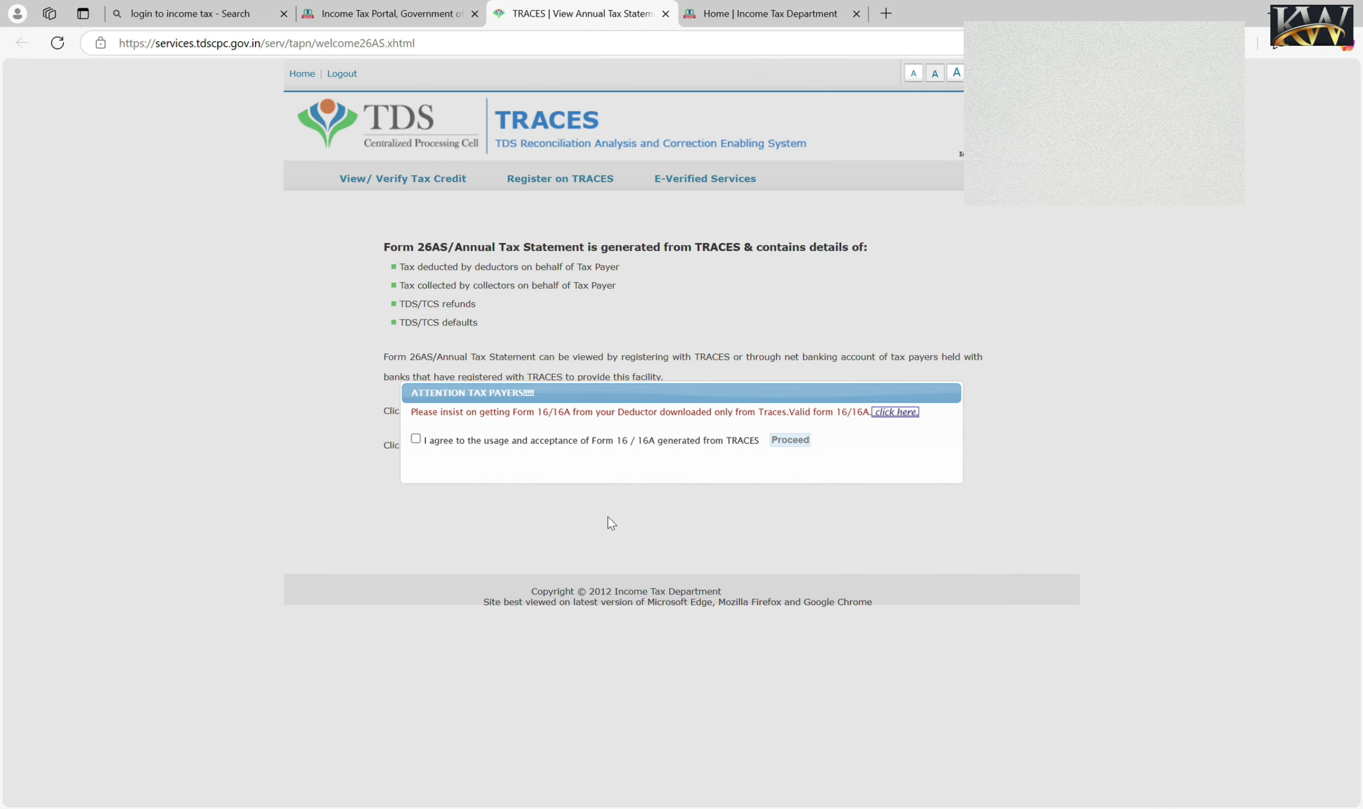
click(416, 439)
click(789, 440)
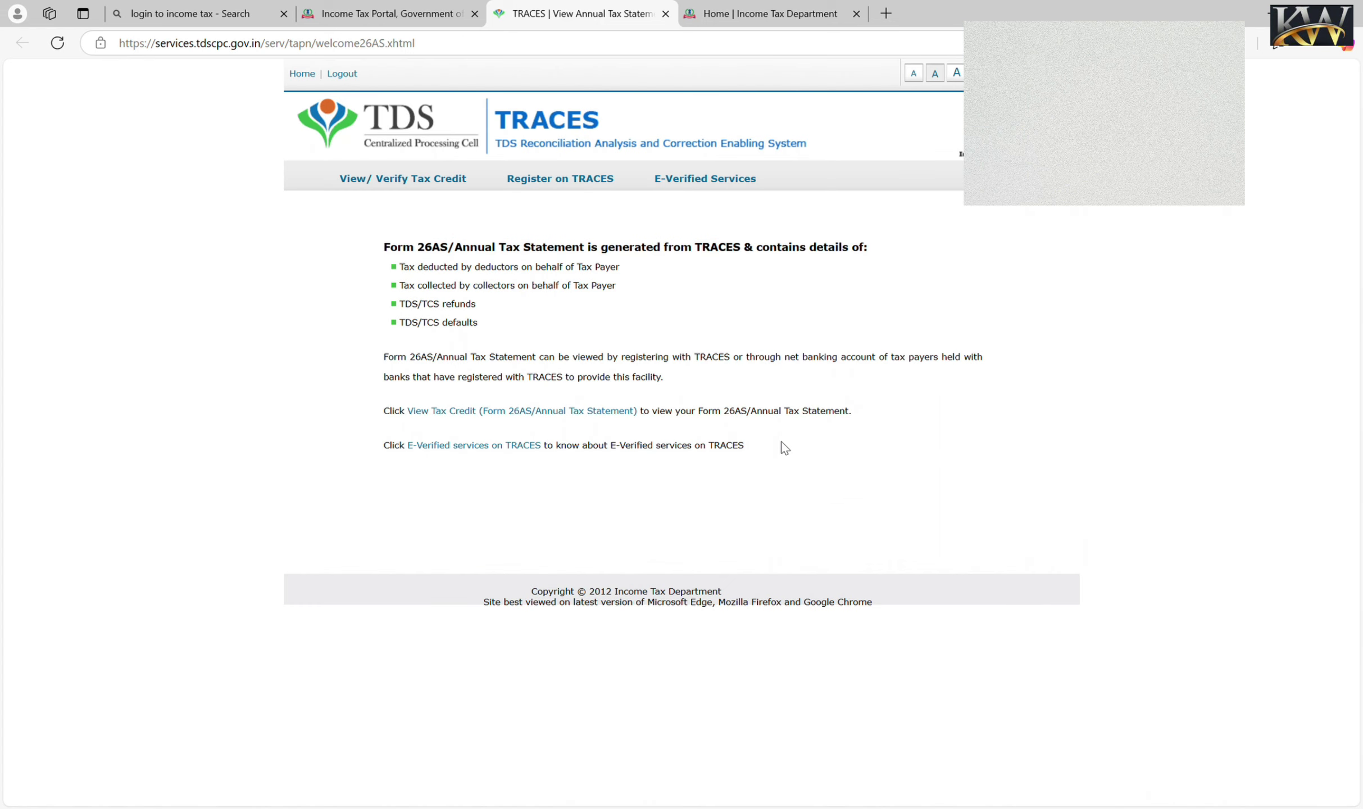
key(ctrl+plus)
key(ctrl+plus)
key(ctrl+plus)
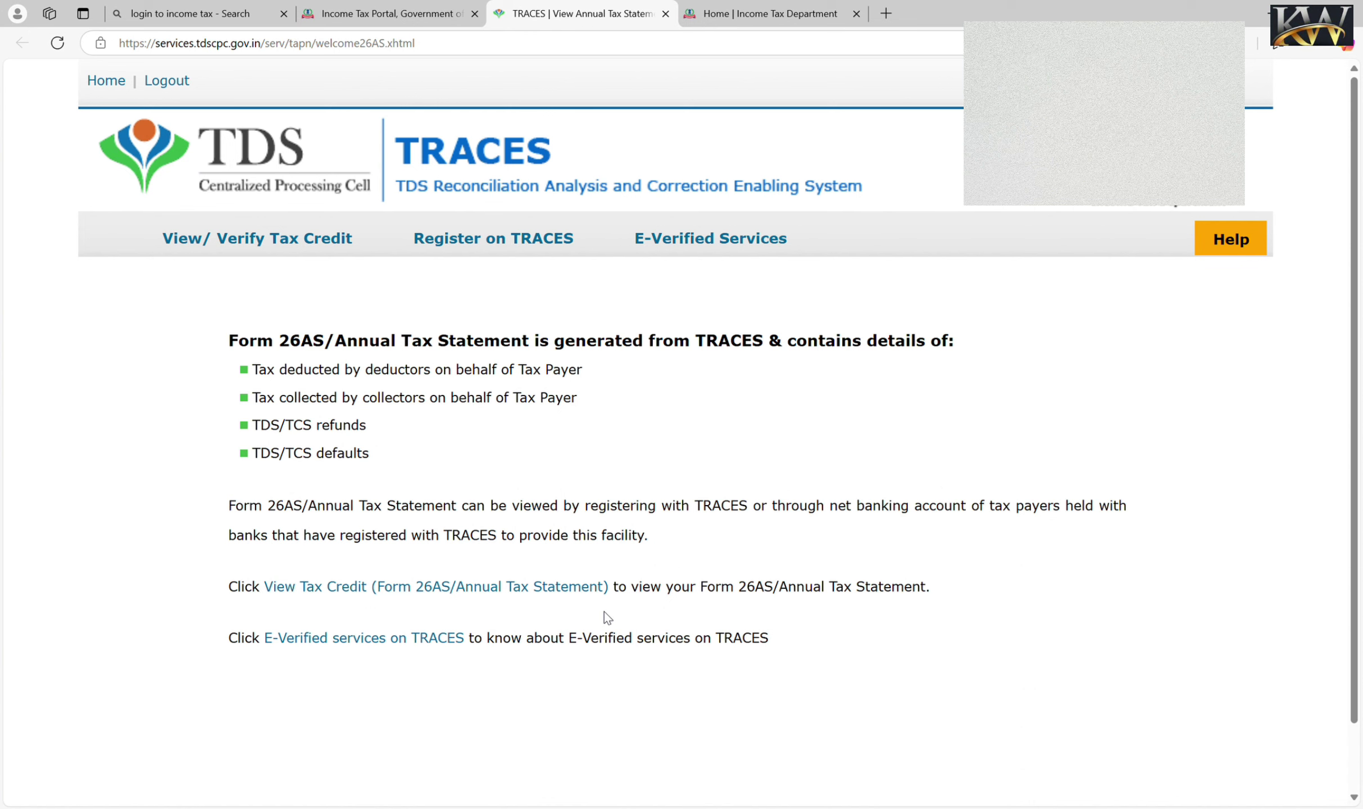
click(481, 591)
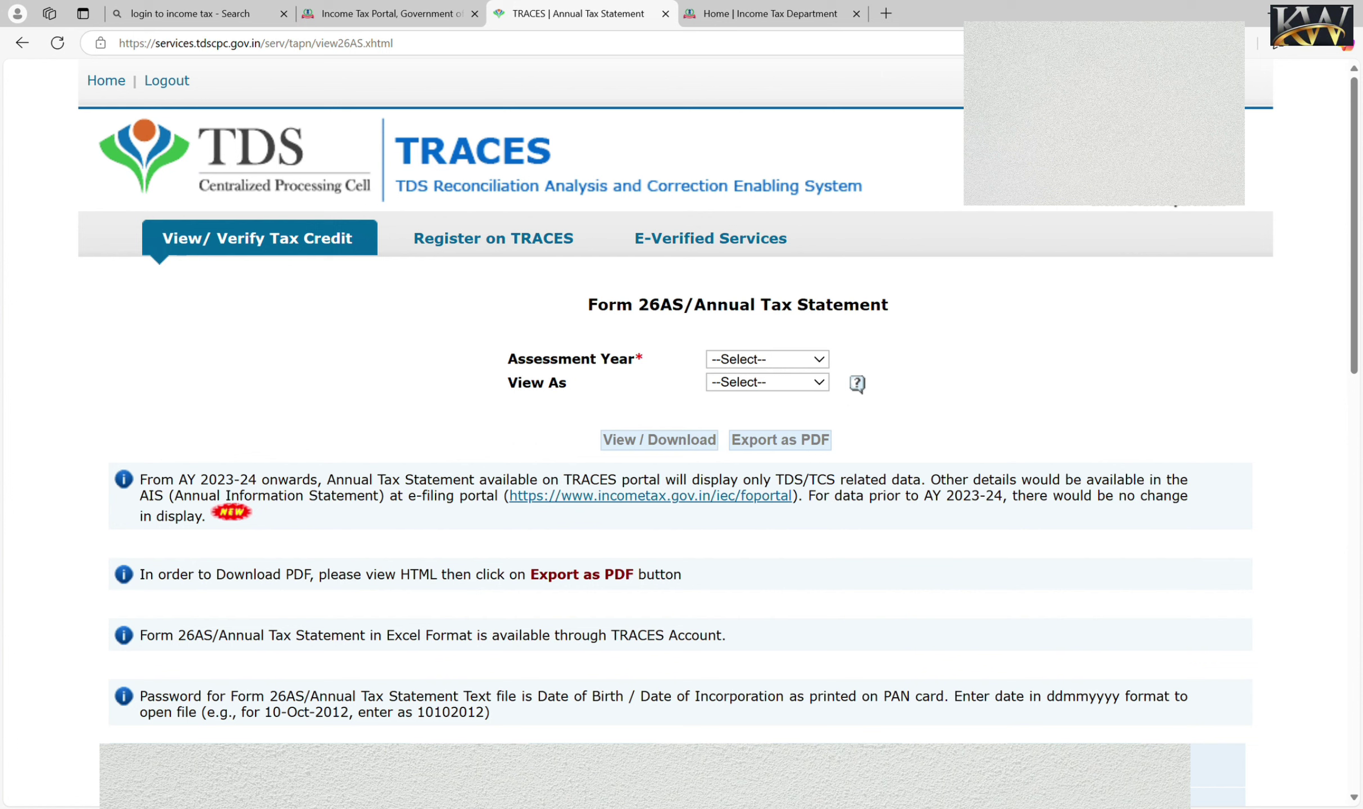
key(ctrl+shift+a)
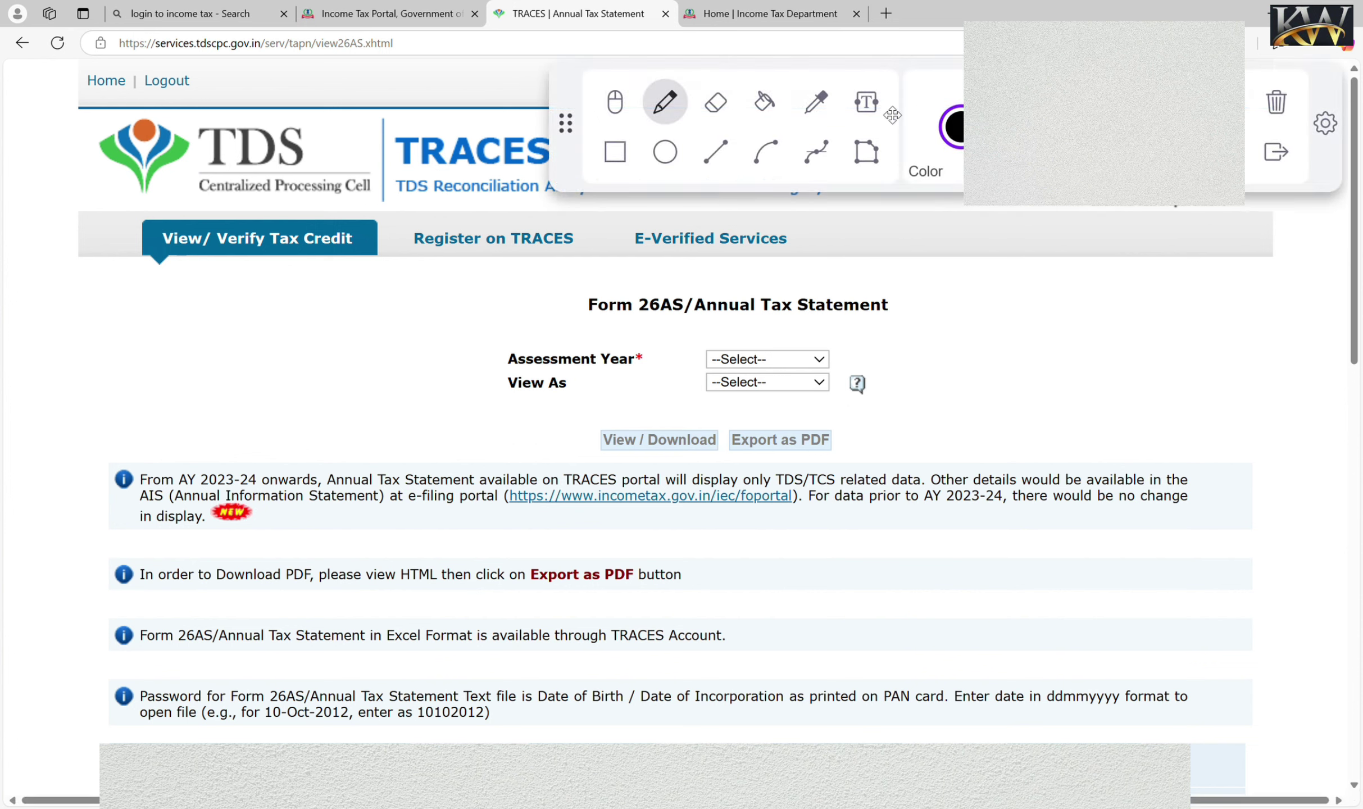
click(672, 114)
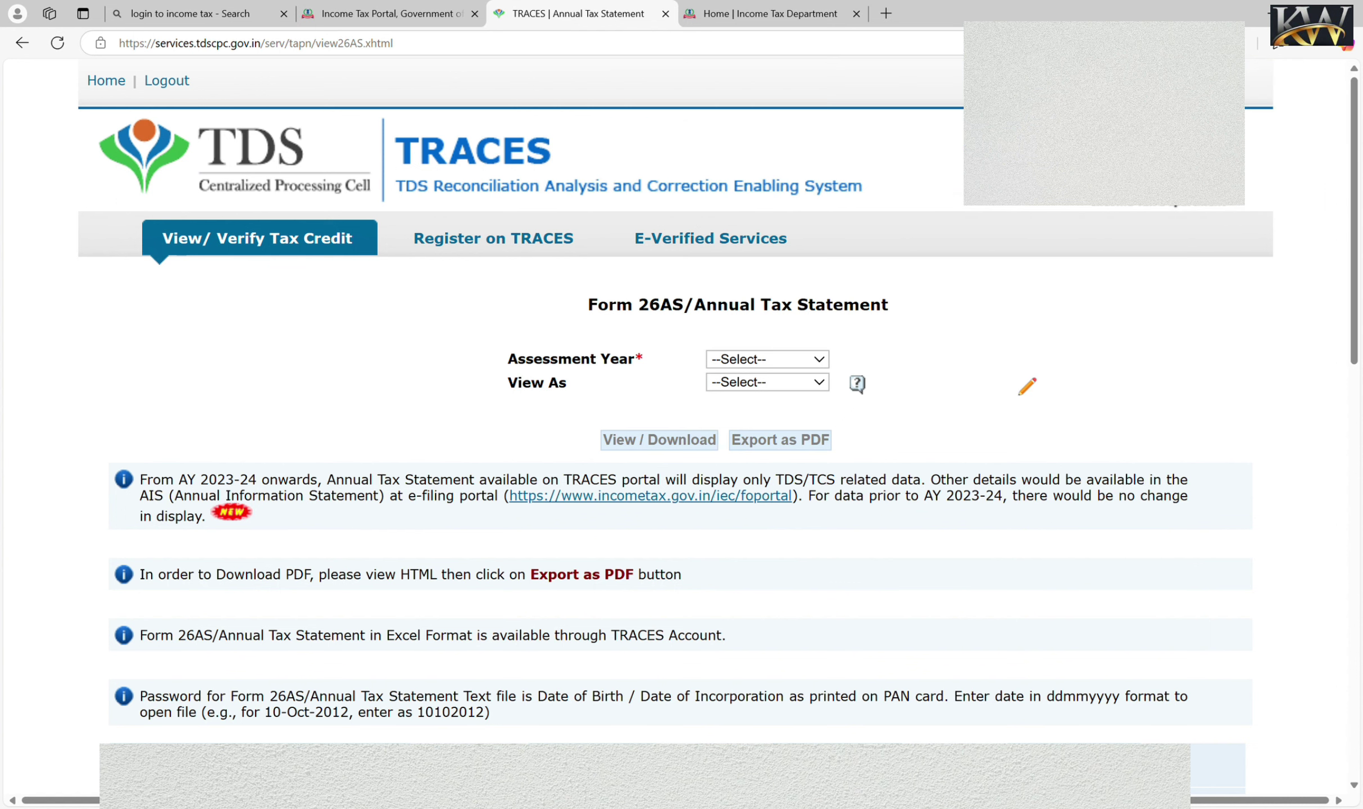
- Handwrite 'April-24' beside the Form 26AS title and underline it
mouse_move(944, 300)
mouse_down()
mouse_move(950, 288)
mouse_move(960, 315)
mouse_move(958, 303)
mouse_up()
mouse_move(965, 286)
mouse_down()
mouse_move(971, 328)
mouse_move(977, 314)
mouse_up()
drag(984, 315, 1003, 303)
drag(1004, 308, 1020, 313)
drag(1032, 310, 1101, 313)
mouse_move(902, 360)
mouse_down()
mouse_move(1121, 336)
mouse_move(1189, 300)
mouse_move(1127, 309)
mouse_move(1147, 332)
mouse_up()
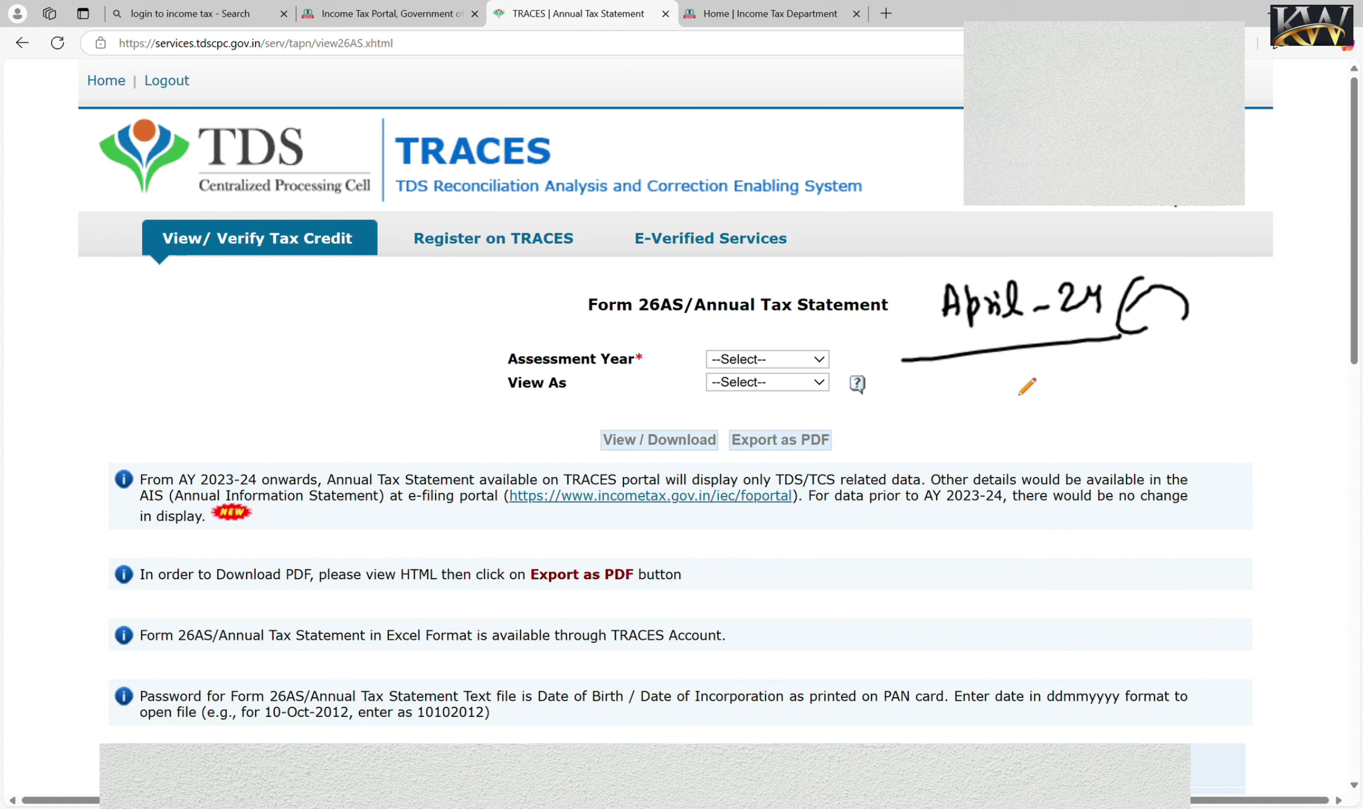
- Write FY-24-25 and AY 25-26 beneath the April-24 note
drag(998, 417, 1019, 413)
drag(1058, 379, 1046, 416)
mouse_move(1106, 360)
mouse_down()
mouse_move(1099, 396)
mouse_move(1140, 389)
mouse_up()
drag(1128, 360, 1134, 380)
drag(1174, 370, 1237, 375)
drag(1240, 340, 1249, 371)
drag(1265, 356, 1301, 357)
drag(1307, 329, 1332, 320)
mouse_move(1103, 429)
mouse_down()
mouse_move(1099, 455)
mouse_move(1121, 450)
mouse_up()
drag(1101, 445, 1226, 438)
drag(1225, 408, 1271, 415)
mouse_move(1278, 399)
mouse_down()
mouse_move(1283, 425)
mouse_move(1309, 417)
mouse_up()
mouse_move(1327, 383)
mouse_down()
mouse_move(1307, 417)
mouse_move(1320, 409)
mouse_up()
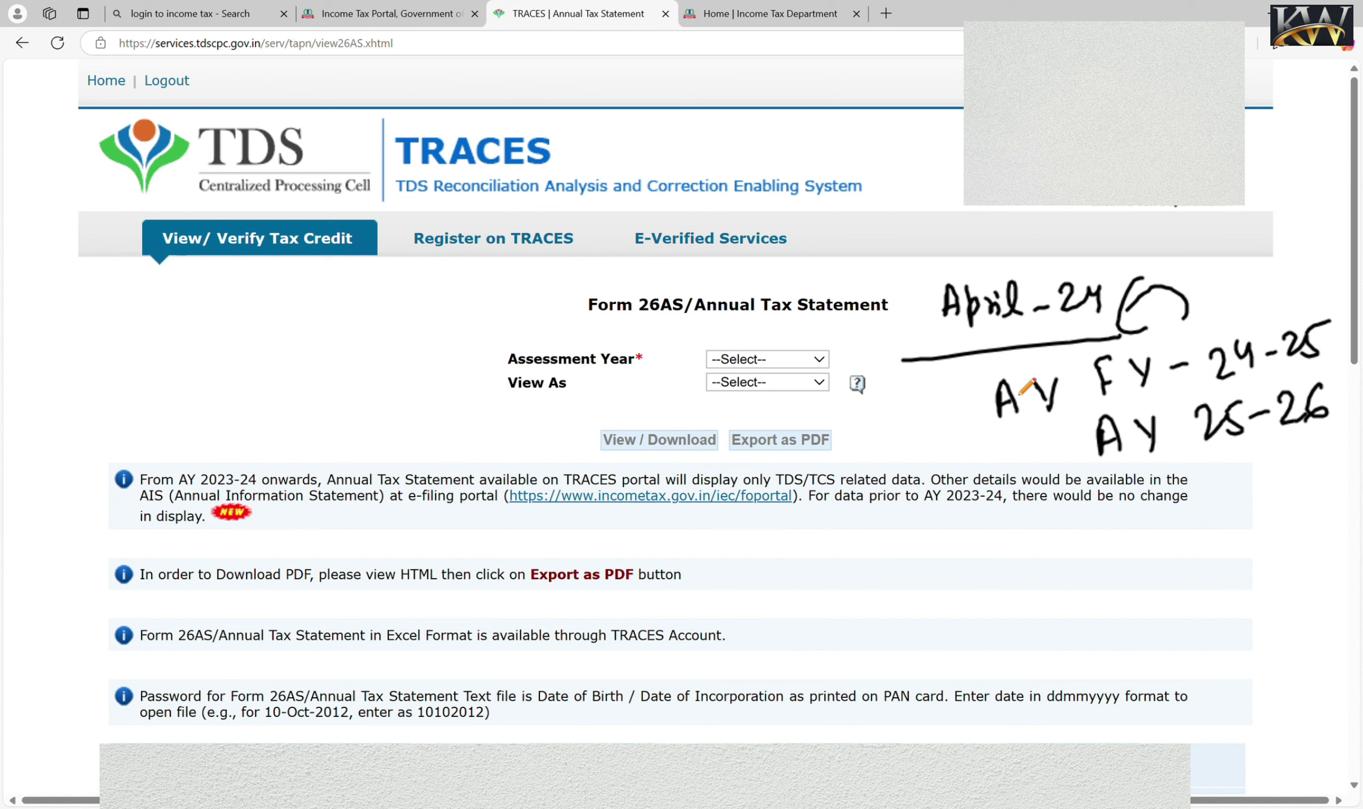
- Tick Assessment Year, circle the April-24 note, and box FY-24-25 and AY 25-26
drag(458, 356, 554, 321)
mouse_move(951, 271)
mouse_down()
mouse_move(916, 303)
mouse_move(956, 360)
mouse_move(1027, 252)
mouse_move(1114, 246)
mouse_move(1128, 315)
mouse_move(1077, 343)
mouse_up()
mouse_move(1097, 410)
mouse_down()
mouse_move(1337, 334)
mouse_move(1144, 360)
mouse_move(1093, 410)
mouse_up()
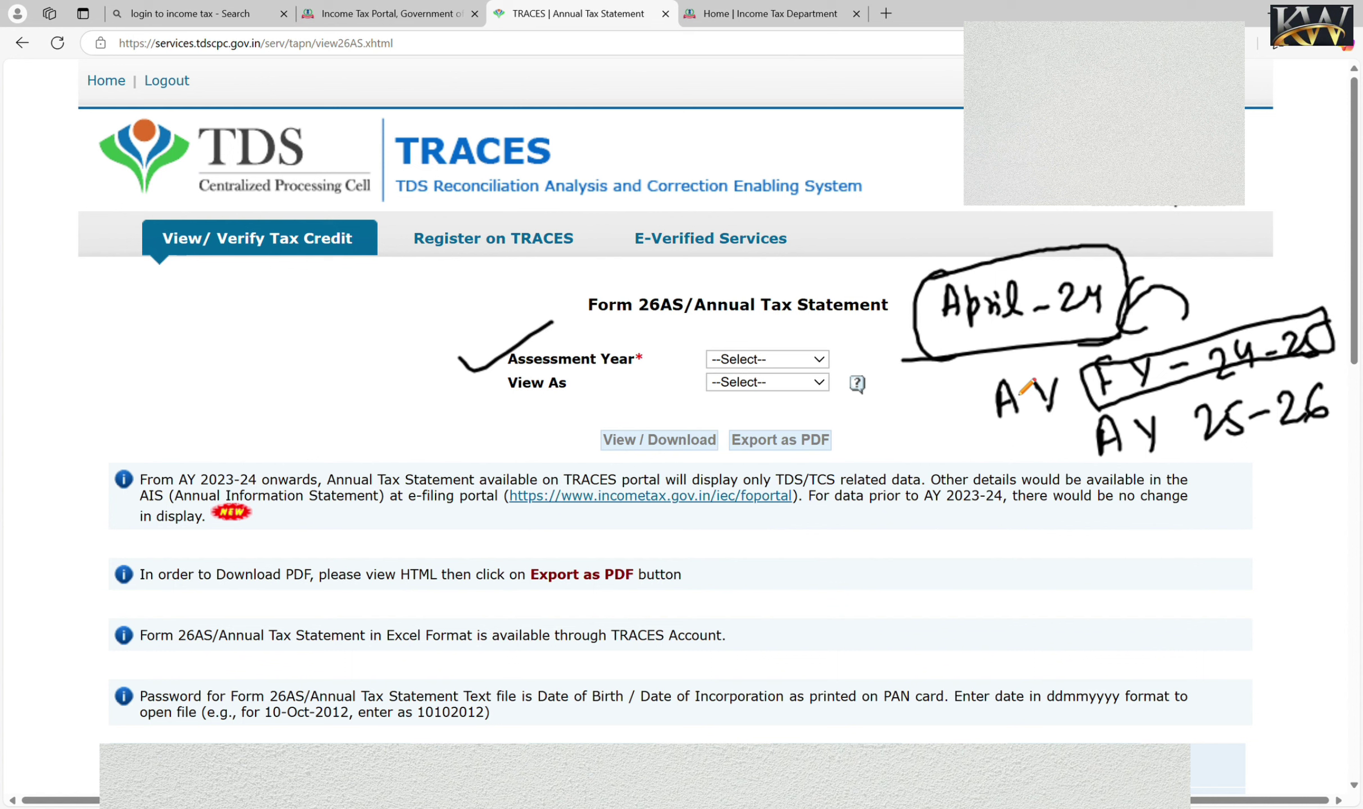
mouse_move(1088, 484)
mouse_down()
mouse_move(1315, 426)
mouse_move(1331, 372)
mouse_move(1119, 413)
mouse_move(1126, 494)
mouse_up()
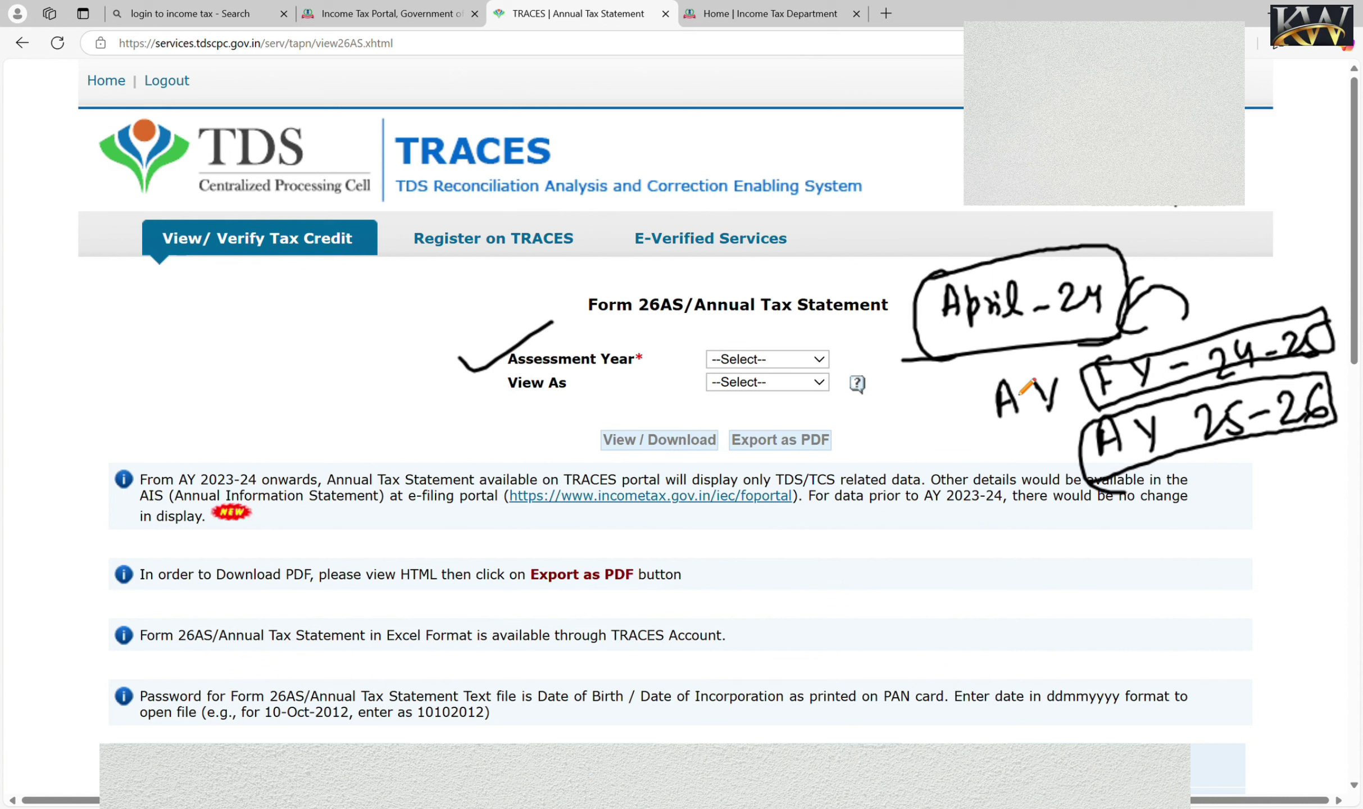
- Write '1 April 2024 – 31 March 2025' at the page's left, then underline and tick it
drag(58, 316, 173, 316)
drag(169, 293, 196, 315)
mouse_move(205, 301)
mouse_down()
mouse_move(262, 293)
mouse_move(254, 318)
mouse_up()
drag(271, 290, 279, 312)
mouse_move(282, 308)
mouse_down()
mouse_move(294, 287)
mouse_move(308, 298)
mouse_up()
mouse_move(309, 293)
mouse_down()
mouse_move(353, 271)
mouse_move(423, 275)
mouse_up()
drag(443, 258, 426, 291)
drag(55, 362, 463, 270)
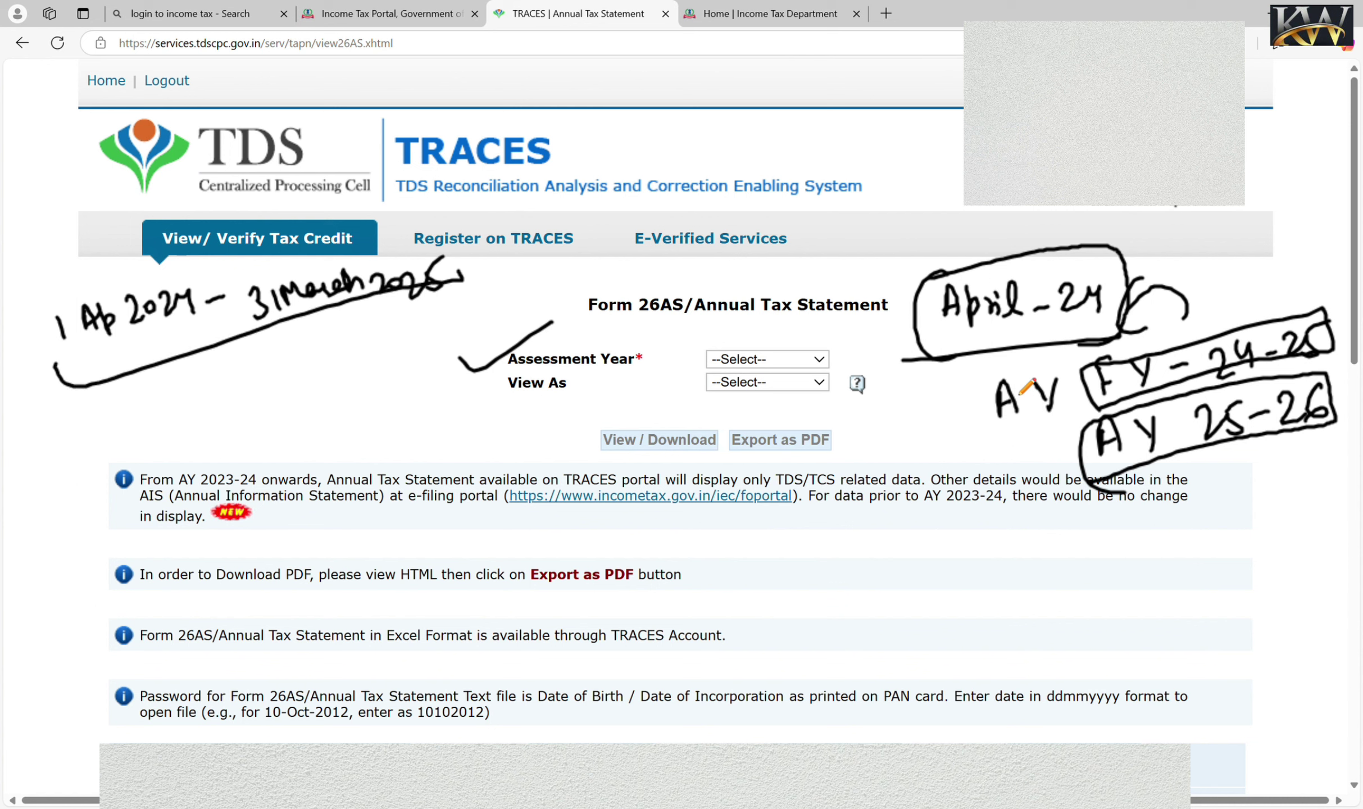
mouse_move(217, 331)
mouse_down()
mouse_move(233, 364)
mouse_move(196, 417)
mouse_move(206, 384)
mouse_up()
- Write F.Y 2024-25 and A.Y 2025-26 below, circle Assessment Year, then clear all ink
drag(201, 402, 233, 403)
click(219, 405)
click(222, 389)
drag(251, 397, 325, 371)
drag(323, 356, 361, 342)
mouse_move(366, 343)
mouse_down()
mouse_move(381, 328)
mouse_move(400, 349)
mouse_up()
drag(385, 329, 406, 313)
mouse_move(239, 455)
mouse_down()
mouse_move(240, 437)
mouse_move(258, 457)
mouse_move(258, 445)
mouse_up()
mouse_move(285, 417)
mouse_down()
mouse_move(292, 448)
mouse_move(287, 437)
mouse_up()
drag(308, 410, 340, 416)
mouse_move(328, 409)
mouse_down()
mouse_move(344, 416)
mouse_move(359, 394)
mouse_up()
mouse_move(361, 405)
mouse_down()
mouse_move(380, 391)
mouse_move(367, 407)
mouse_up()
drag(384, 394, 430, 387)
drag(433, 361, 439, 383)
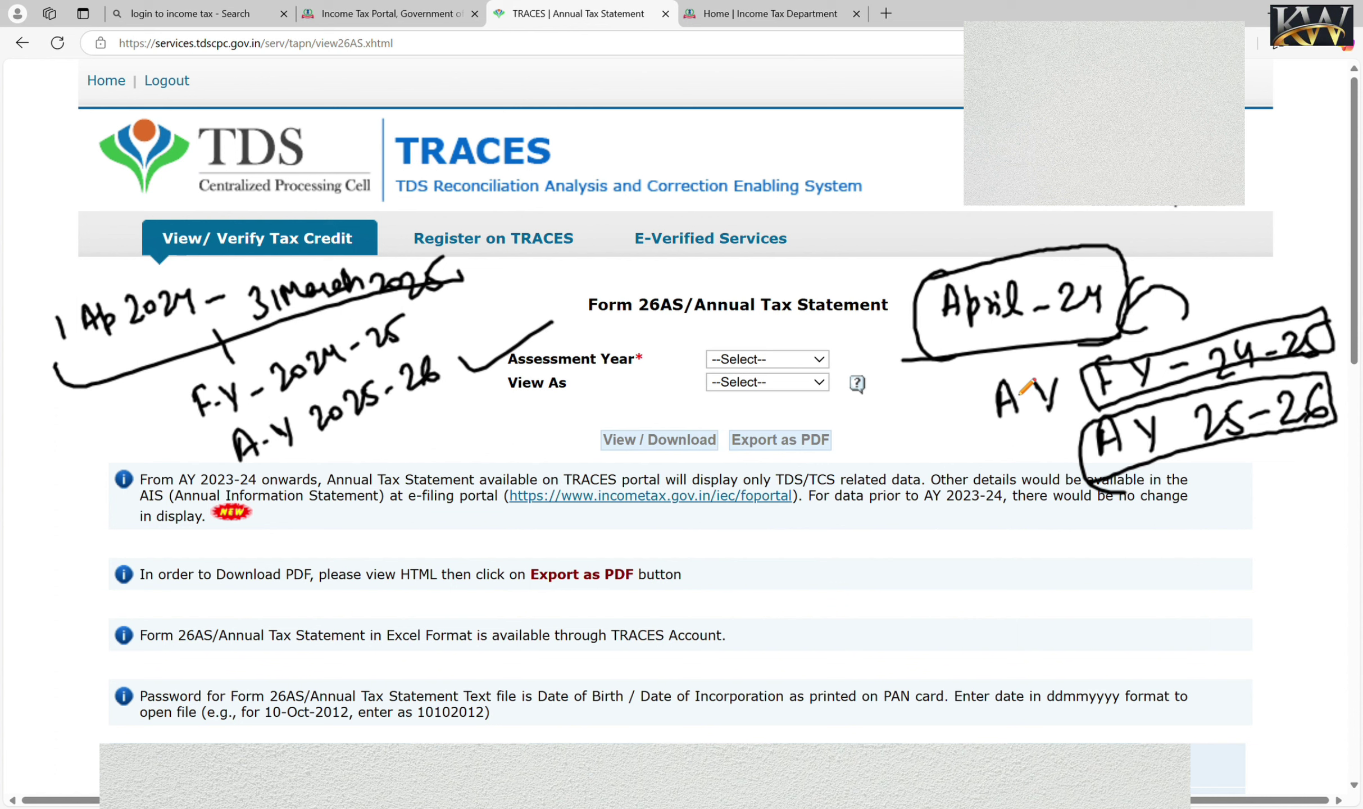
mouse_move(649, 360)
mouse_down()
mouse_move(552, 344)
mouse_move(517, 383)
mouse_move(652, 375)
mouse_move(683, 337)
mouse_up()
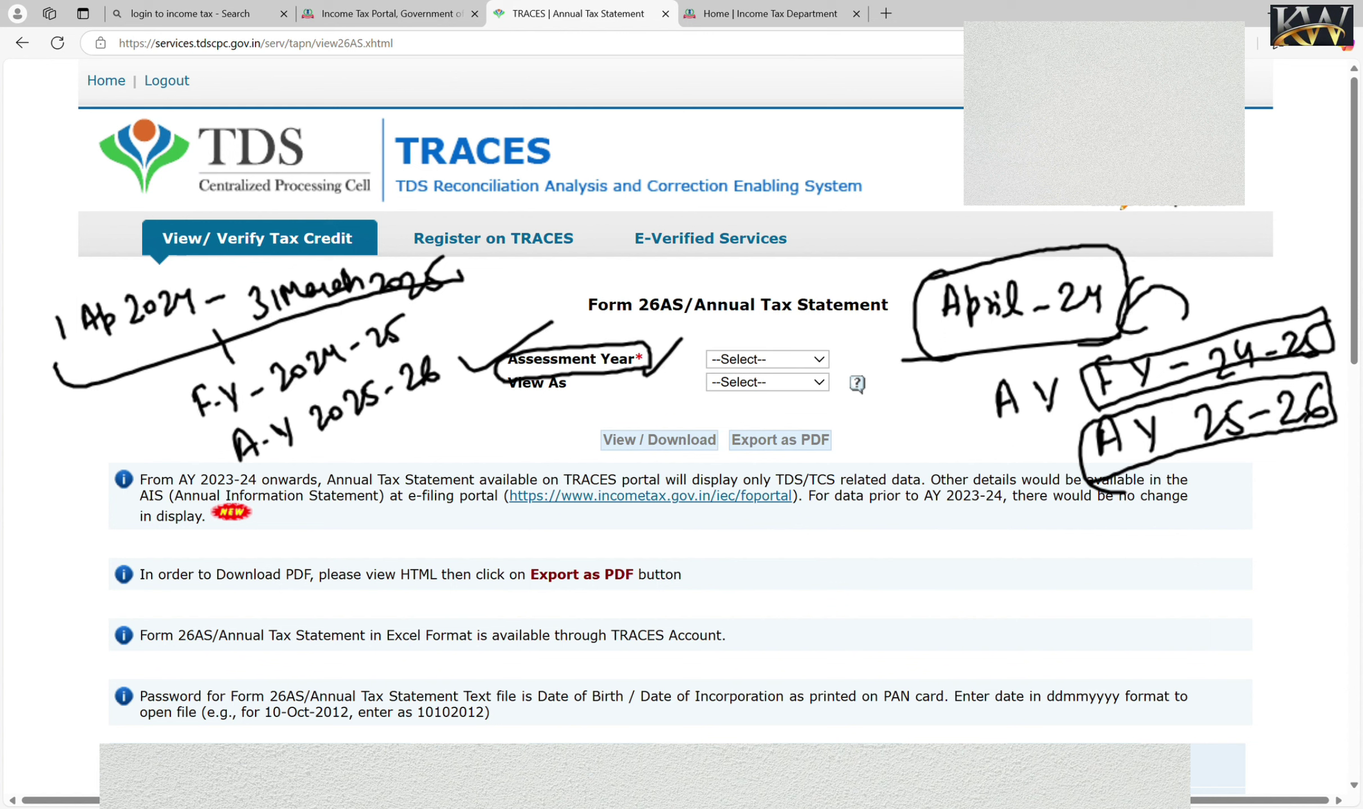
key(Escape)
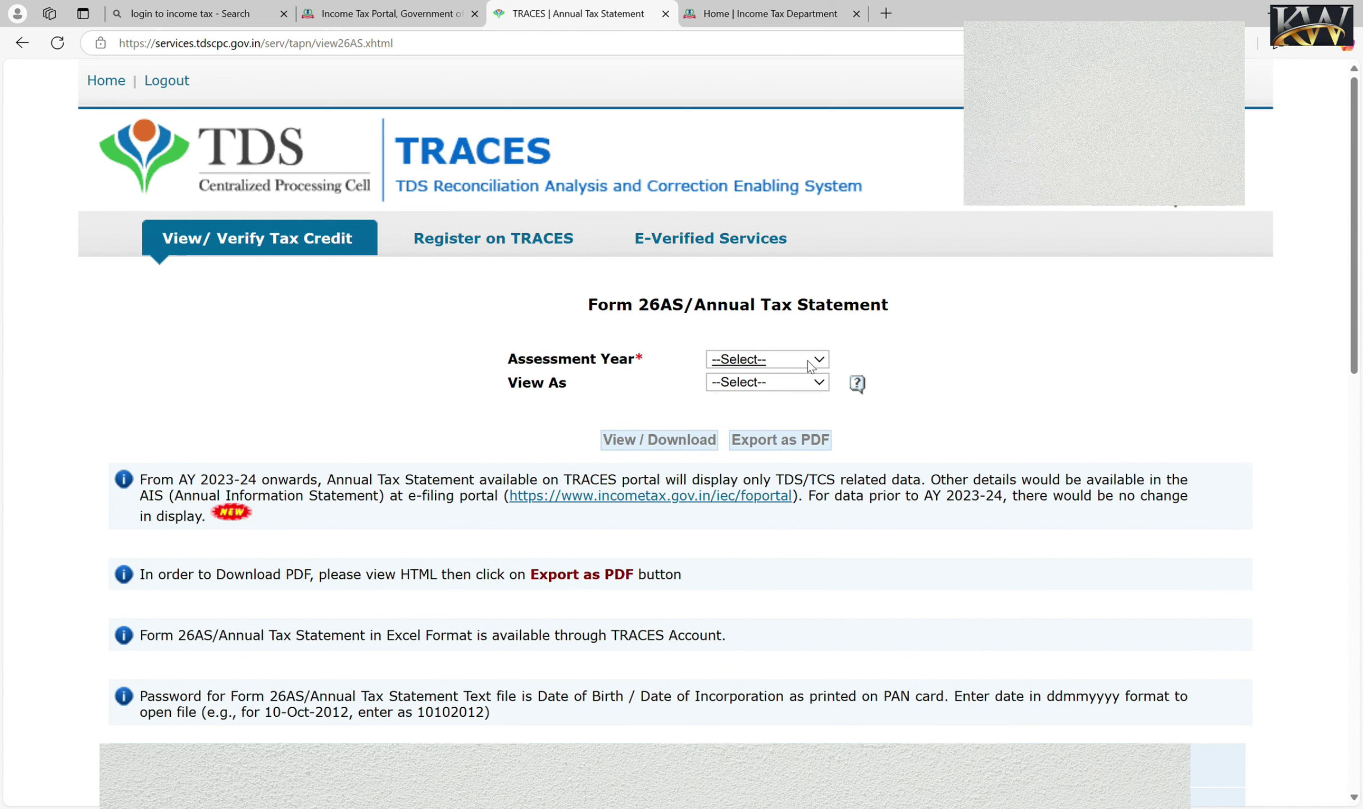
- View the 2025-26 Form 26AS as HTML and scroll down to its Part-I TDS table
click(756, 418)
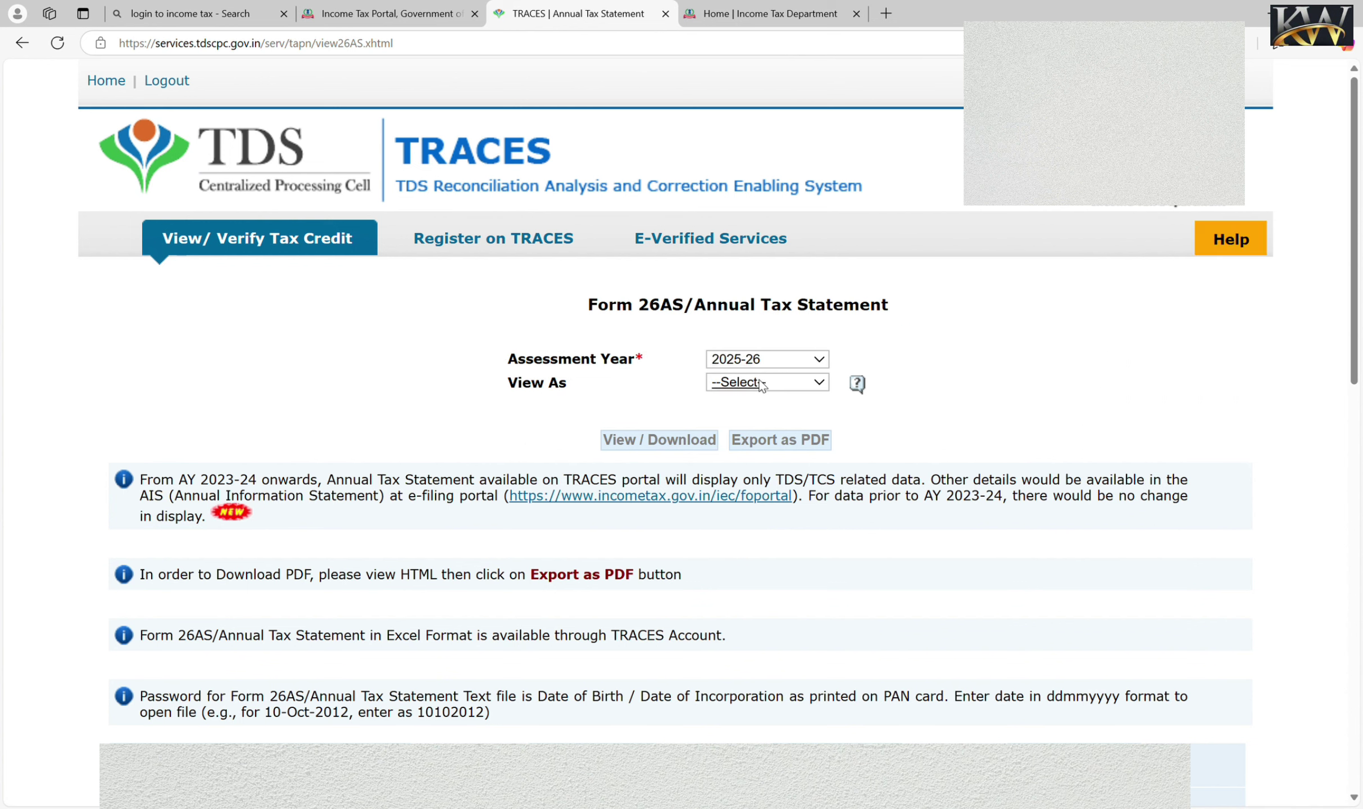
click(748, 420)
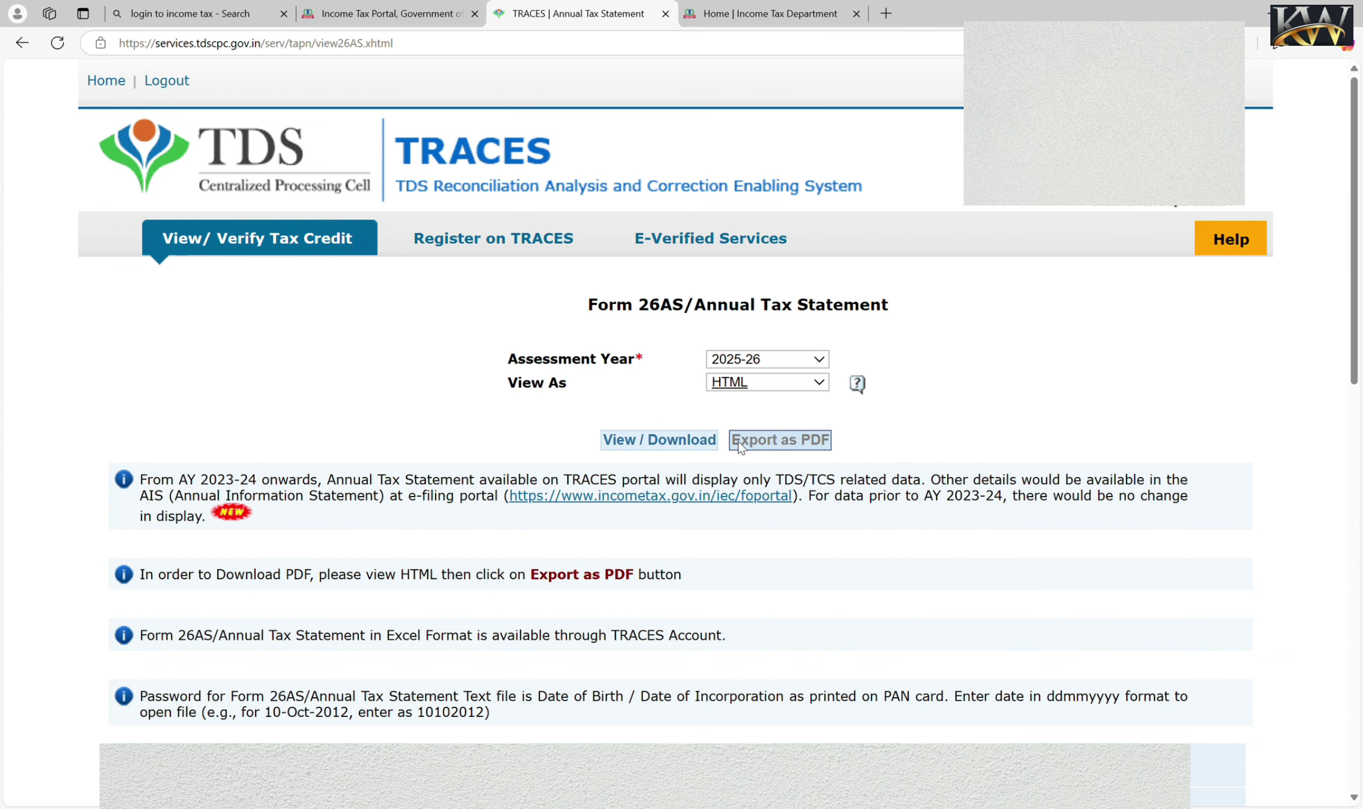
click(677, 439)
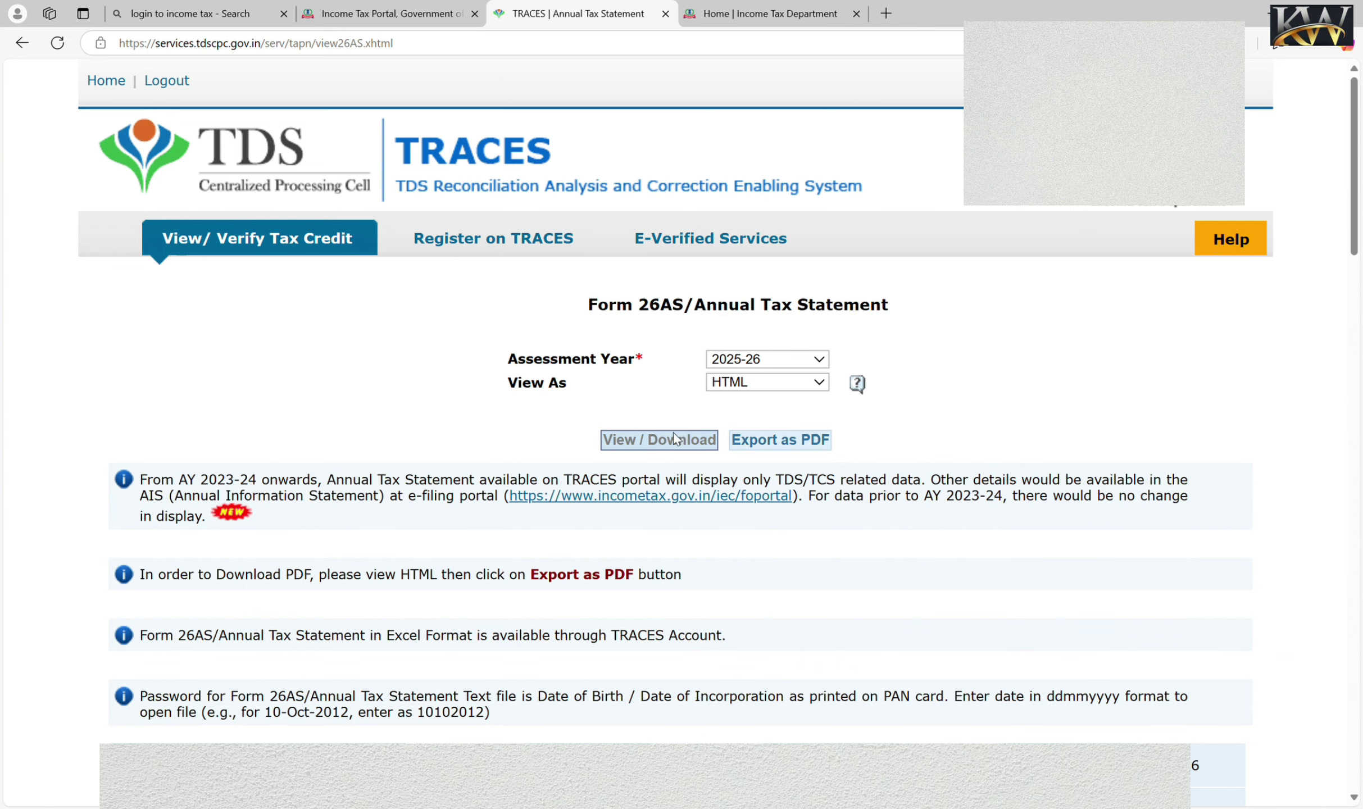
drag(1356, 118, 1357, 314)
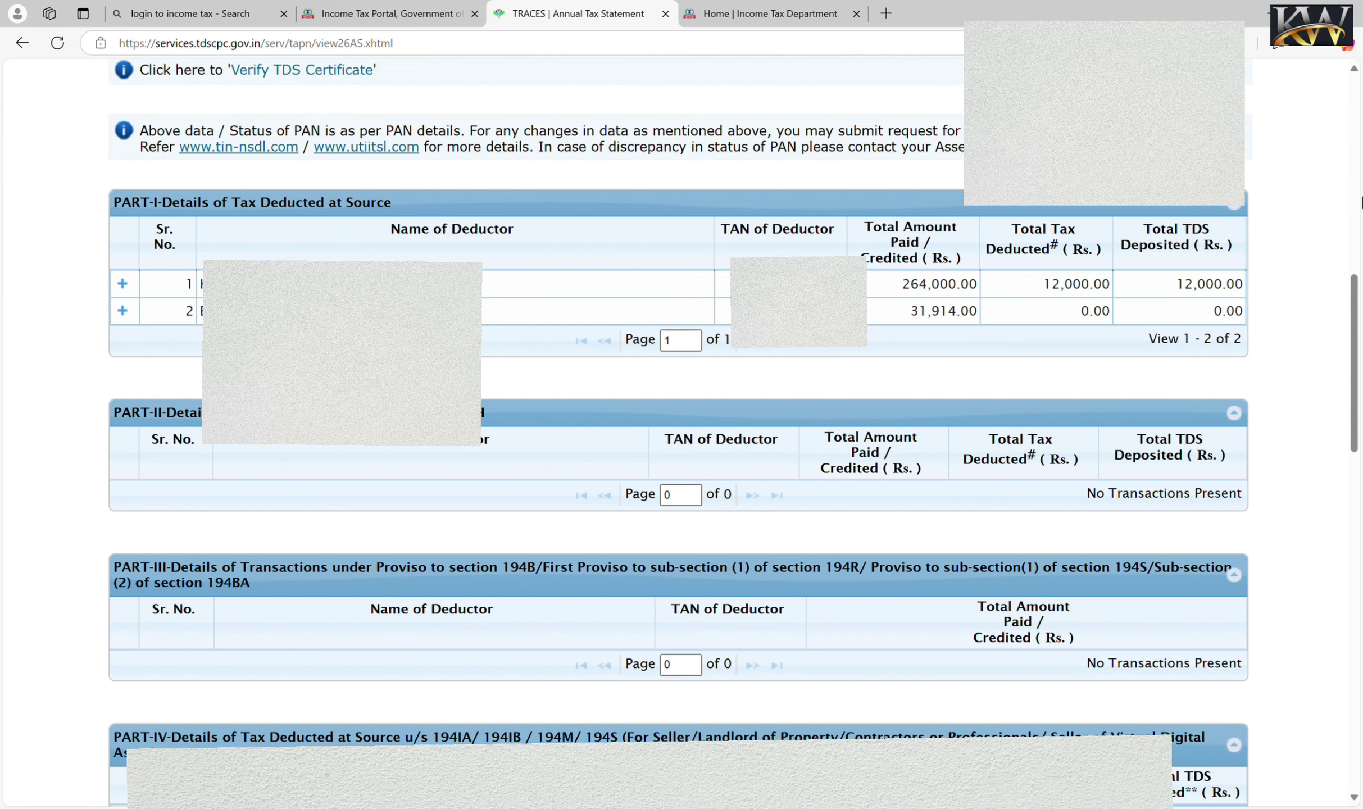
- Export the Form 26AS as PDF and go back to the e-Filing Income Tax Return page
scroll(1124, 344, up, 10)
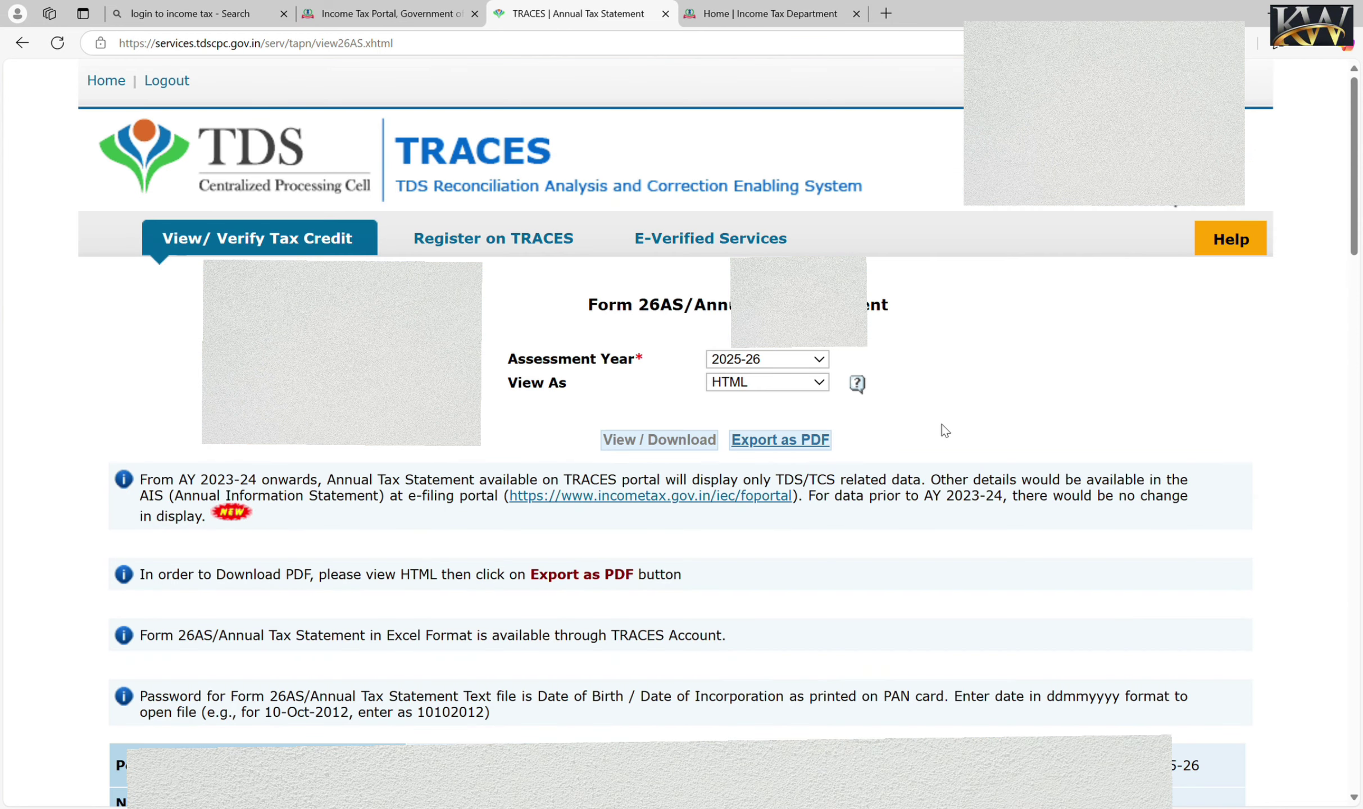
click(784, 443)
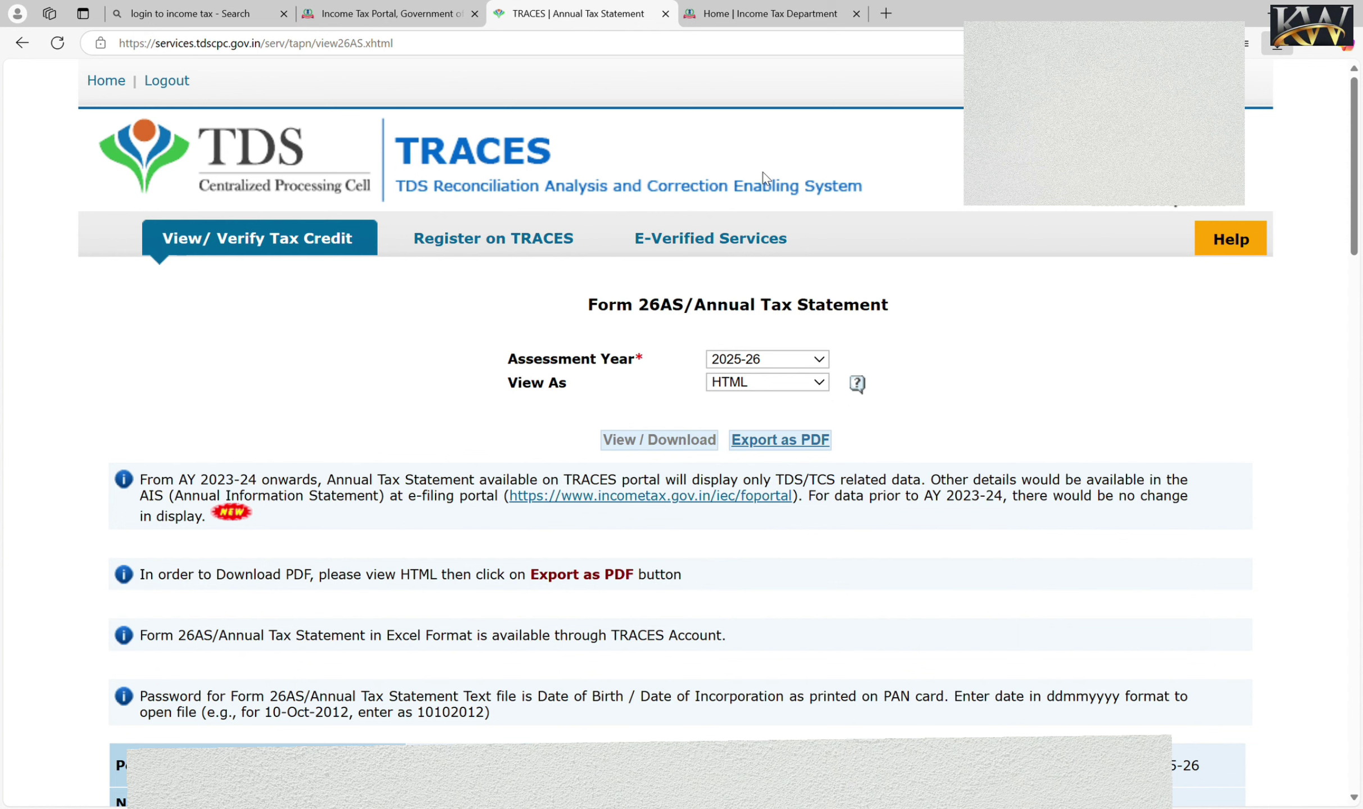
click(412, 16)
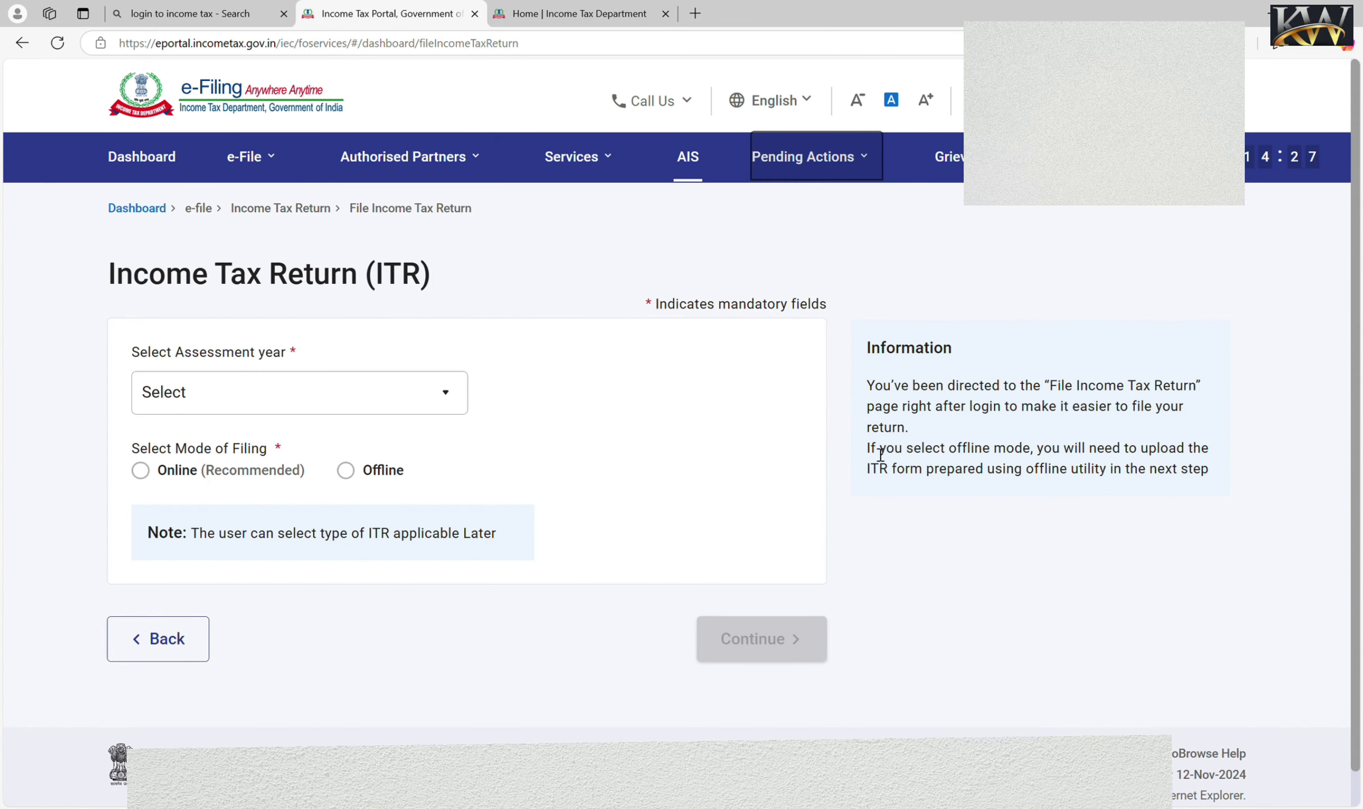
- Go through the Compliance Portal to the AIS tab and open the F.Y. 2024-25 Annual Information Statement
click(689, 158)
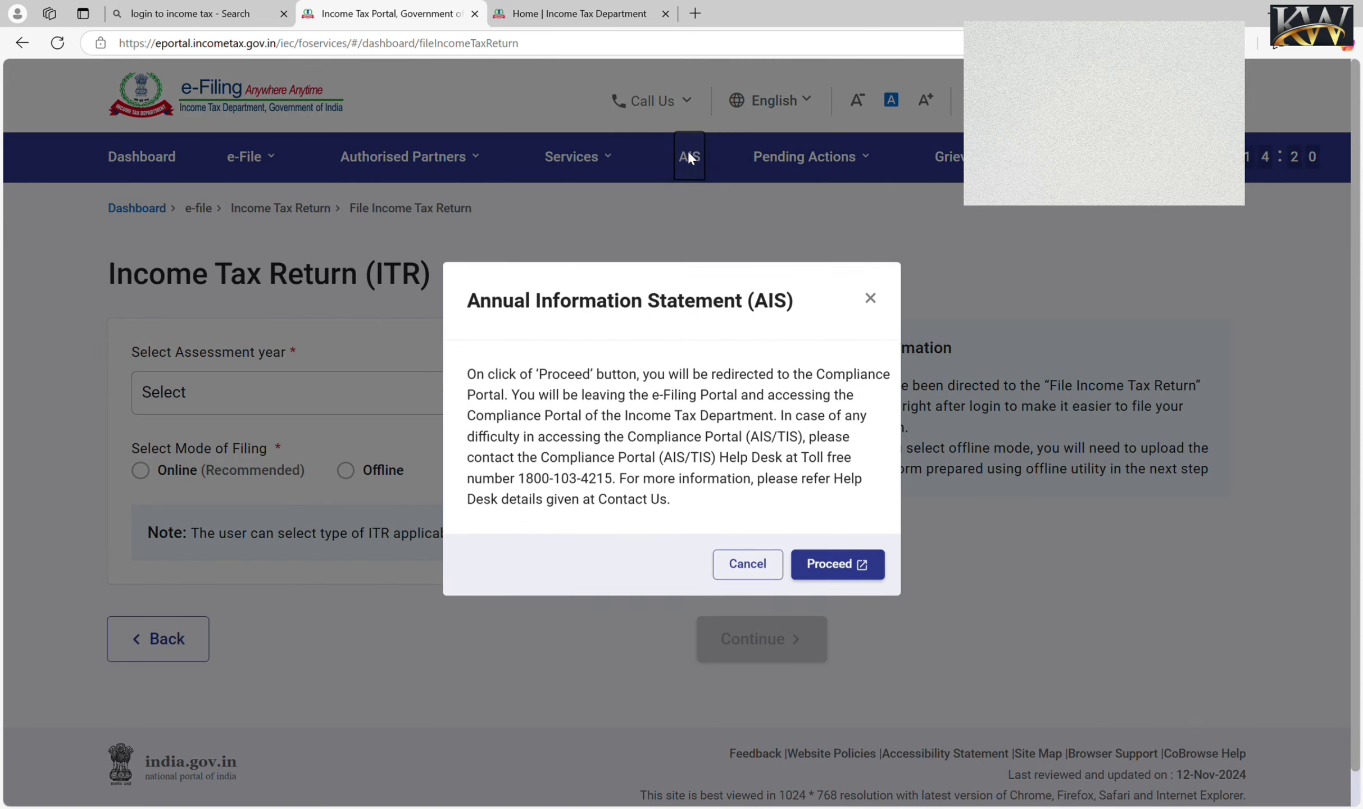
click(833, 565)
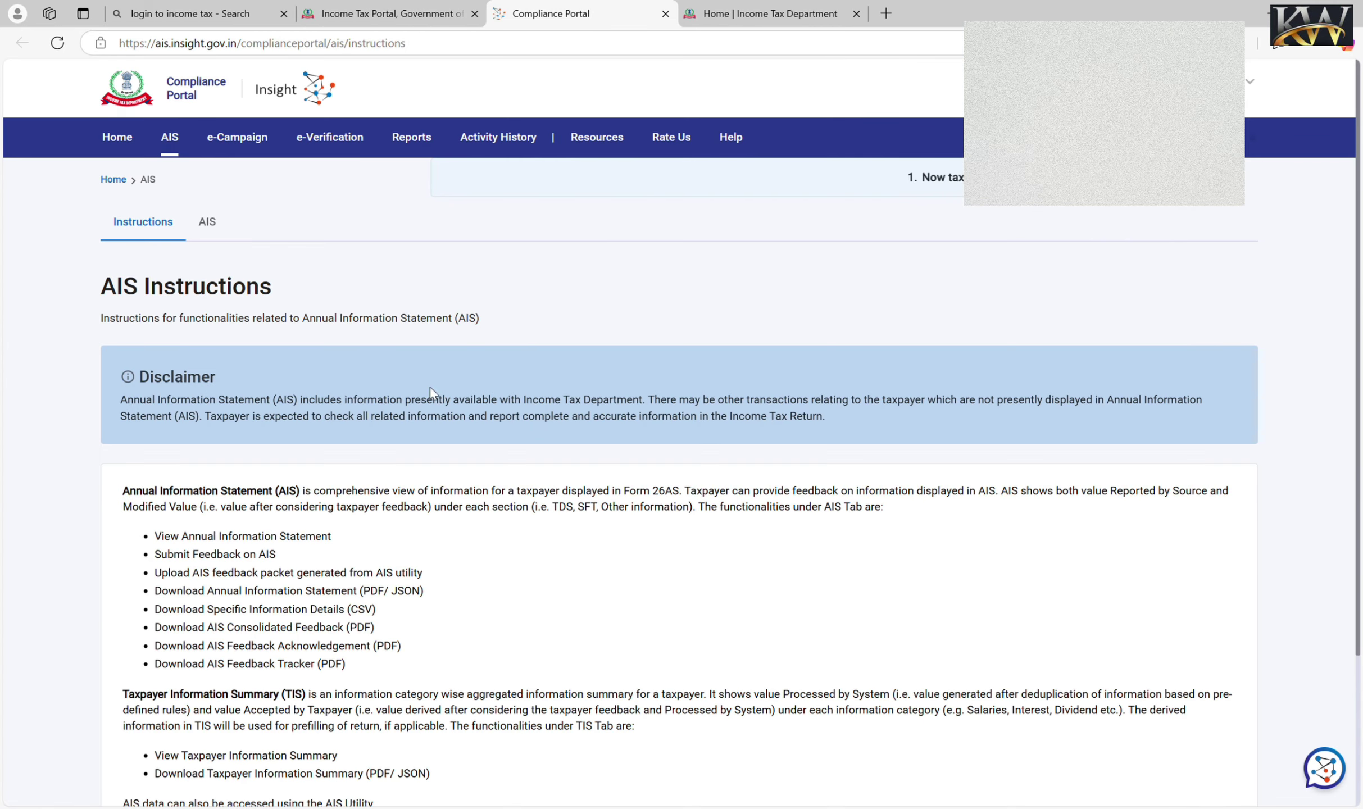
click(206, 222)
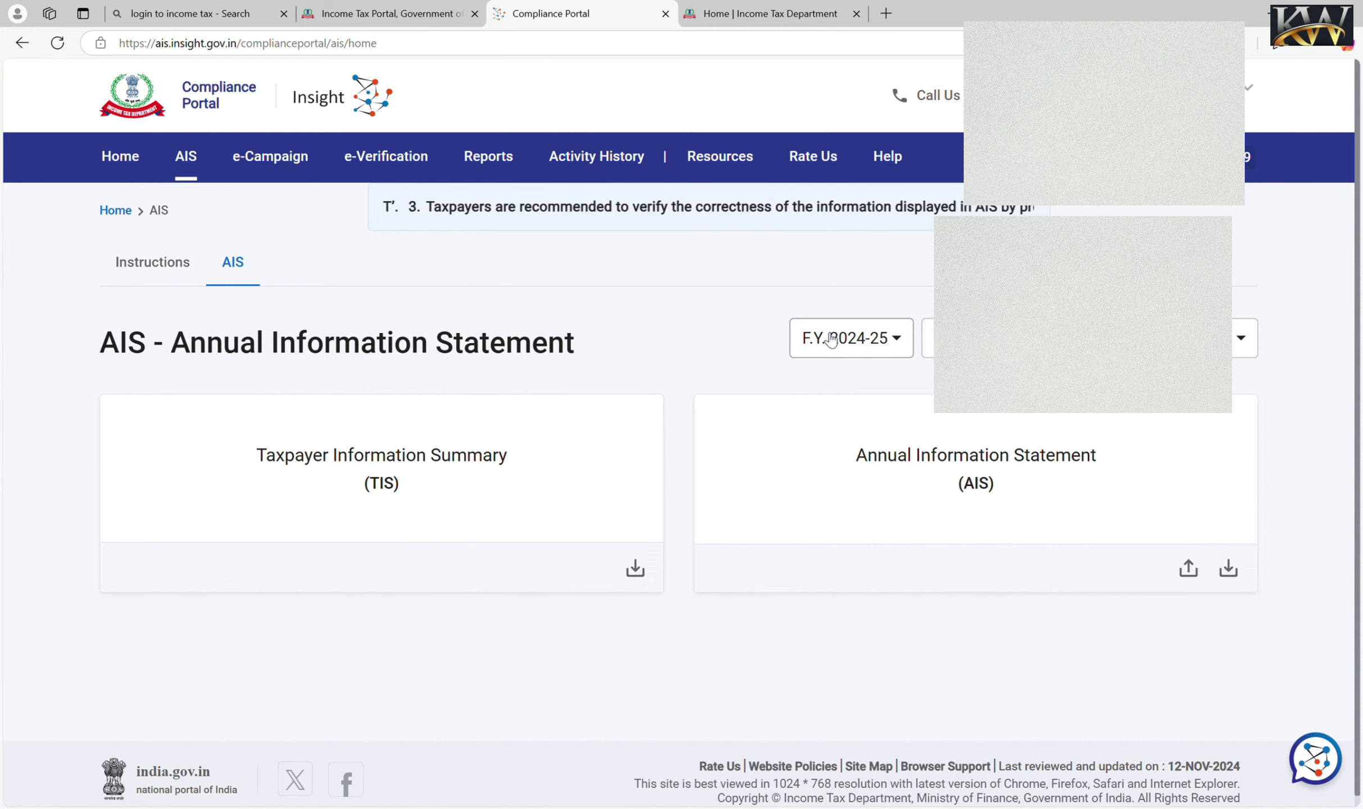
click(849, 344)
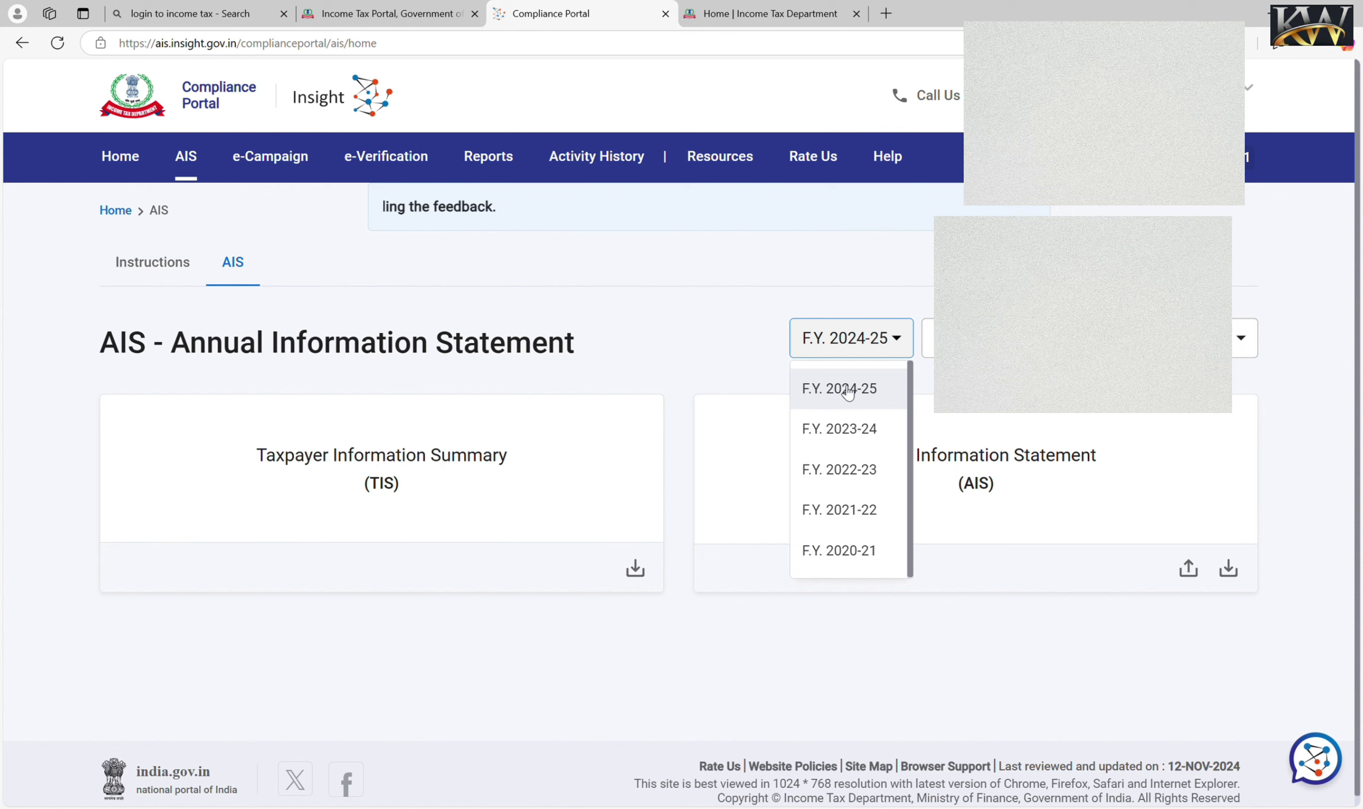
click(874, 355)
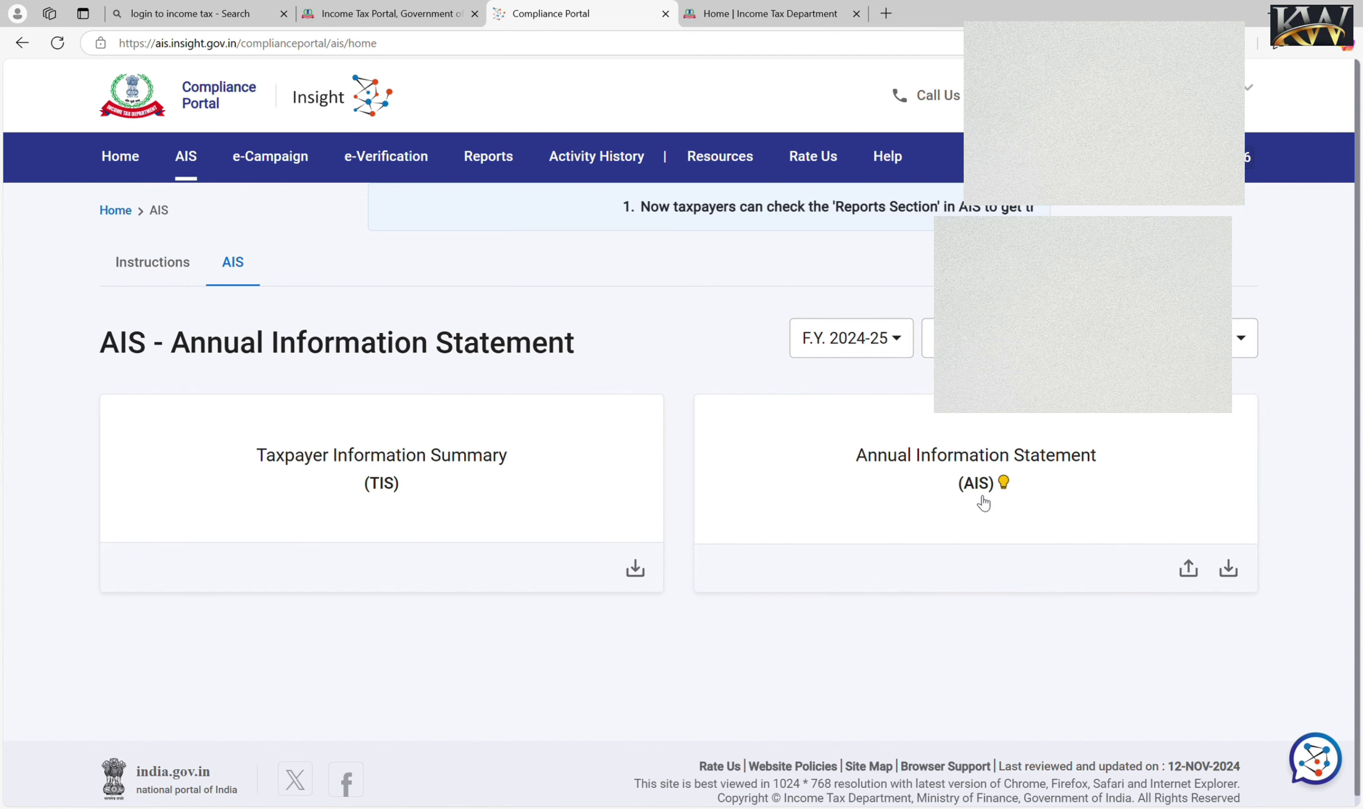
click(986, 464)
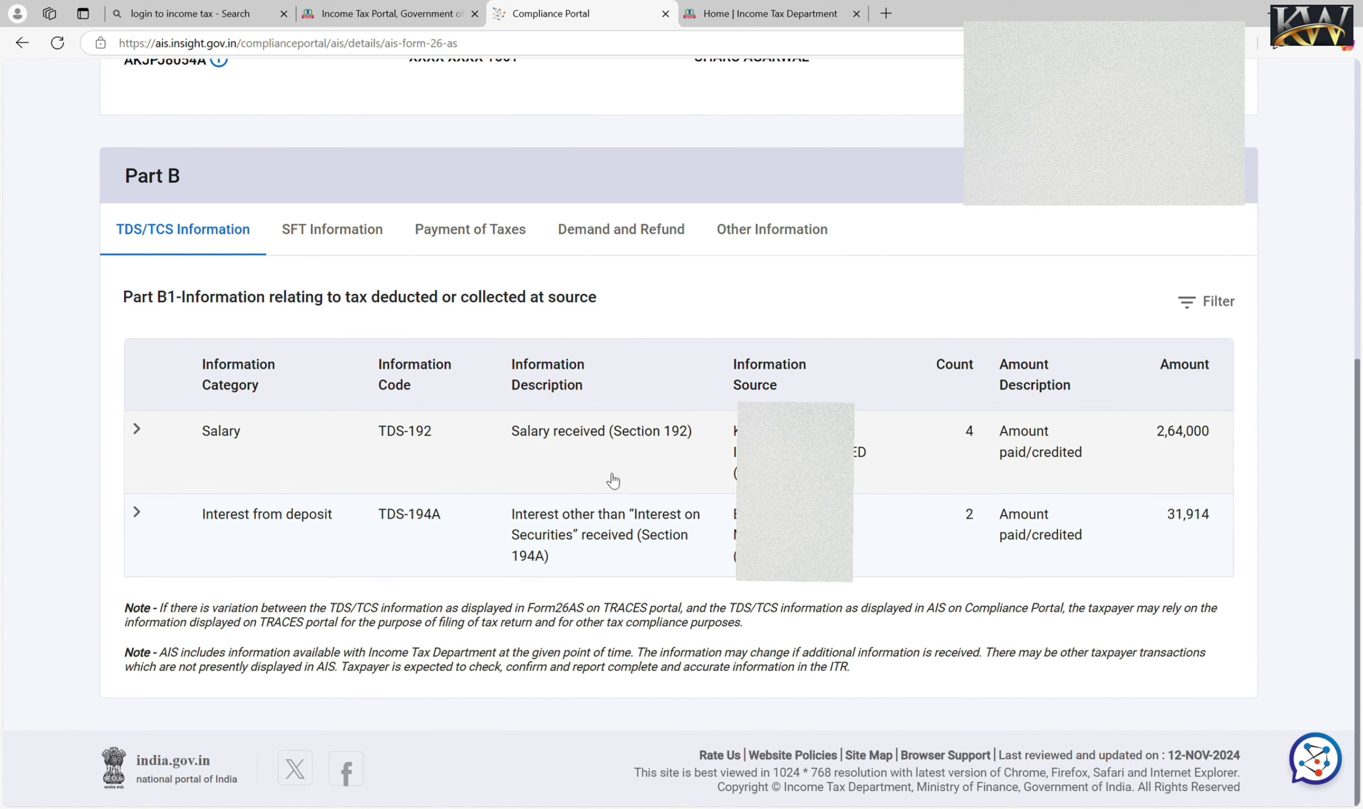
- Expand the Salary row and scroll through its four quarterly TDS entries
click(137, 429)
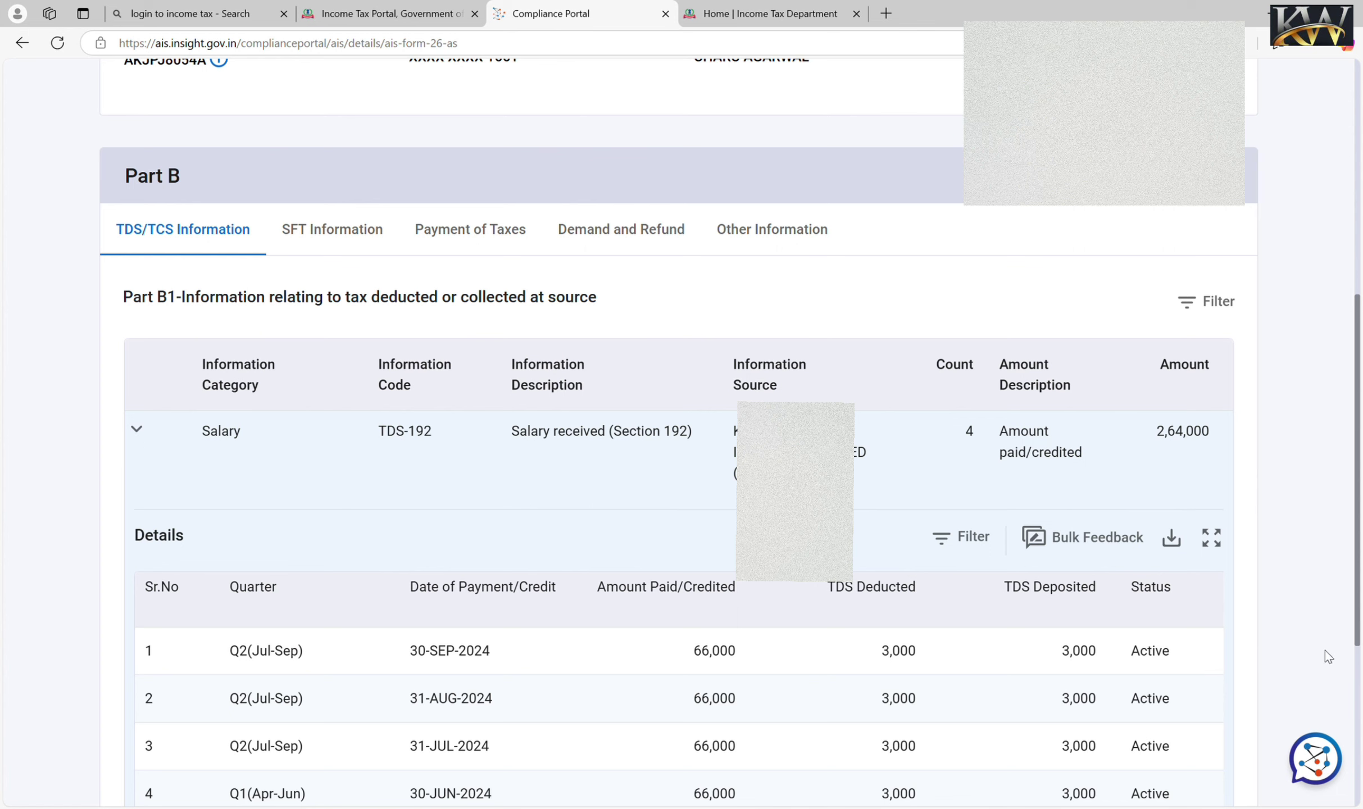
scroll(1359, 619, down, 4)
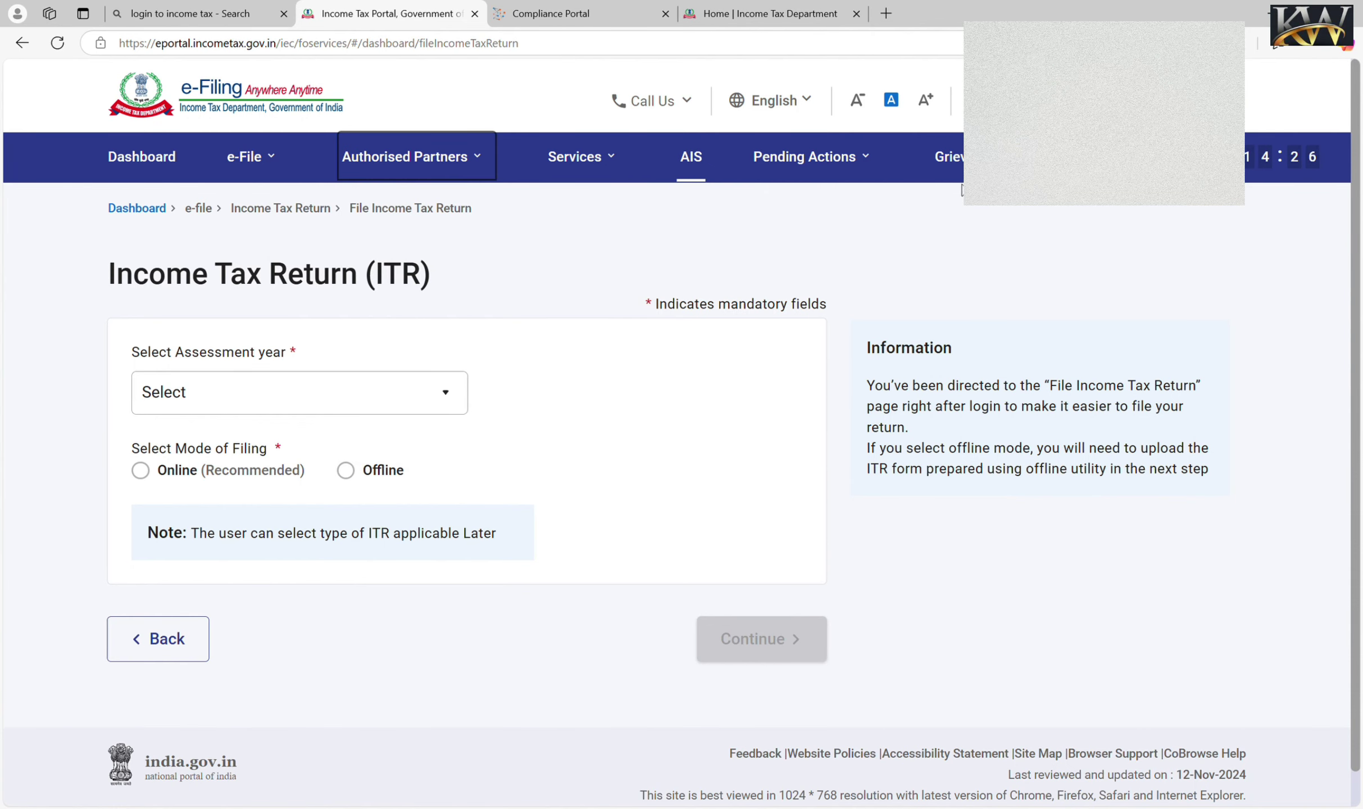
- Start a new grievance from Grievances > Submit Grievance with CPC-TDS as the department
click(961, 157)
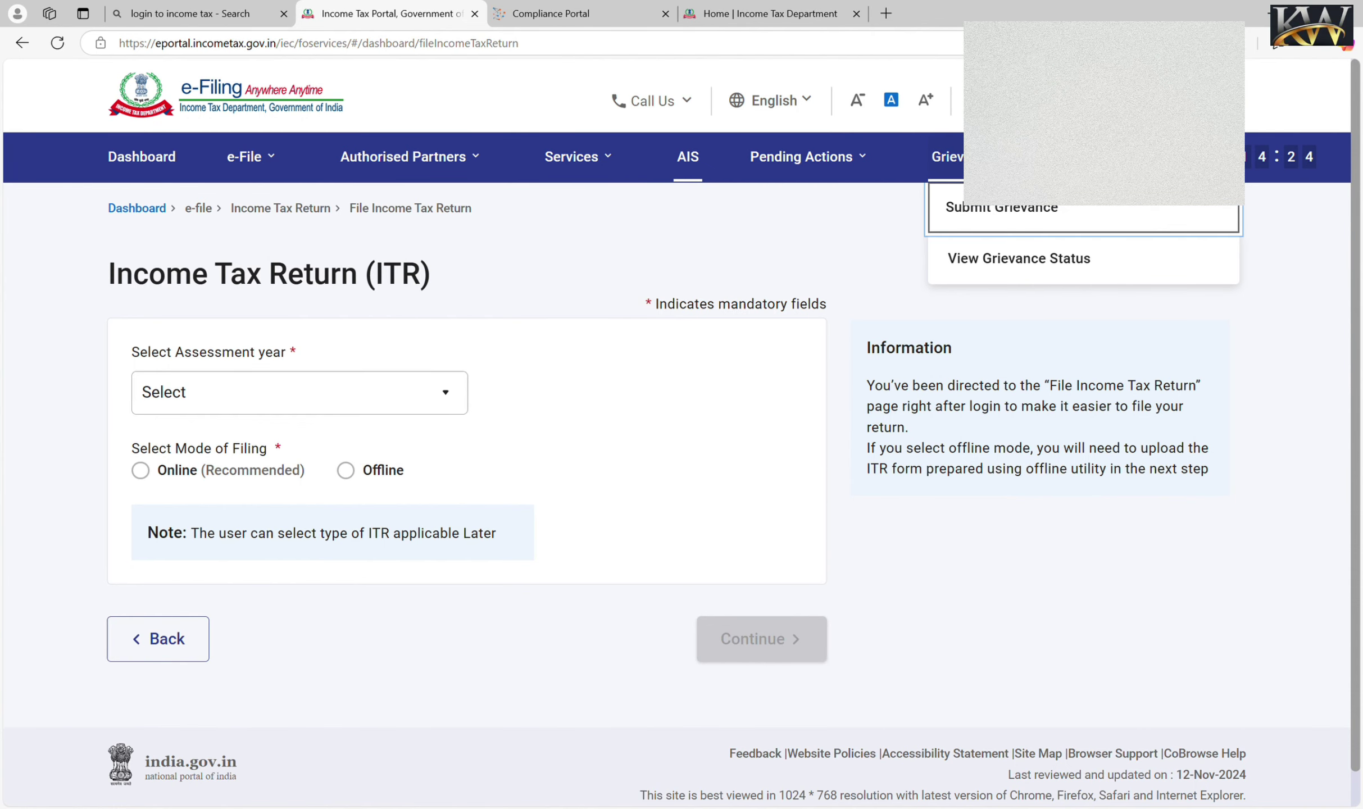
click(993, 213)
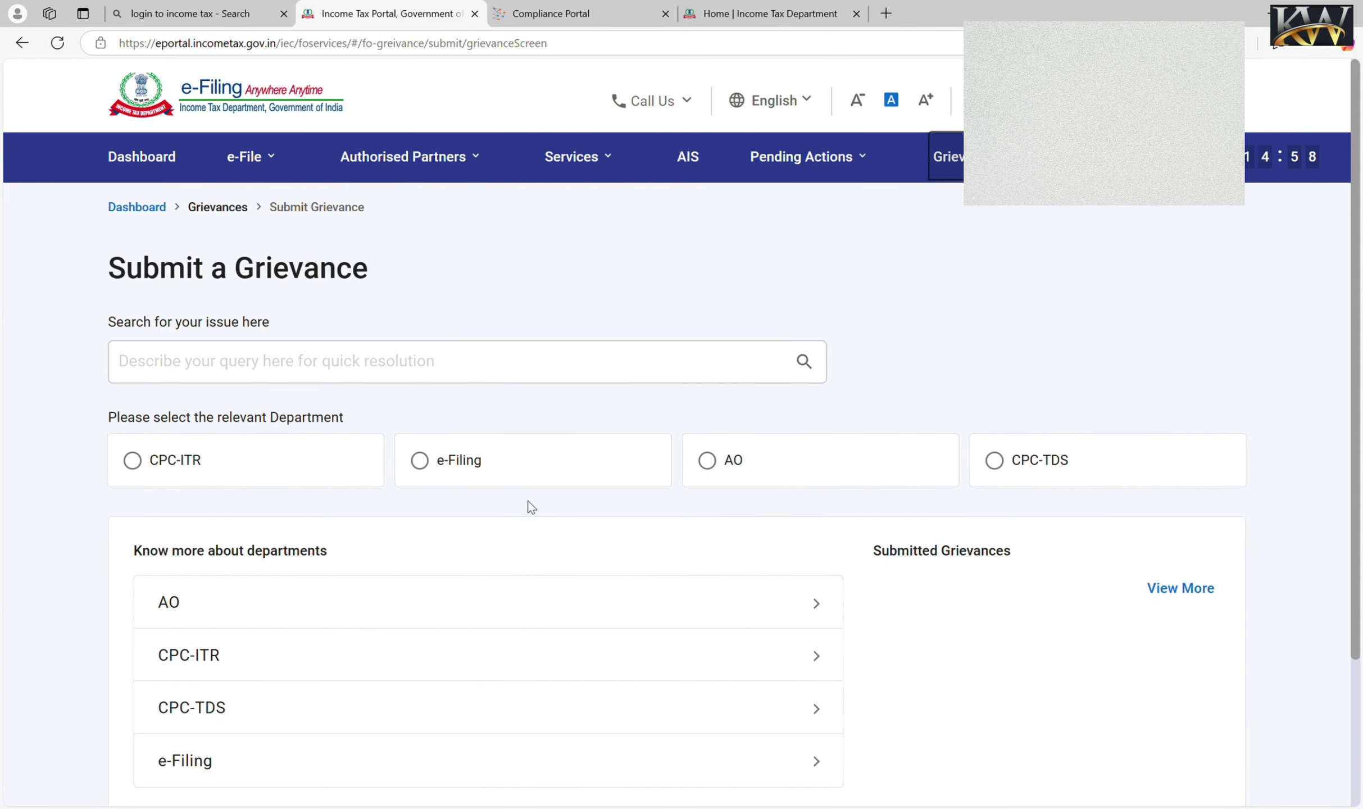
click(994, 461)
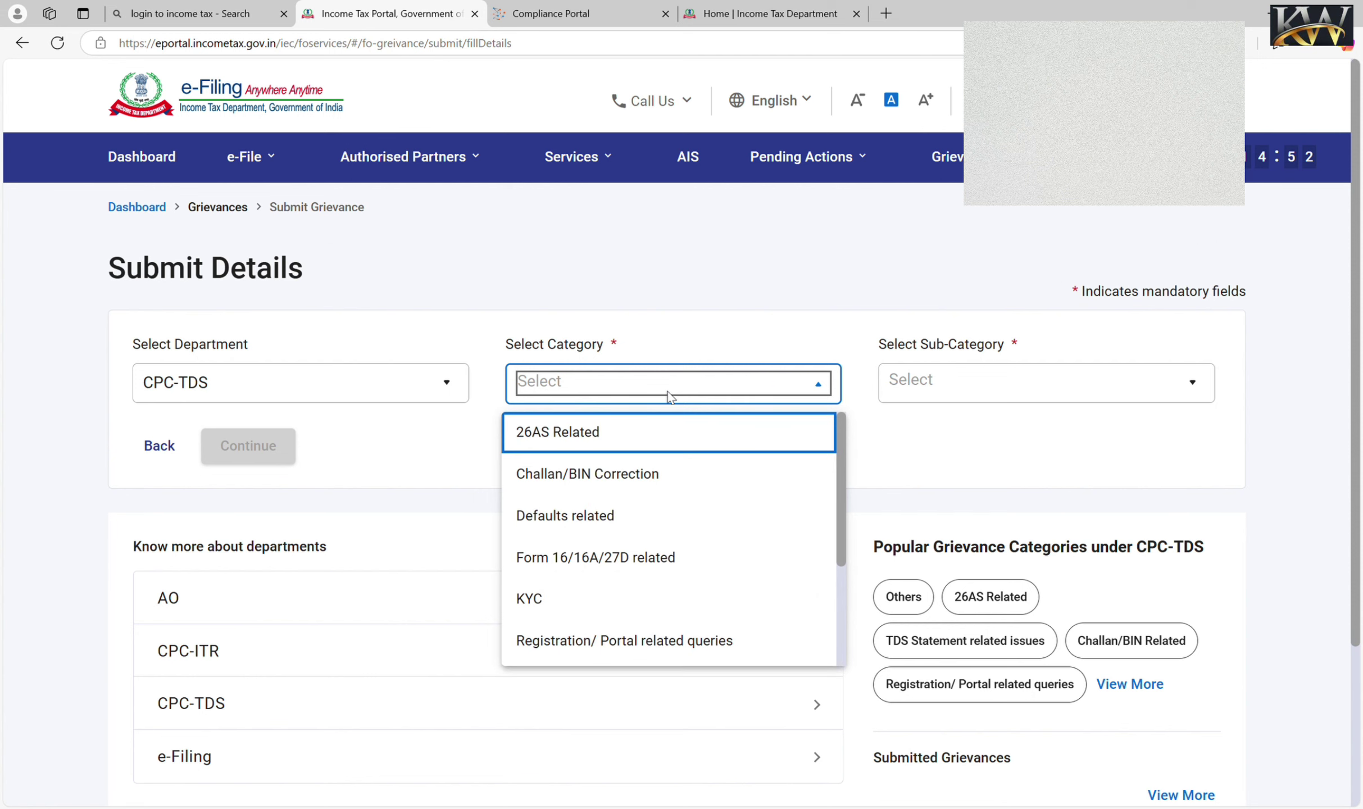
- Set the grievance category to 26AS Related and sub-category 'Entry not reflecting in Form 26AS'
click(628, 446)
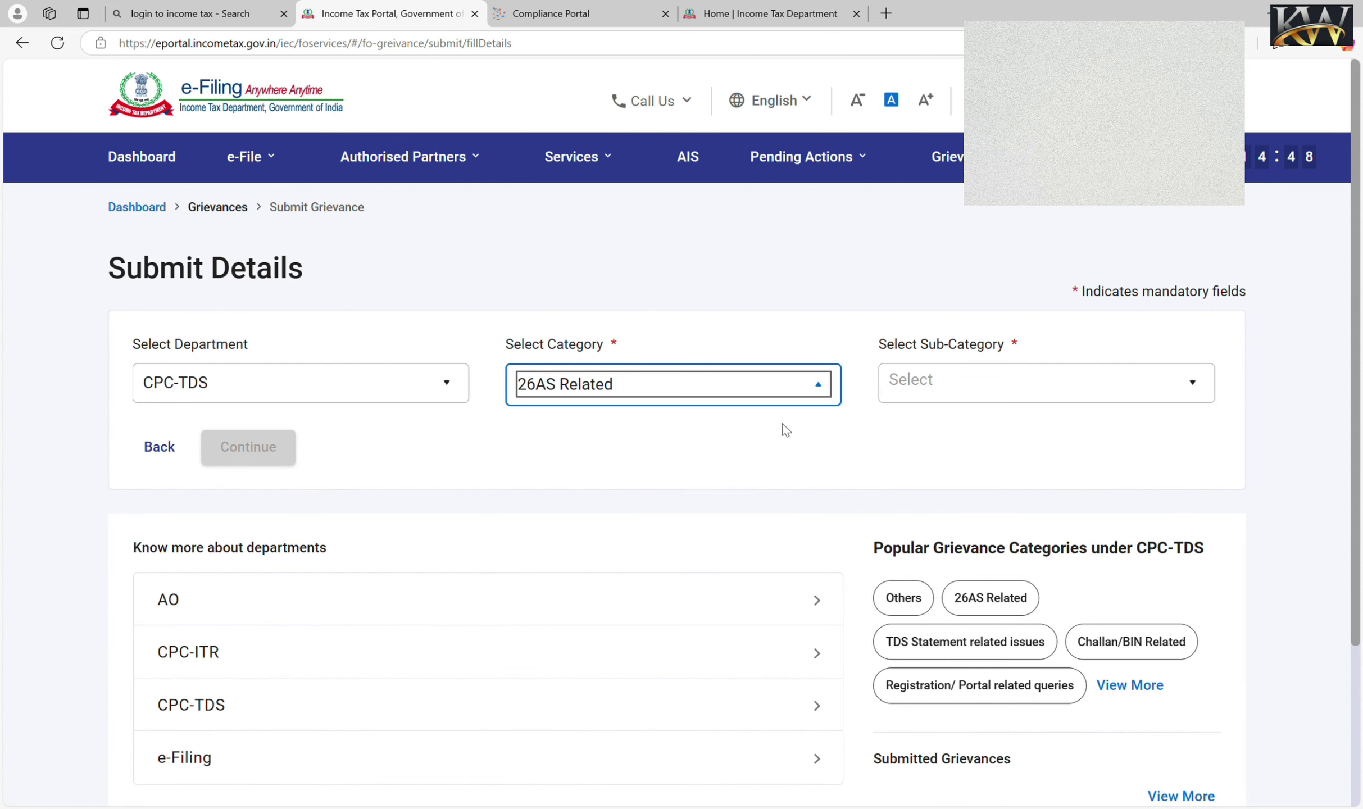
click(958, 396)
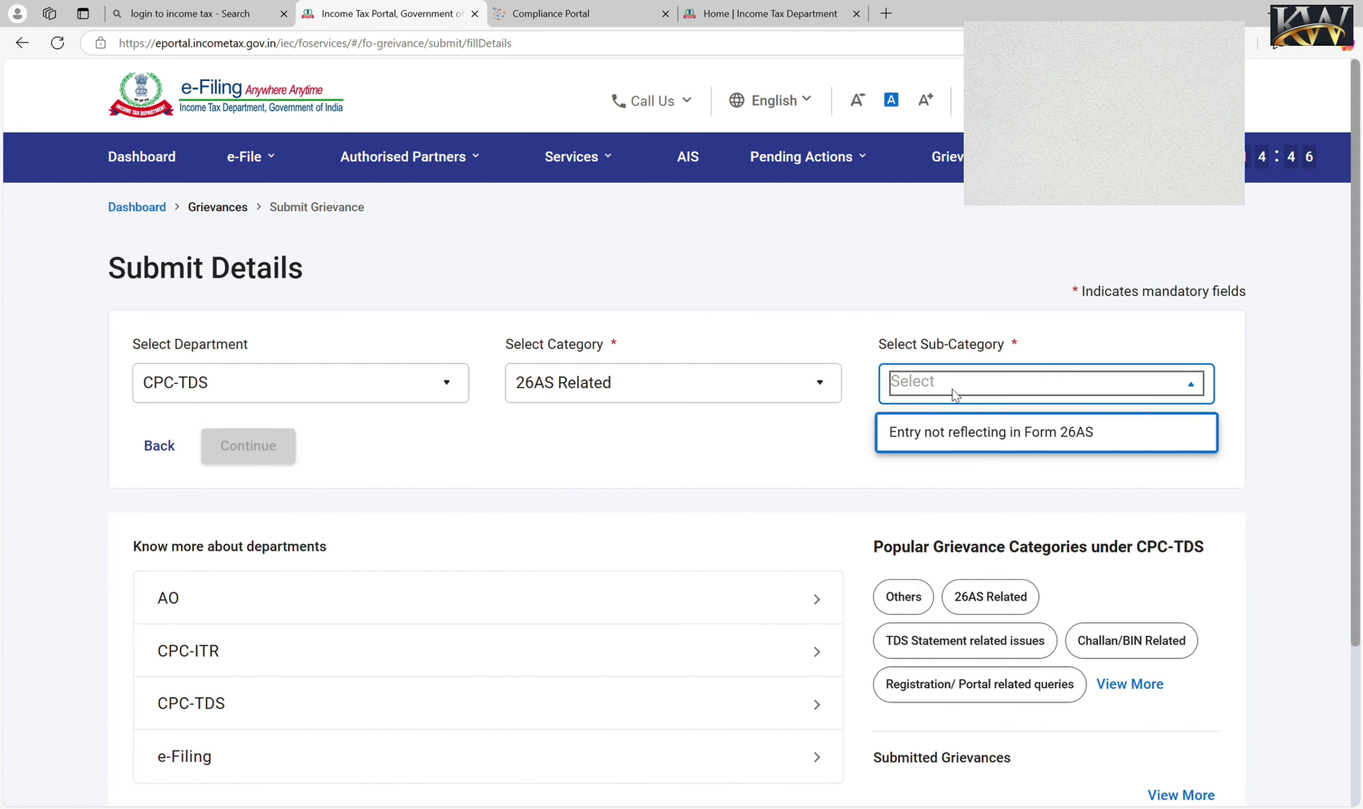
click(951, 434)
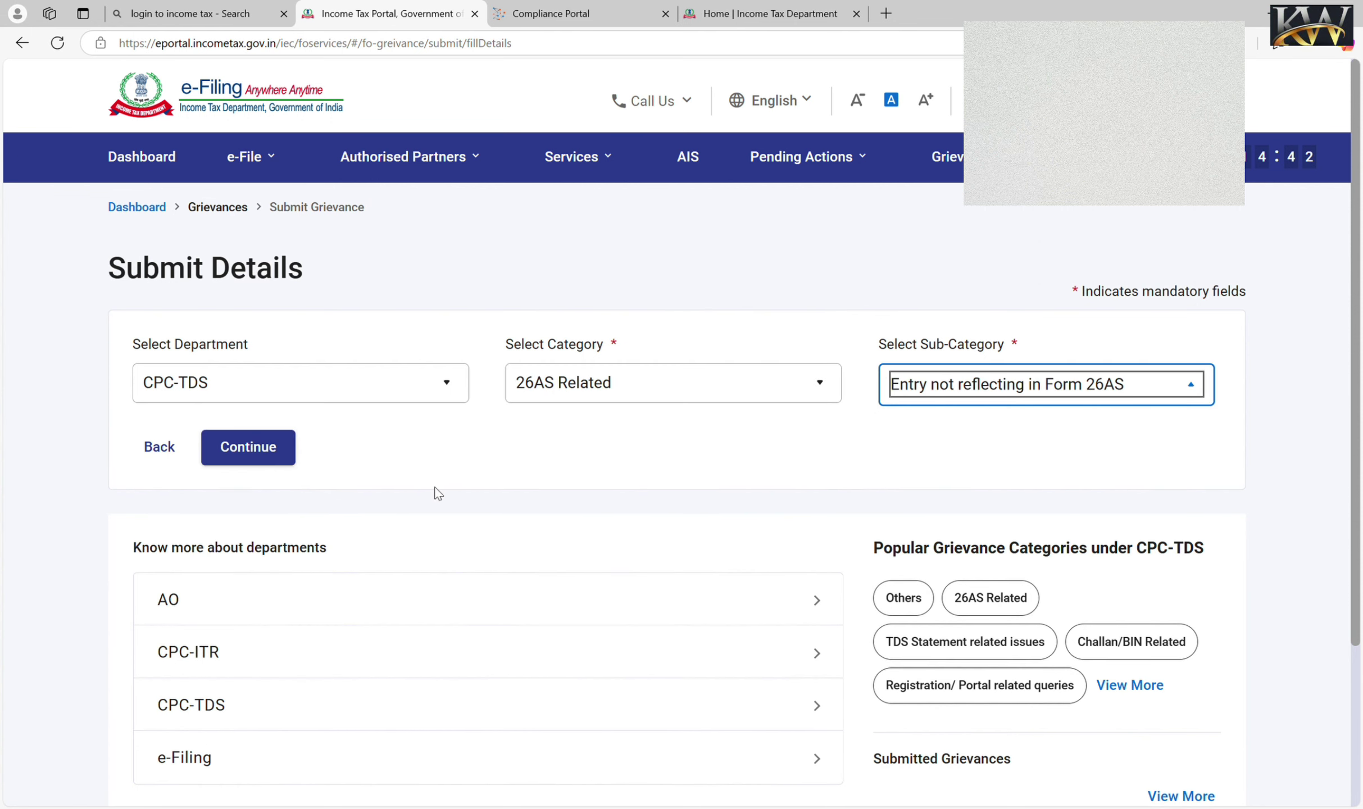
click(267, 458)
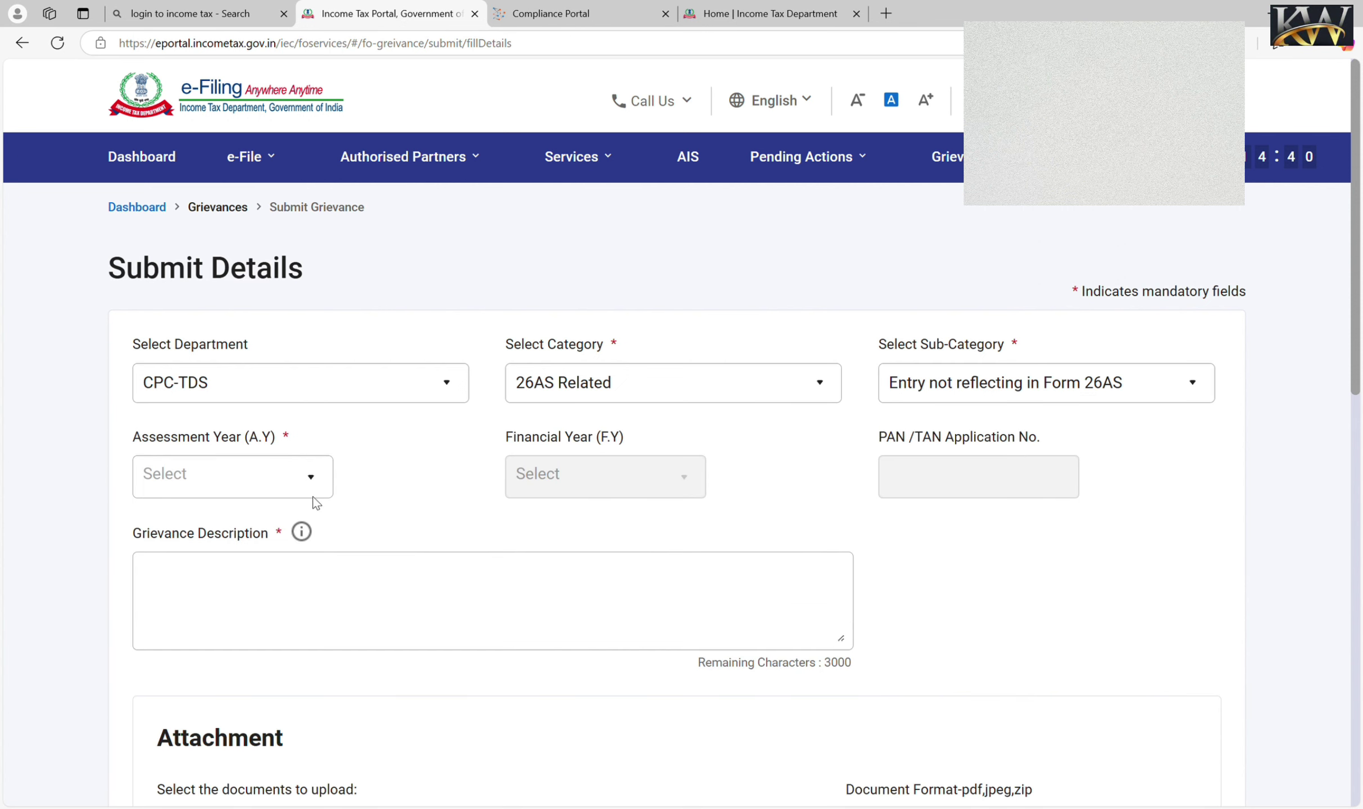
- Choose assessment year 2024-25, then bring up the TDS Last Date document in Word
click(292, 493)
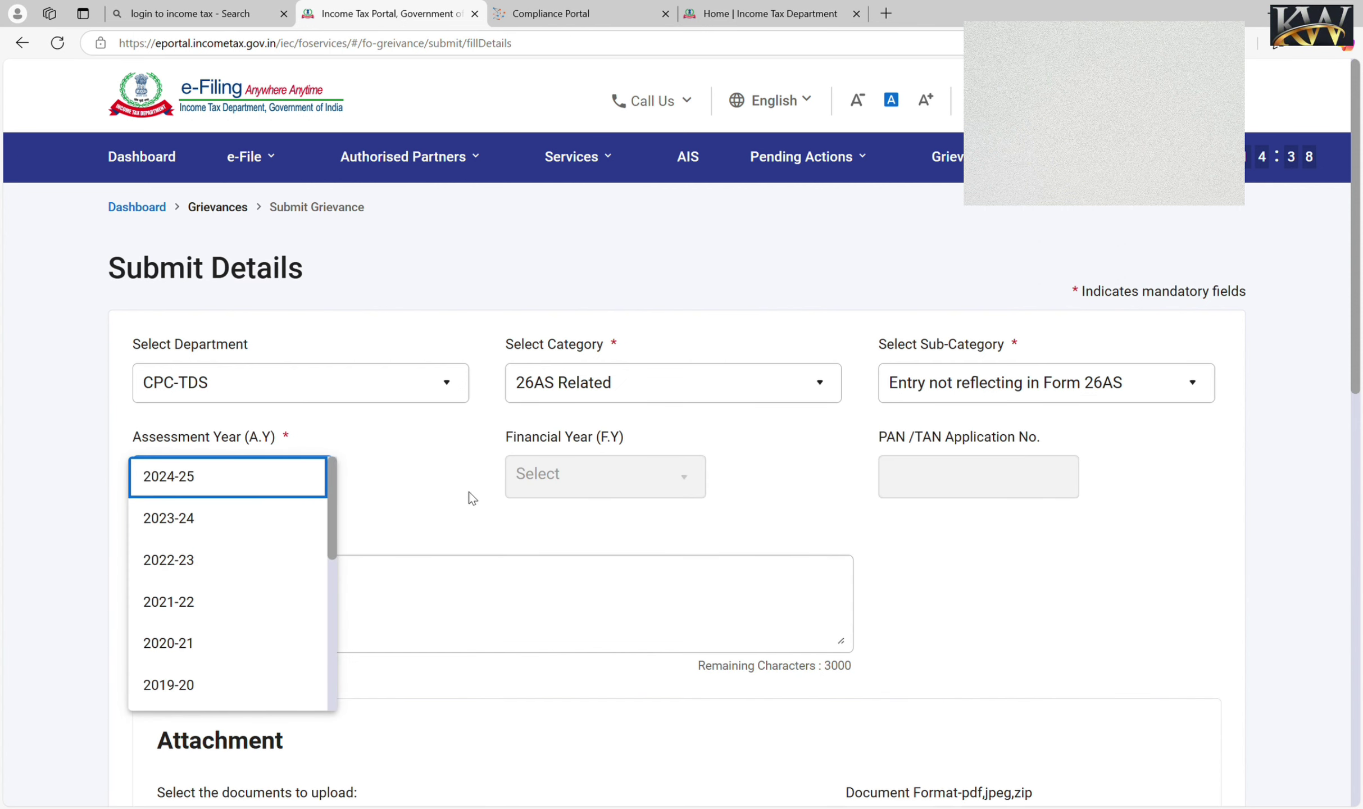
click(469, 492)
click(309, 478)
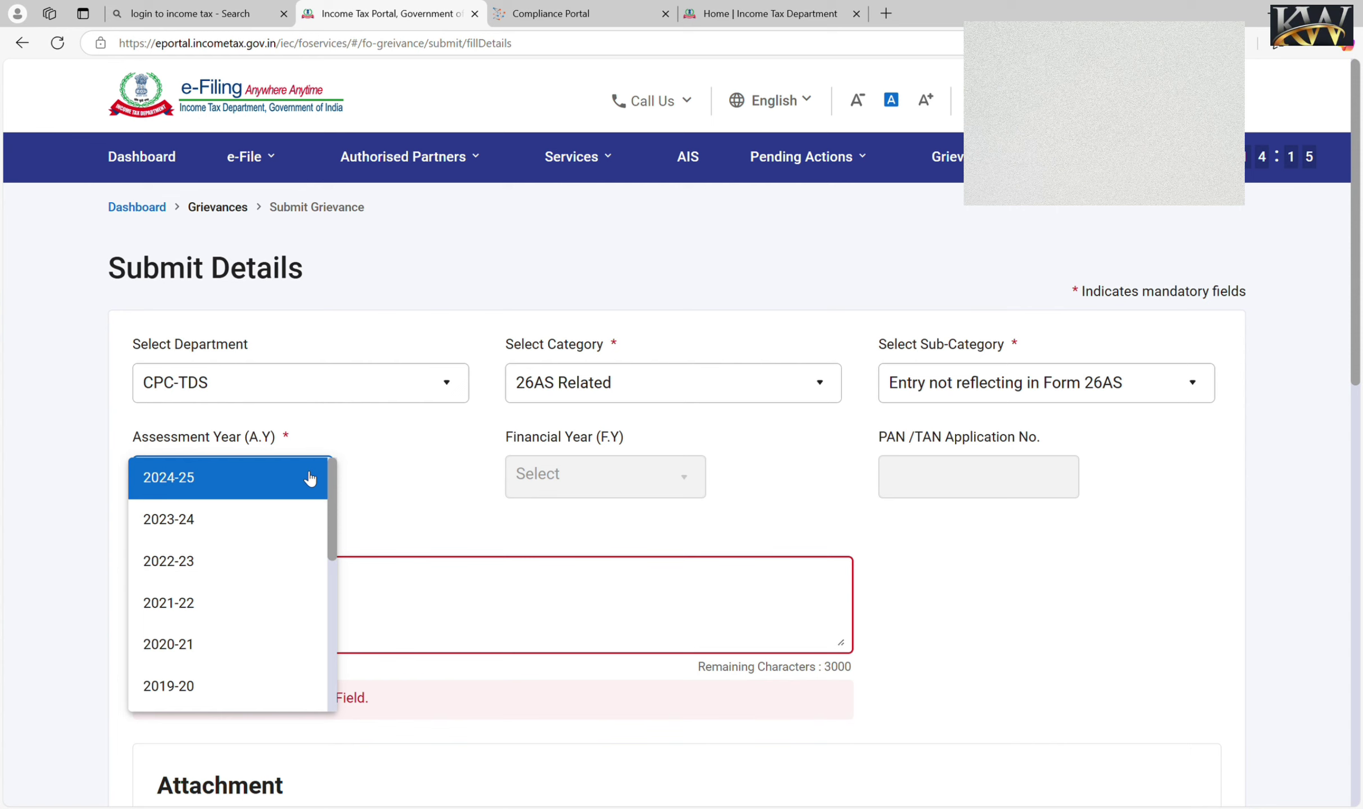
click(309, 478)
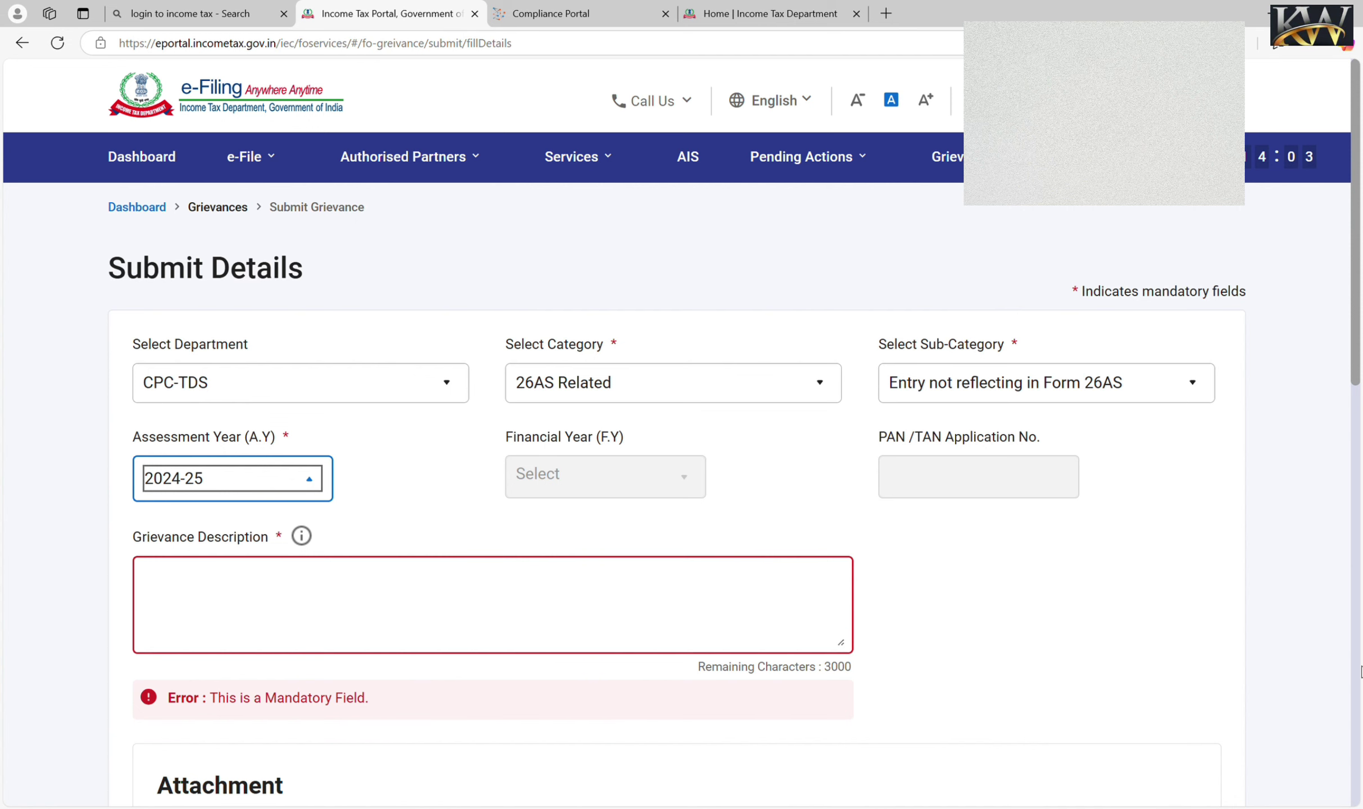
click(1360, 691)
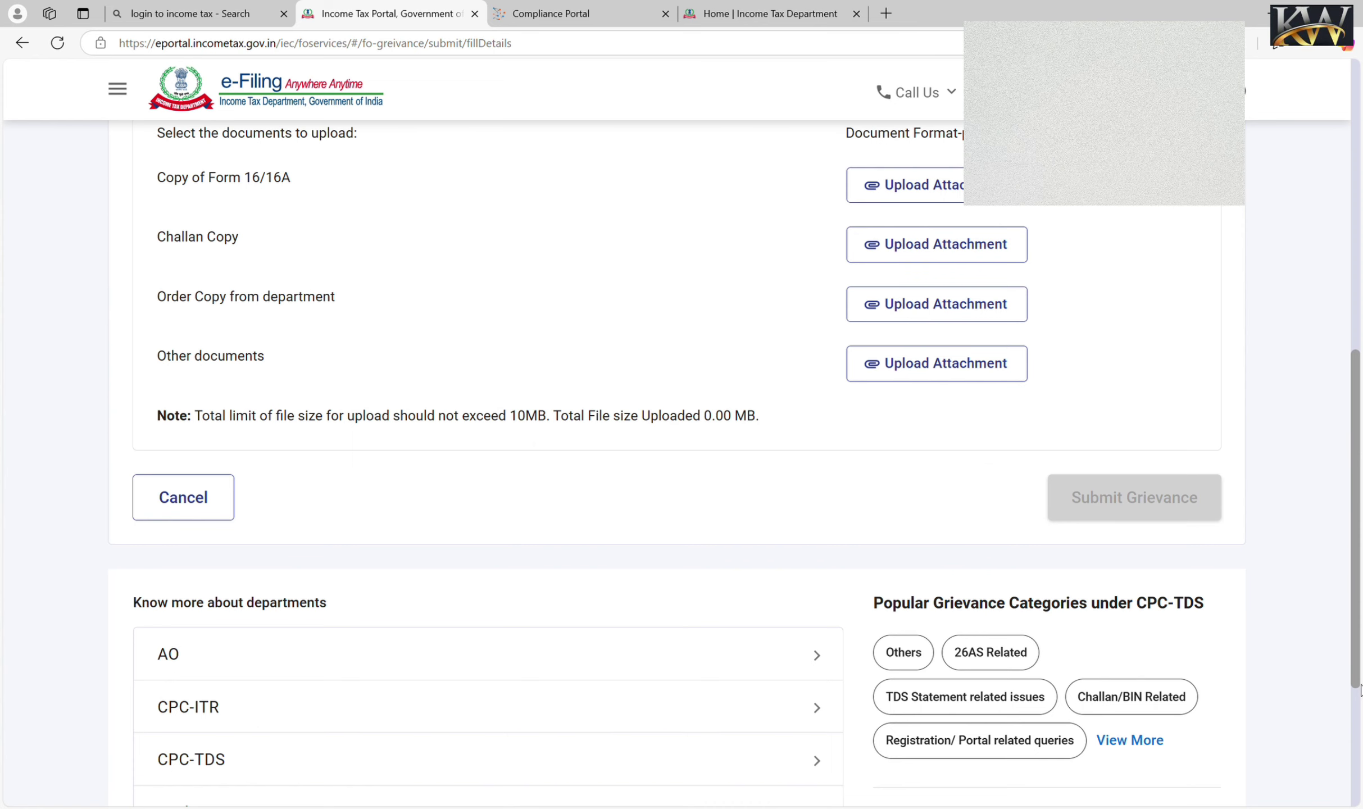
click(1359, 247)
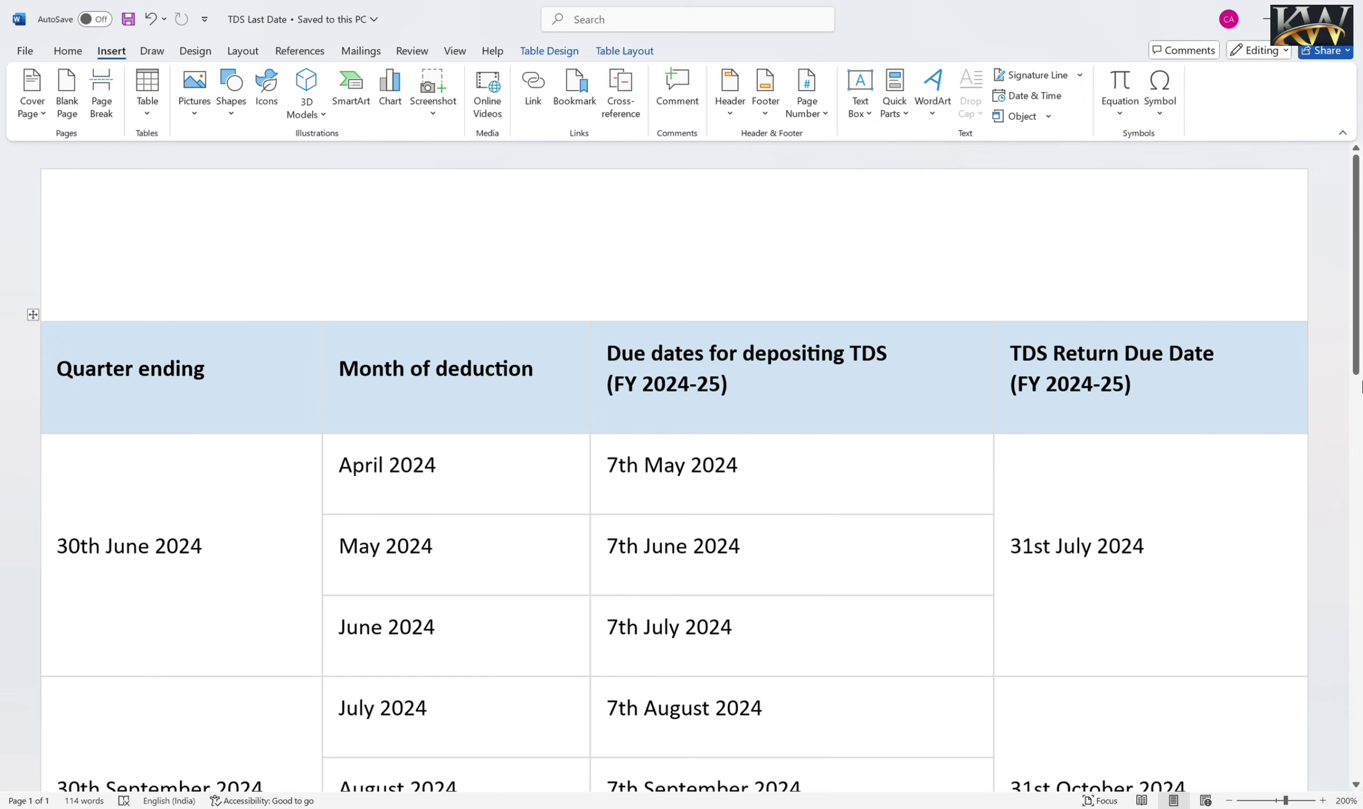
- Ink circles around 7th May and 7th June 2024, with arrows from the April–June rows
scroll(1360, 469, down, 5)
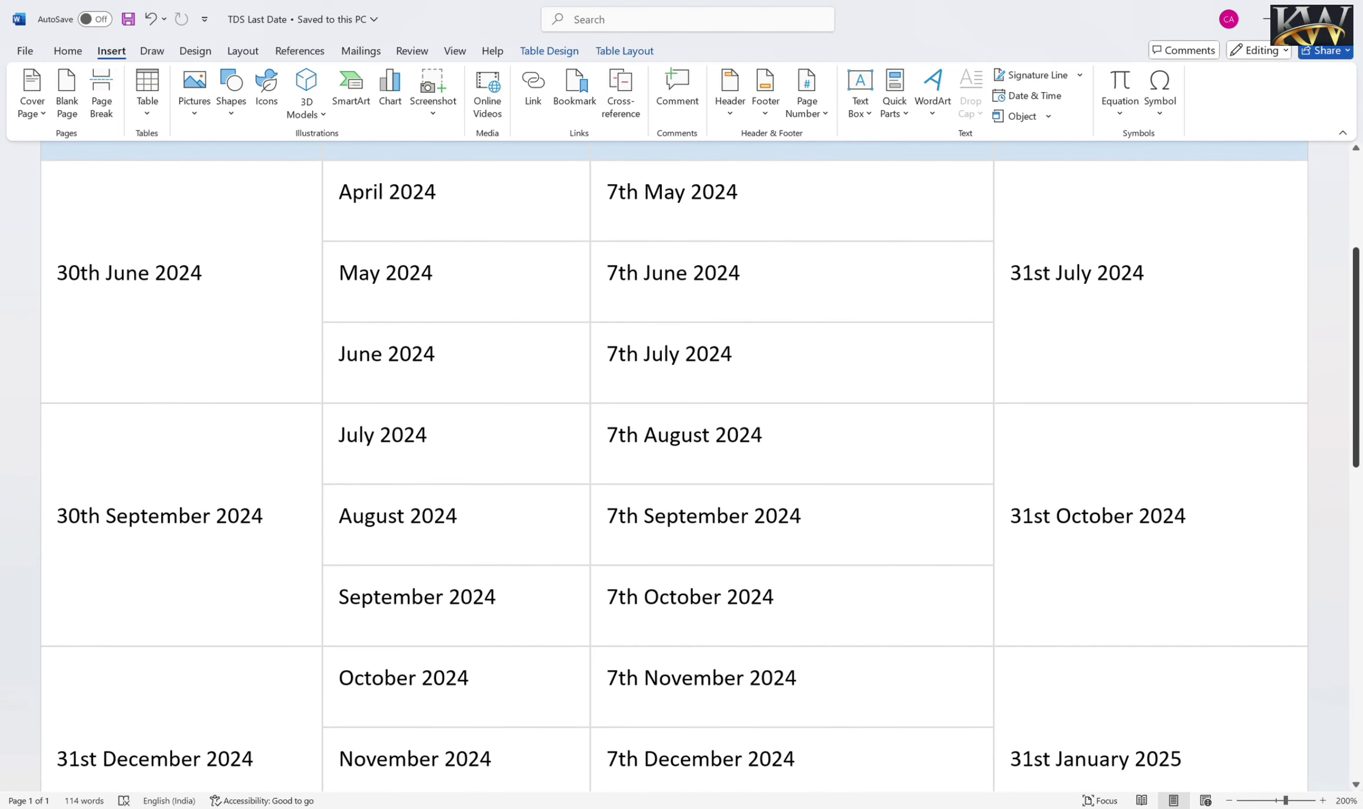
drag(84, 307, 177, 322)
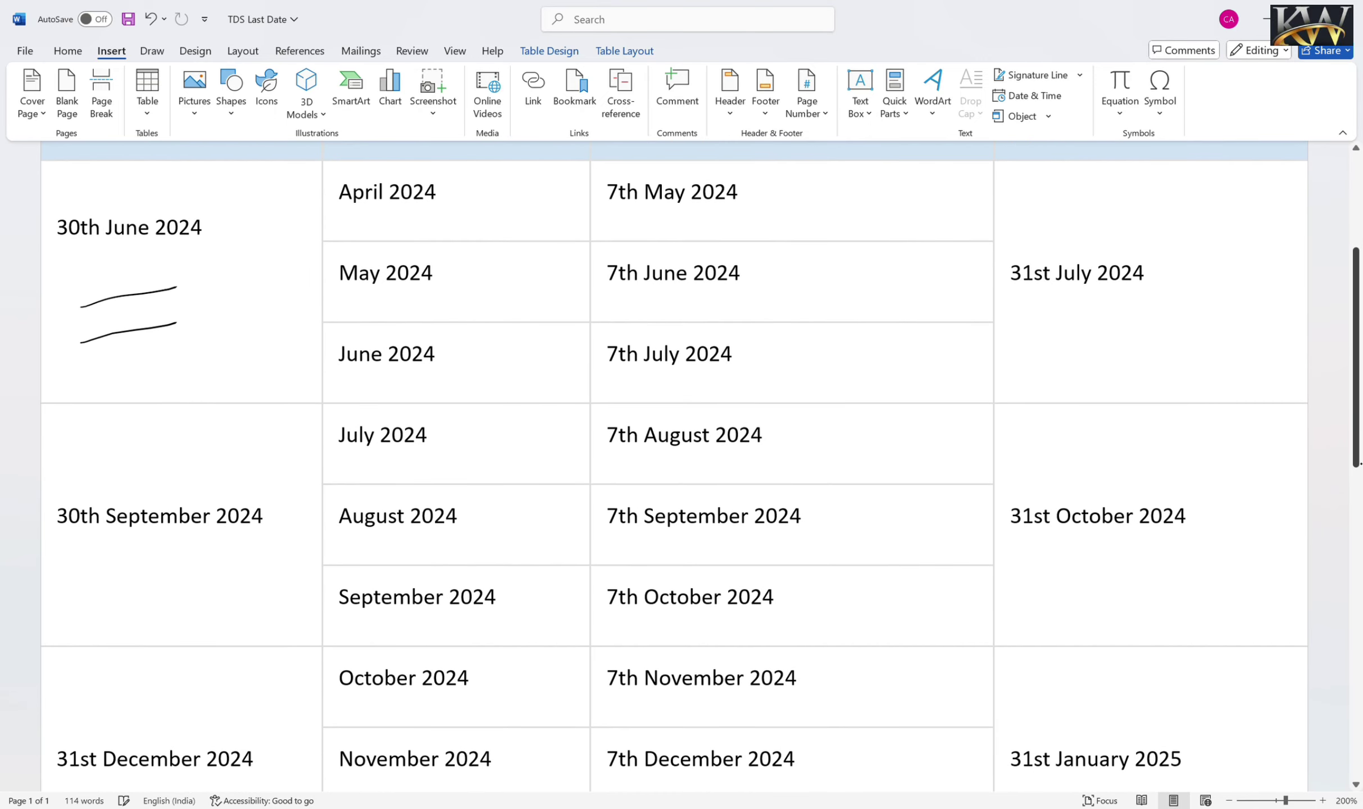
mouse_move(358, 211)
mouse_down()
mouse_move(450, 185)
mouse_move(358, 246)
mouse_move(474, 256)
mouse_move(371, 263)
mouse_up()
key(ctrl+z)
mouse_move(453, 332)
mouse_down()
mouse_move(337, 365)
mouse_move(365, 341)
mouse_up()
mouse_move(484, 225)
mouse_down()
mouse_move(585, 194)
mouse_move(576, 220)
mouse_up()
mouse_move(647, 166)
mouse_down()
mouse_move(590, 208)
mouse_move(730, 177)
mouse_move(640, 182)
mouse_up()
mouse_move(711, 254)
mouse_down()
mouse_move(587, 292)
mouse_move(776, 265)
mouse_move(579, 264)
mouse_up()
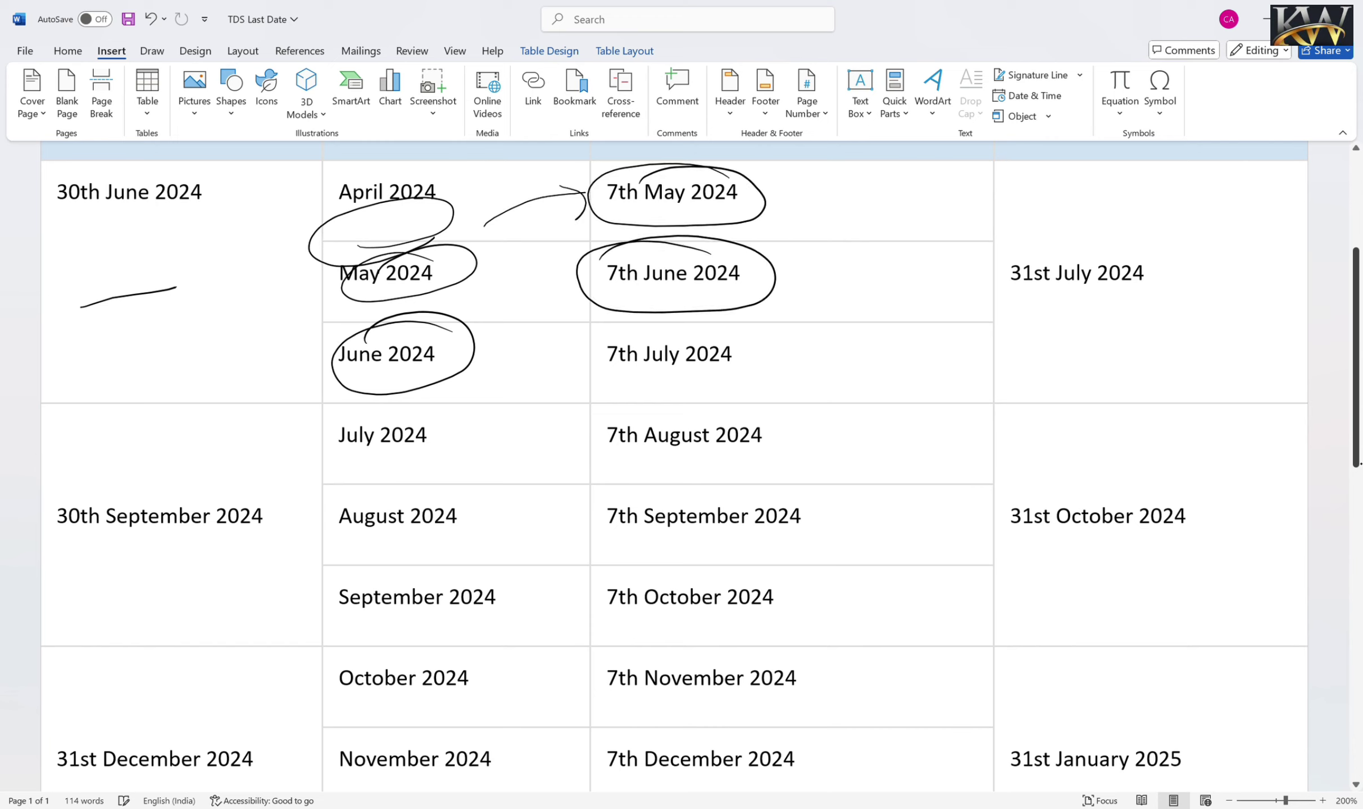
mouse_move(696, 335)
mouse_down()
mouse_move(672, 393)
mouse_move(683, 326)
mouse_up()
mouse_move(450, 374)
mouse_down()
mouse_move(585, 343)
mouse_move(624, 358)
mouse_move(598, 389)
mouse_up()
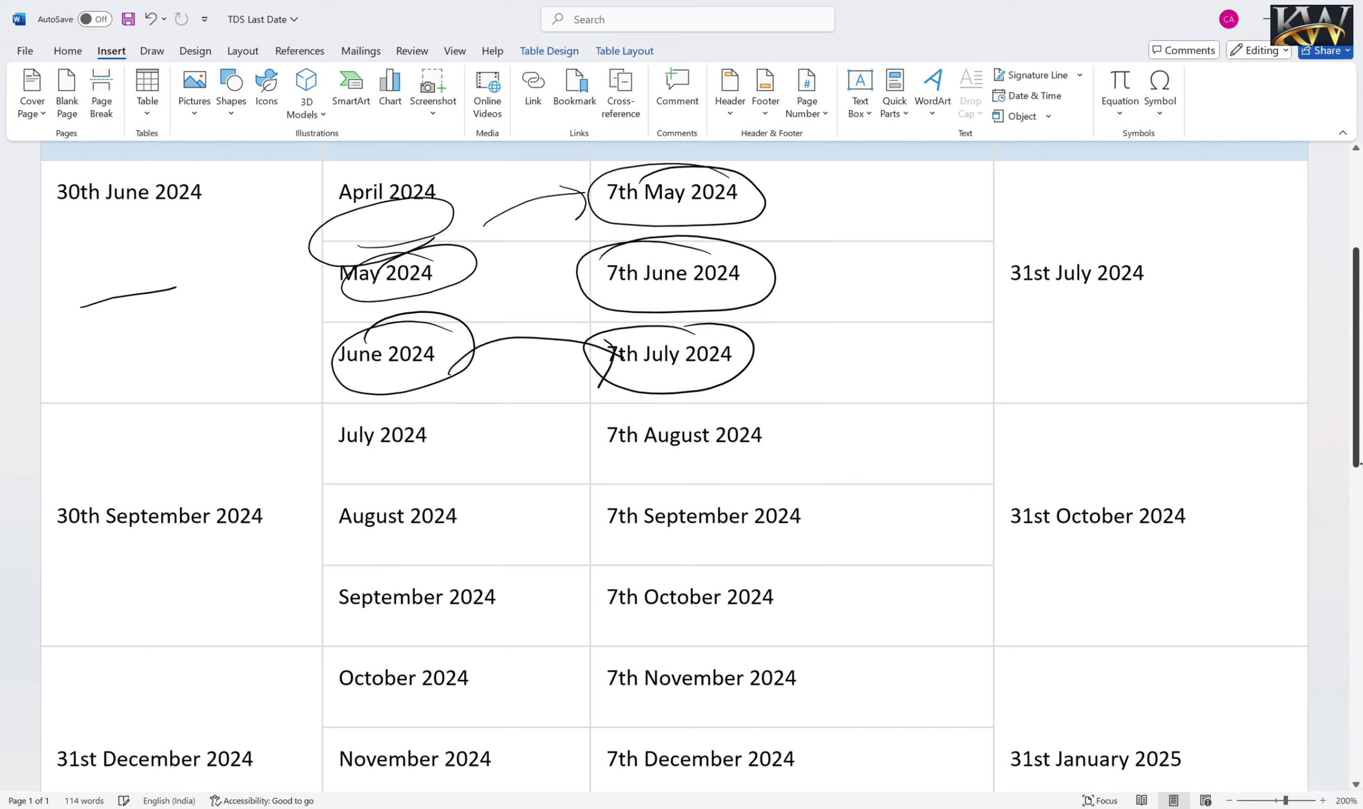
- Use the Draw tab Eraser to remove the marks around 30th June, April and May 2024
click(152, 50)
click(112, 89)
click(129, 295)
drag(321, 247, 467, 264)
click(394, 388)
- Erase the leftover ink, then with the black pen loop April 2024 and arrow to 7th May 2024
drag(517, 338, 663, 391)
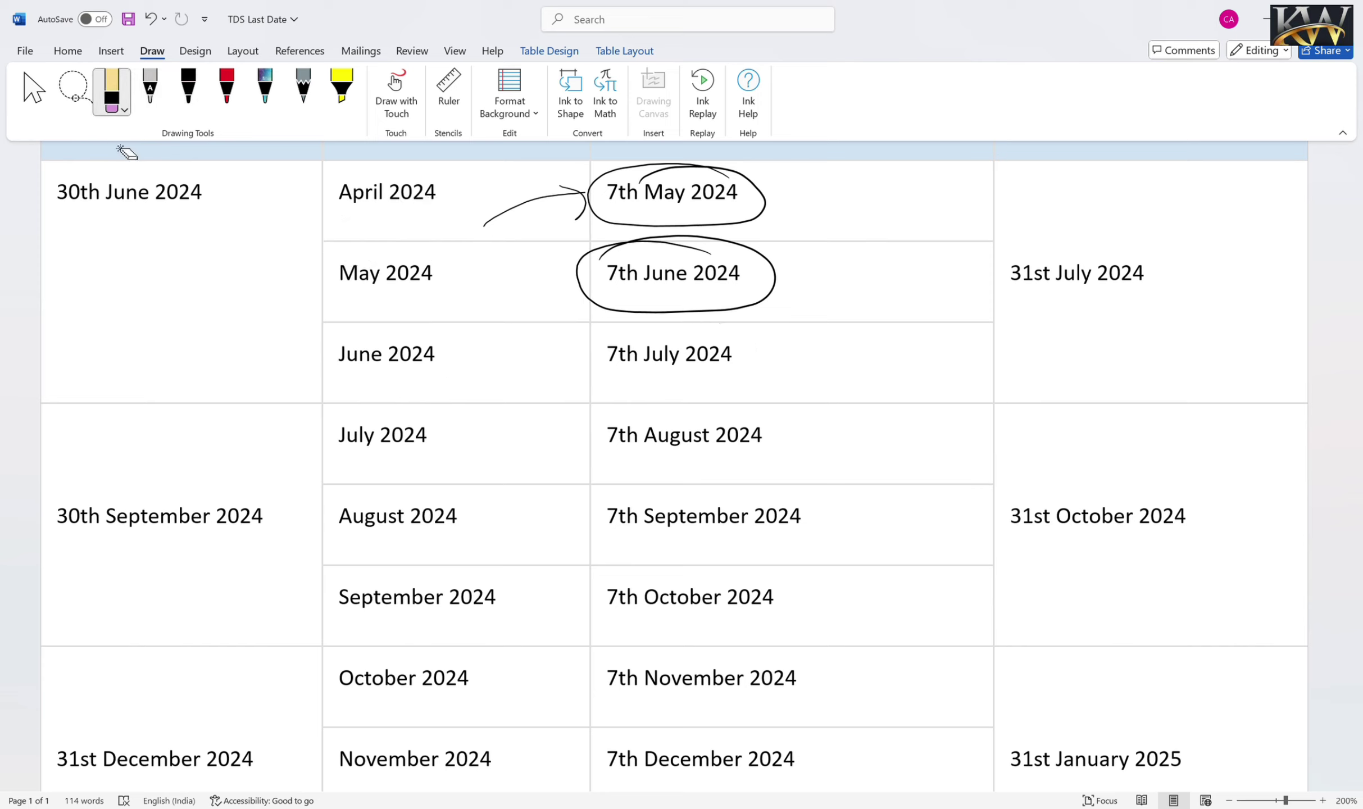
drag(534, 208, 596, 281)
click(188, 90)
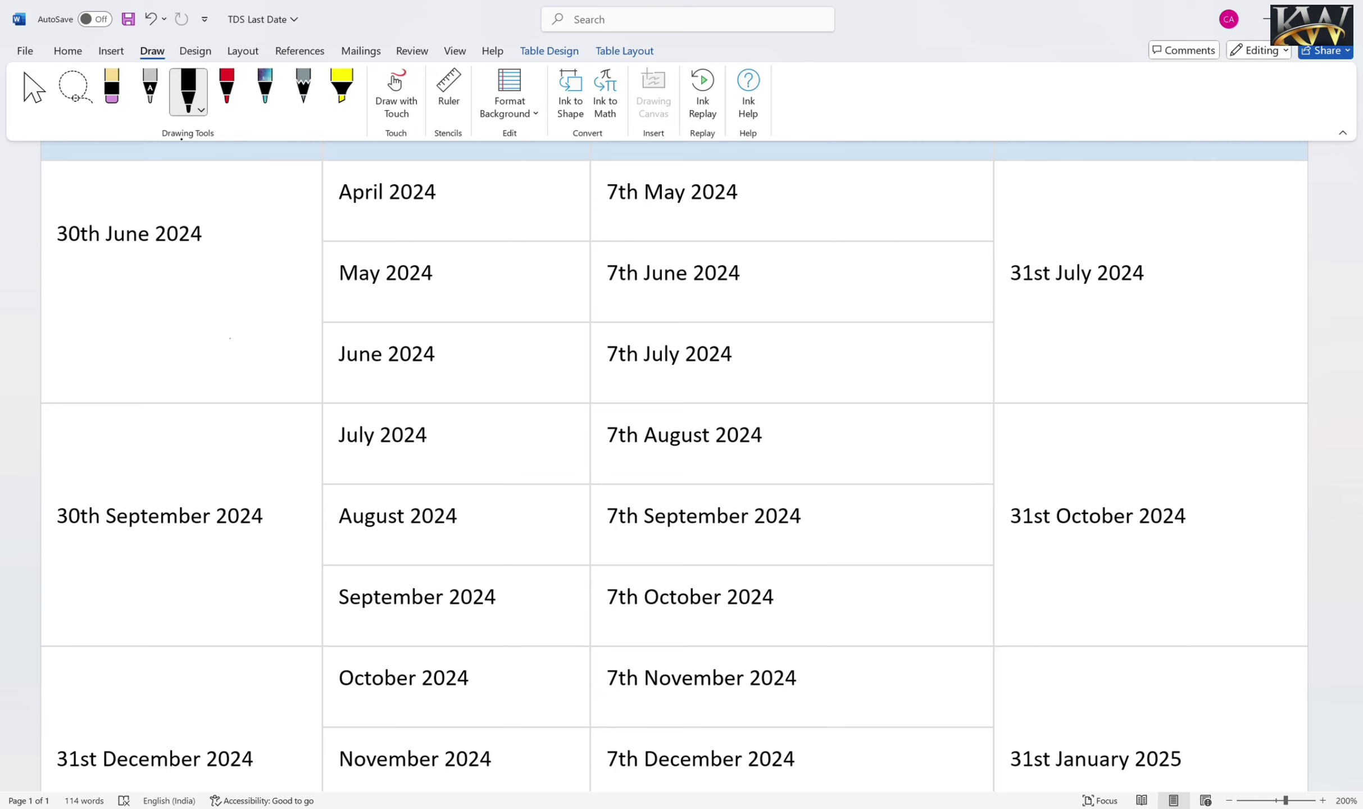
mouse_move(324, 216)
mouse_down()
mouse_move(452, 198)
mouse_move(348, 171)
mouse_move(341, 224)
mouse_up()
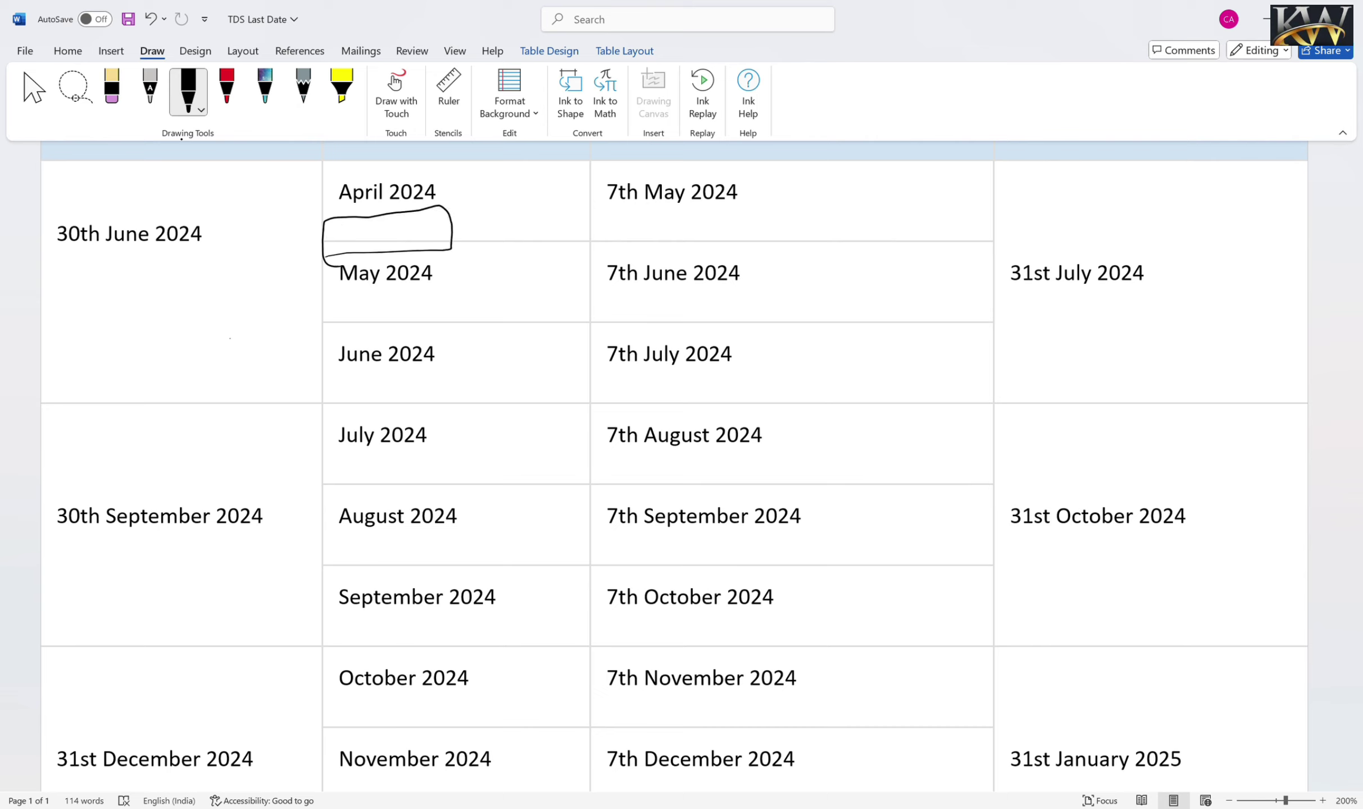
drag(480, 232, 591, 181)
drag(578, 170, 576, 216)
drag(606, 215, 725, 212)
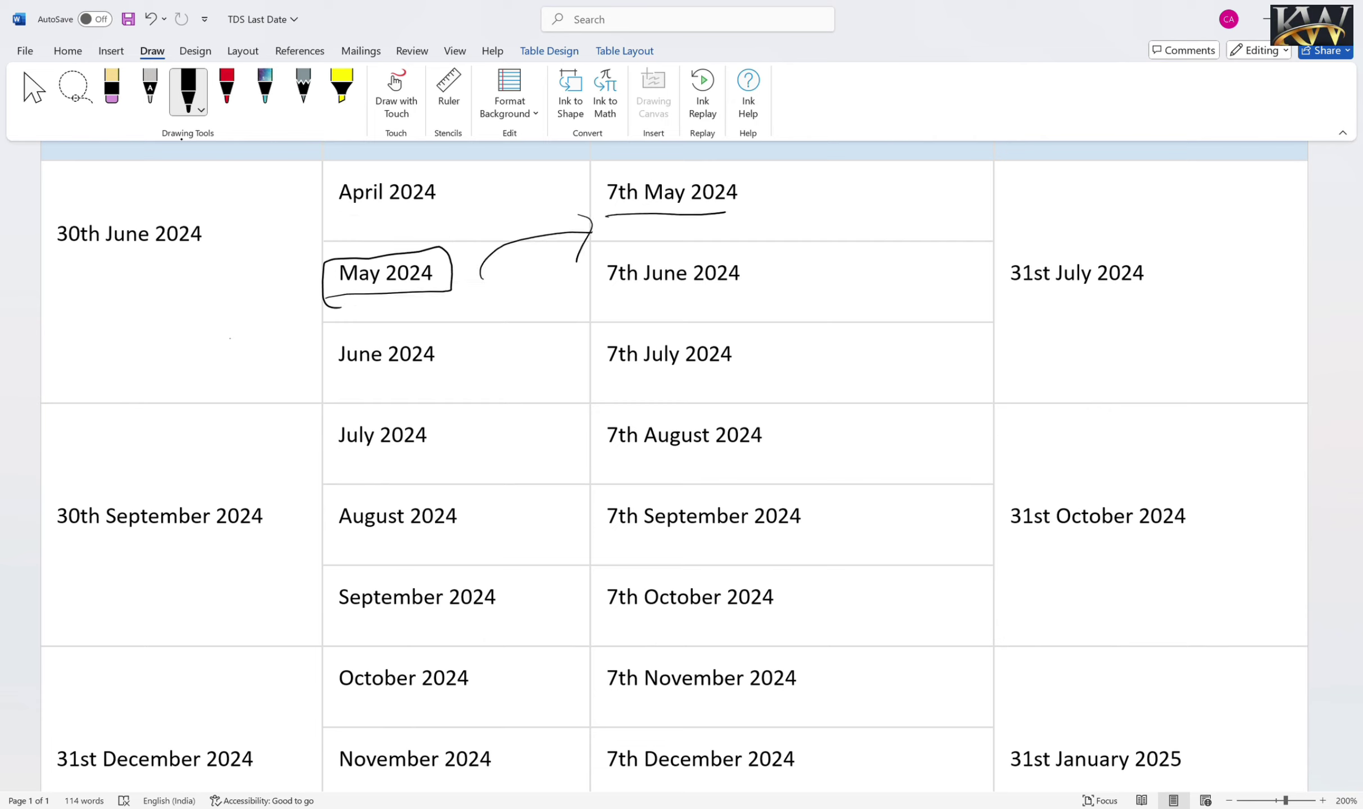
- Circle 31st July 2024 with an arrow, and connect boxed 7th June 2024 to it
mouse_move(1016, 296)
mouse_down()
mouse_move(1141, 304)
mouse_move(1023, 230)
mouse_move(1020, 298)
mouse_up()
drag(1177, 242, 1172, 273)
mouse_move(1171, 325)
mouse_down()
mouse_move(1244, 287)
mouse_move(1208, 322)
mouse_up()
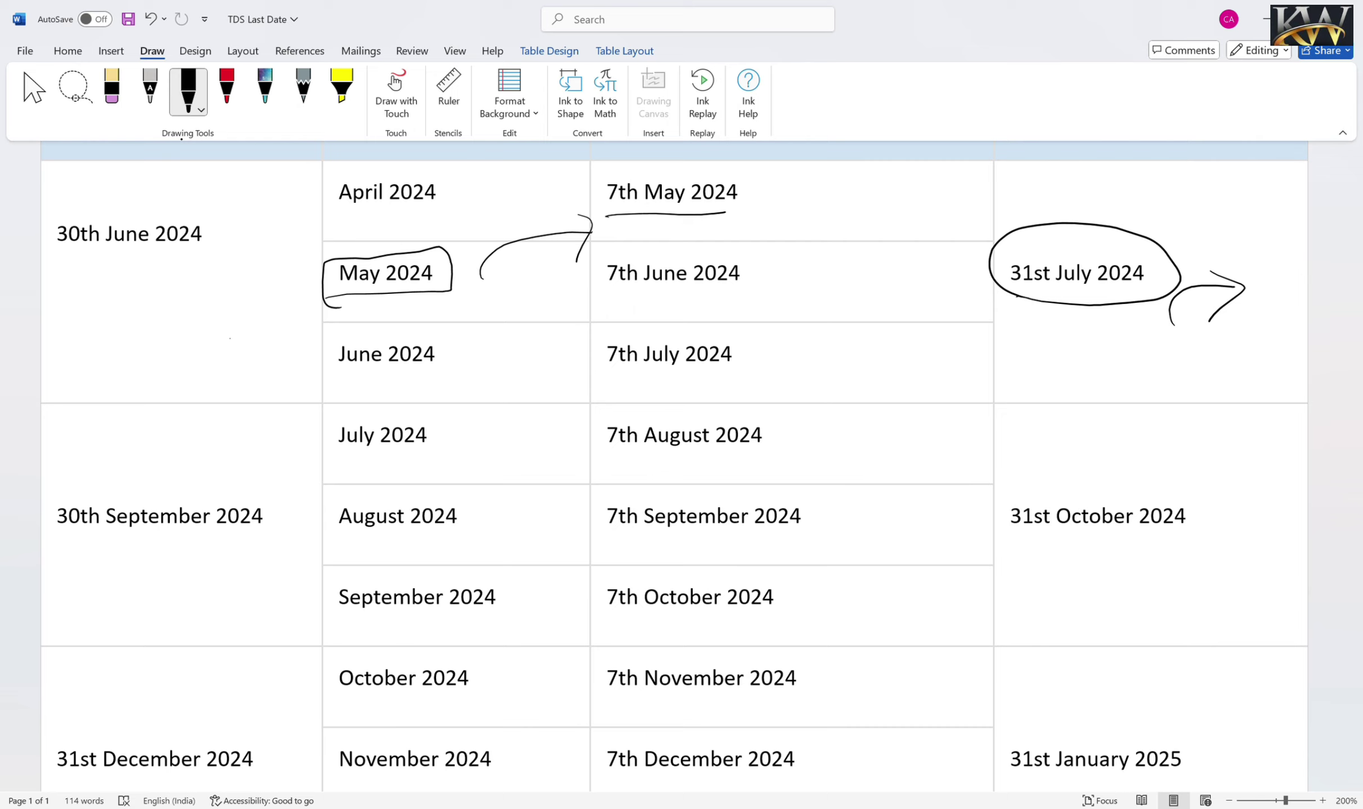
mouse_move(591, 302)
mouse_down()
mouse_move(774, 304)
mouse_move(703, 243)
mouse_move(622, 308)
mouse_up()
mouse_move(868, 321)
mouse_down()
mouse_move(996, 257)
mouse_move(964, 292)
mouse_up()
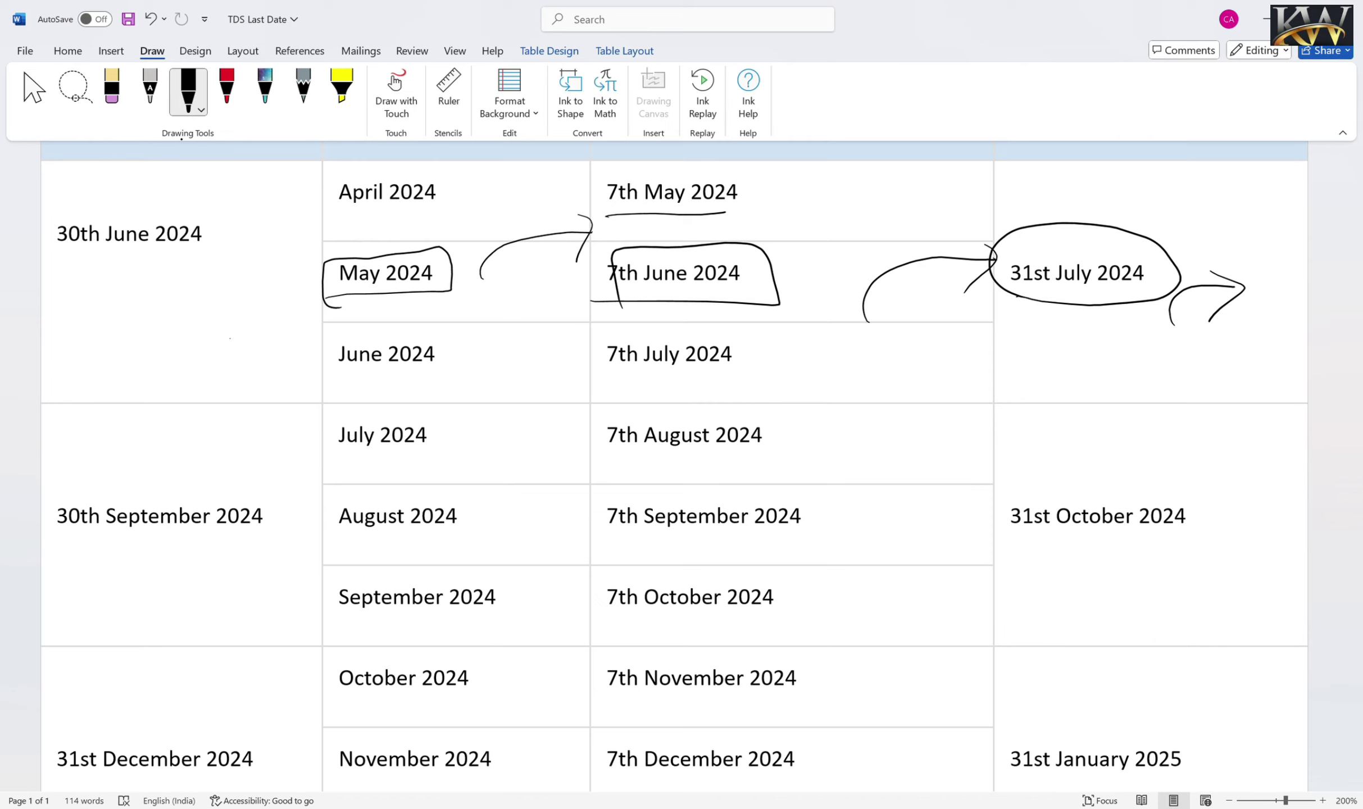
- Bracket and strike through April, May and June 2024, adding a hook below the 31st July oval
mouse_move(314, 172)
mouse_down()
mouse_move(292, 255)
mouse_move(313, 391)
mouse_move(487, 395)
mouse_move(542, 238)
mouse_move(477, 186)
mouse_move(298, 171)
mouse_up()
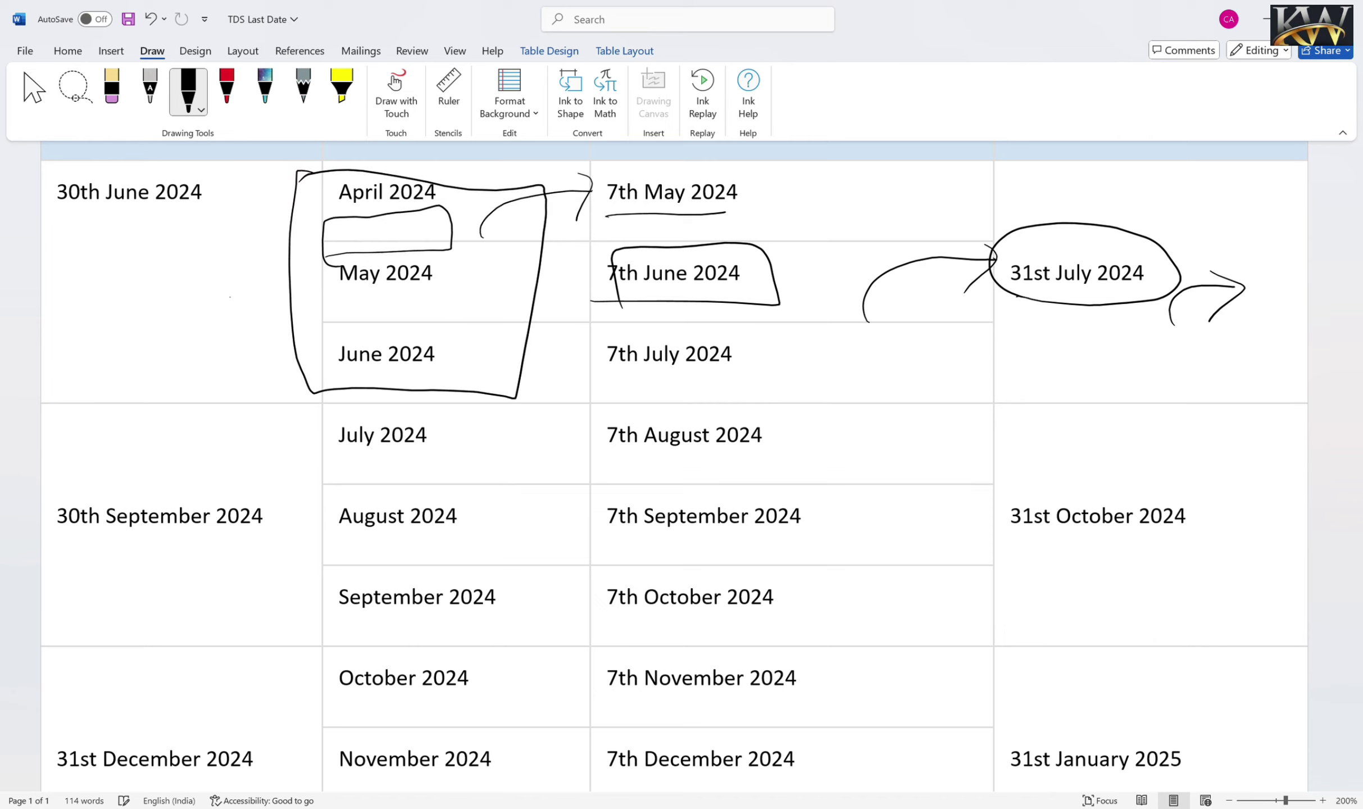
drag(286, 222, 366, 174)
drag(294, 301, 382, 257)
drag(287, 389, 377, 340)
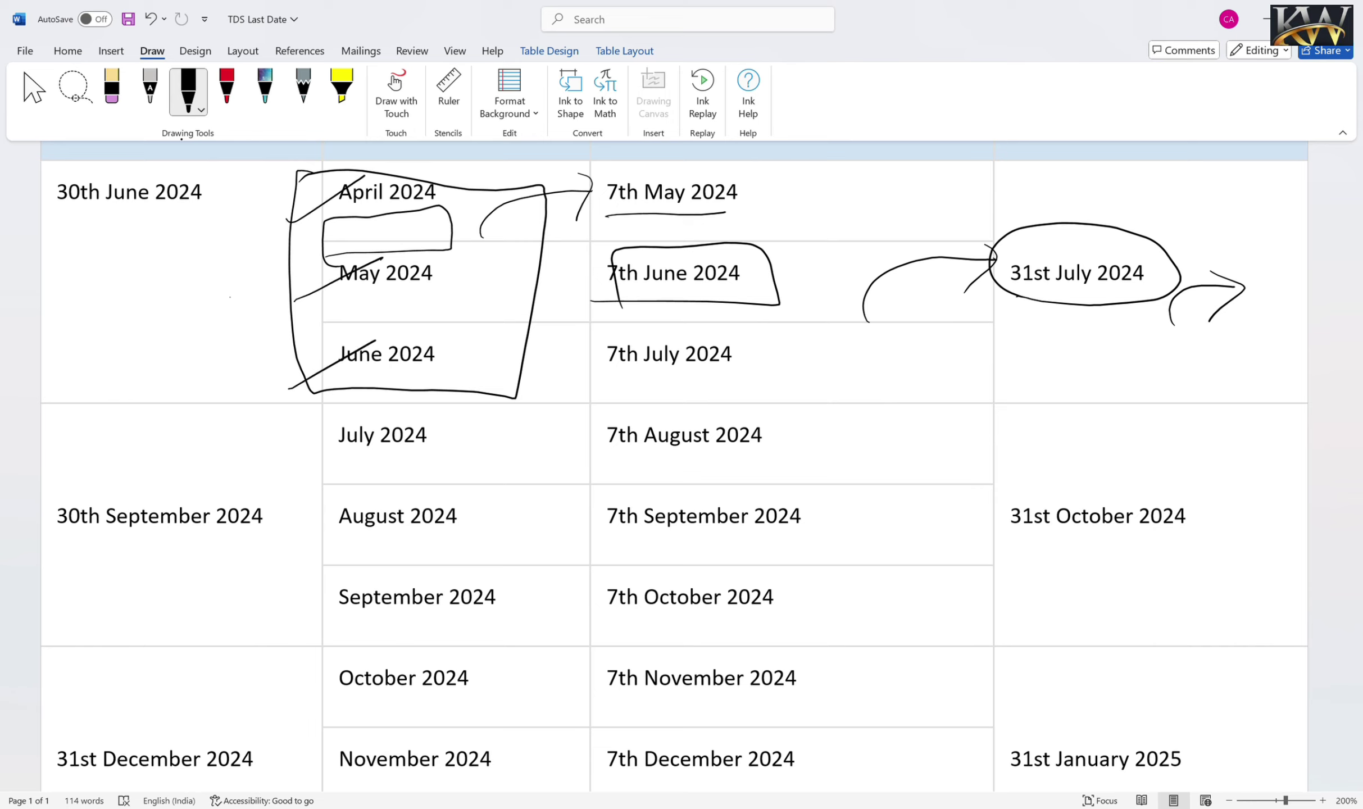
mouse_move(1102, 340)
mouse_down()
mouse_move(1110, 349)
mouse_move(1195, 303)
mouse_up()
- Bracket and underline July–September 2024, and circle 31st October 2024 with a hooked arrow
mouse_move(334, 423)
mouse_down()
mouse_move(318, 428)
mouse_move(344, 624)
mouse_up()
drag(360, 453, 438, 451)
drag(370, 560, 444, 548)
drag(374, 625, 481, 614)
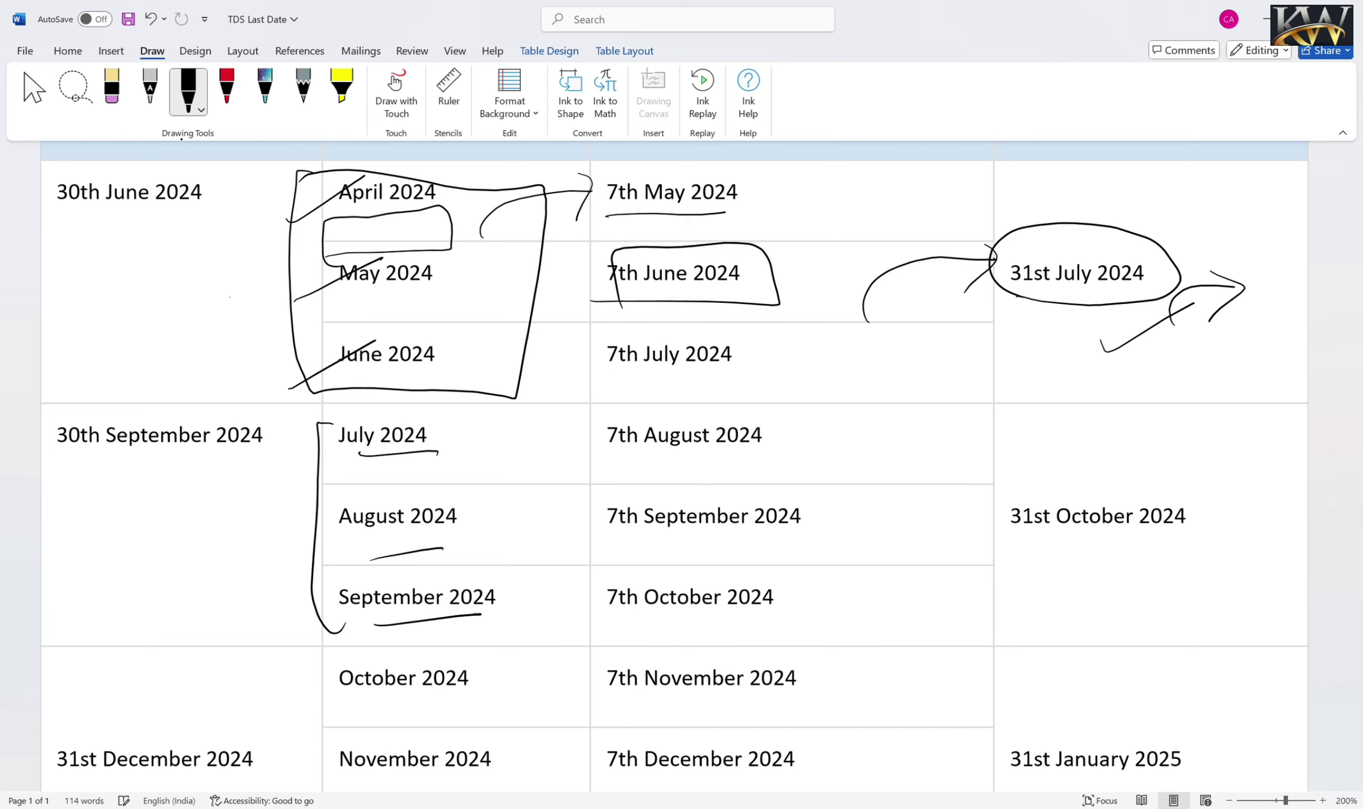
mouse_move(1027, 538)
mouse_down()
mouse_move(1247, 494)
mouse_move(989, 512)
mouse_move(1101, 530)
mouse_up()
mouse_move(1189, 528)
mouse_down()
mouse_move(1209, 607)
mouse_move(1257, 601)
mouse_up()
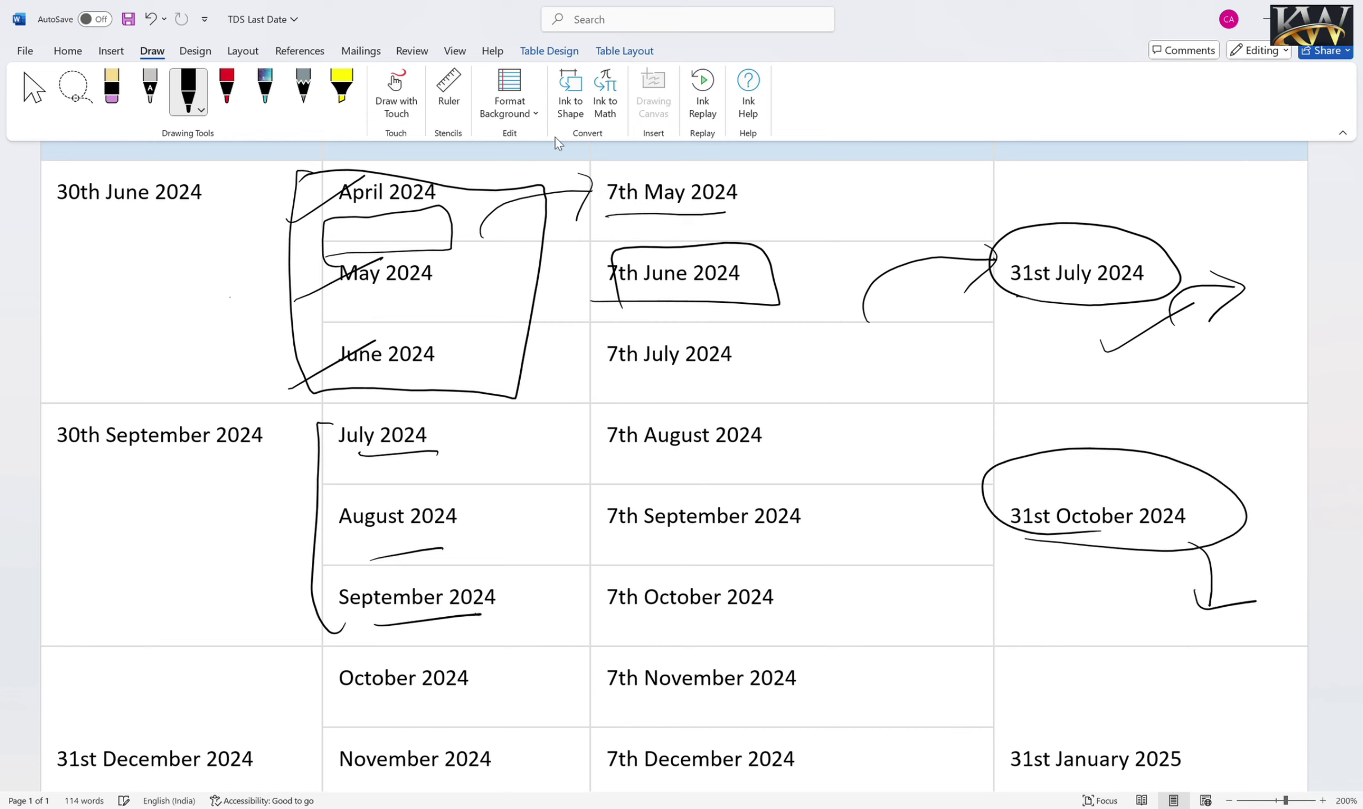
- Bracket October–December 2024 in ink and circle 31st January 2025
scroll(507, 381, down, 5)
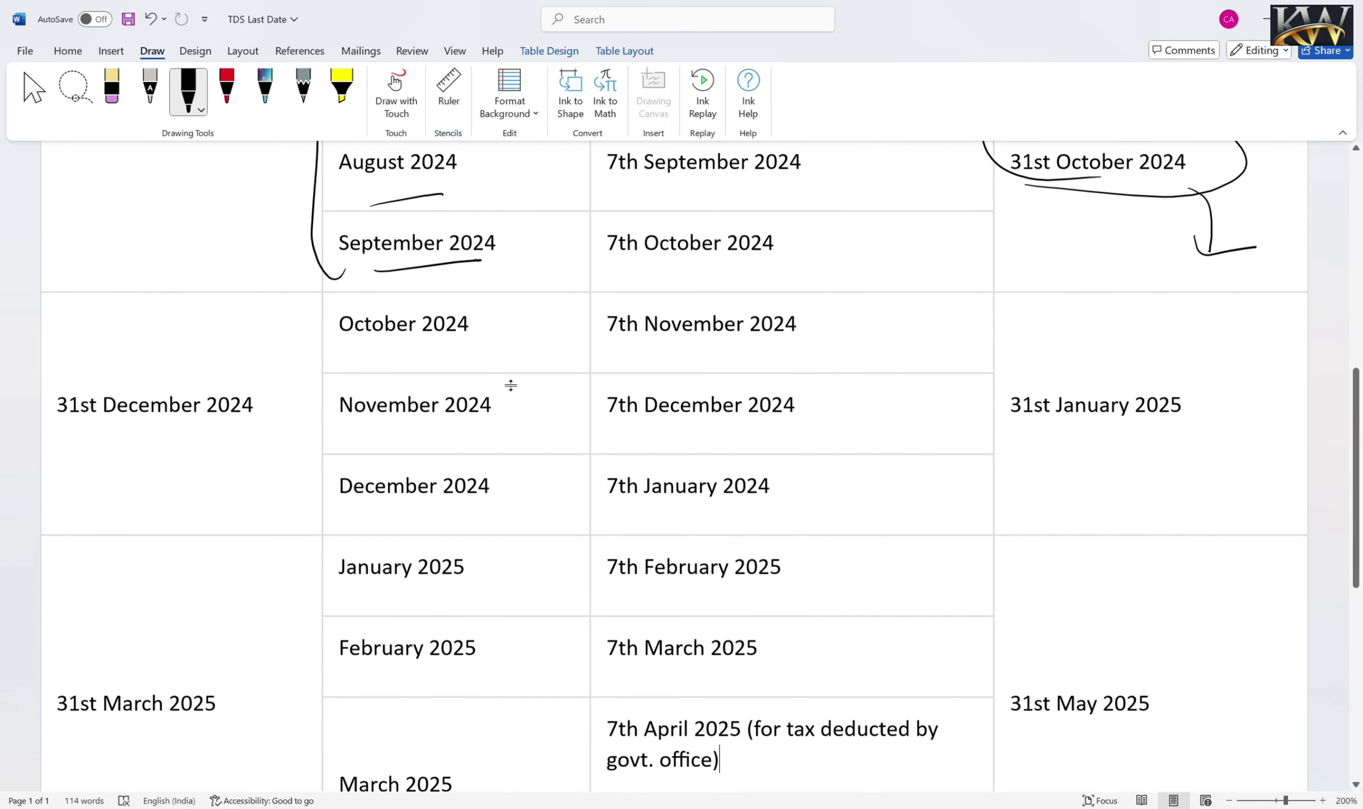
drag(366, 512, 491, 507)
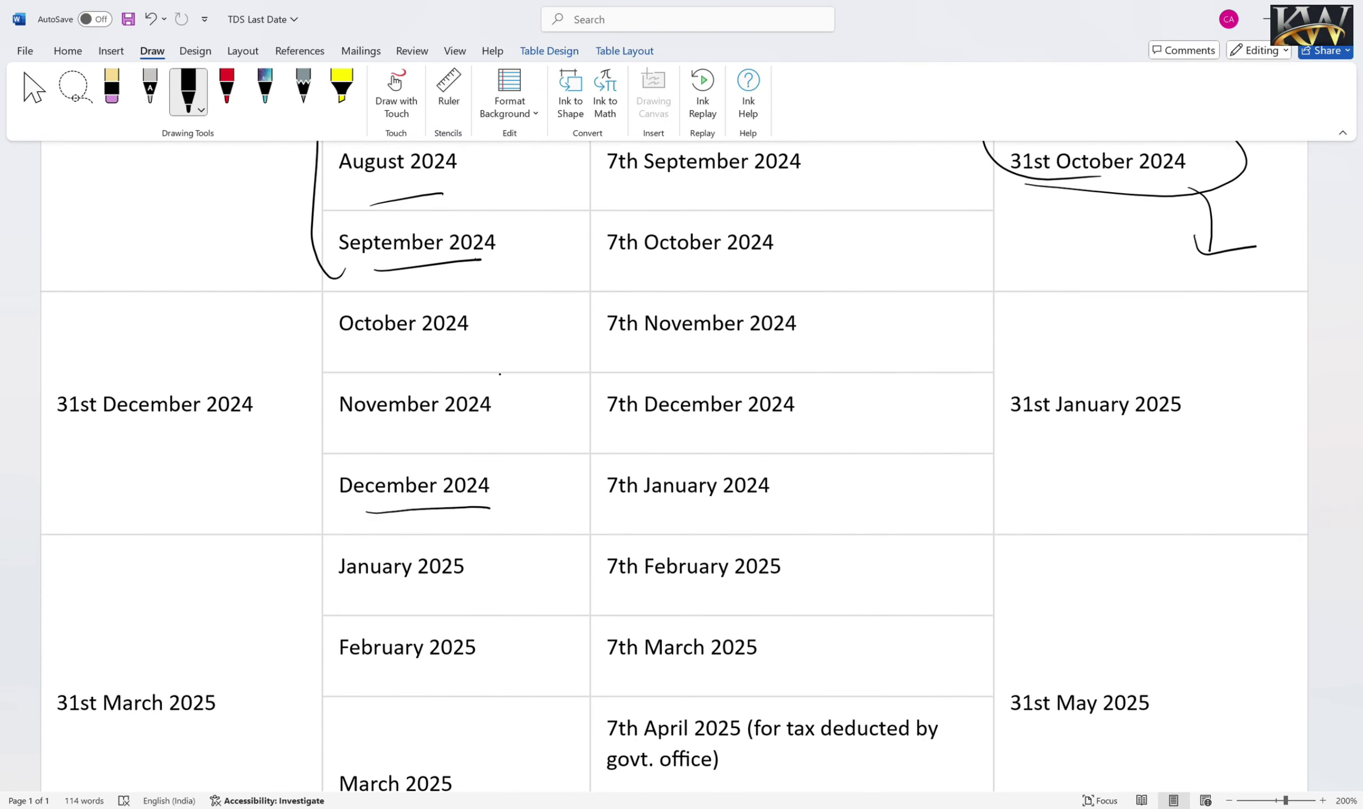
mouse_move(526, 296)
mouse_down()
mouse_move(548, 465)
mouse_move(483, 540)
mouse_up()
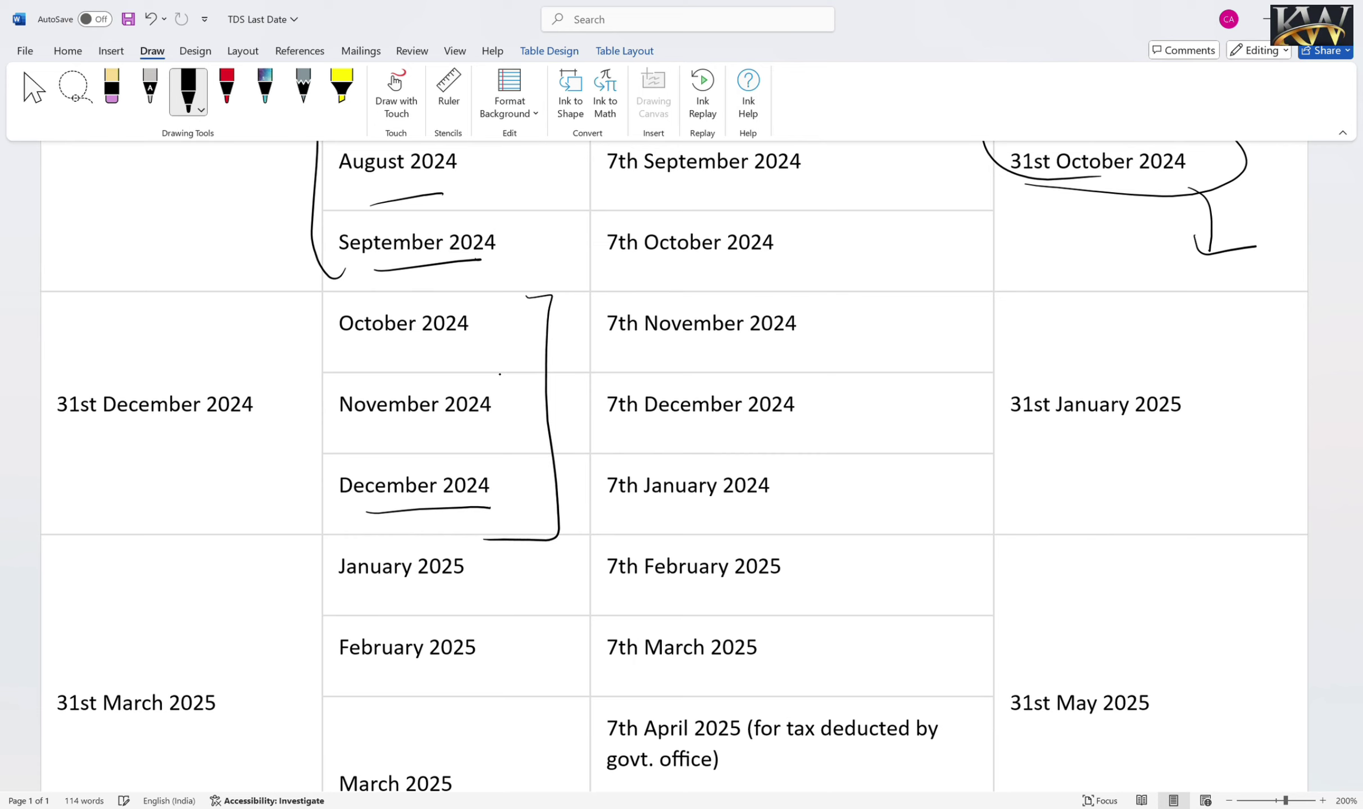
mouse_move(1017, 431)
mouse_down()
mouse_move(1211, 423)
mouse_move(973, 396)
mouse_move(1095, 435)
mouse_up()
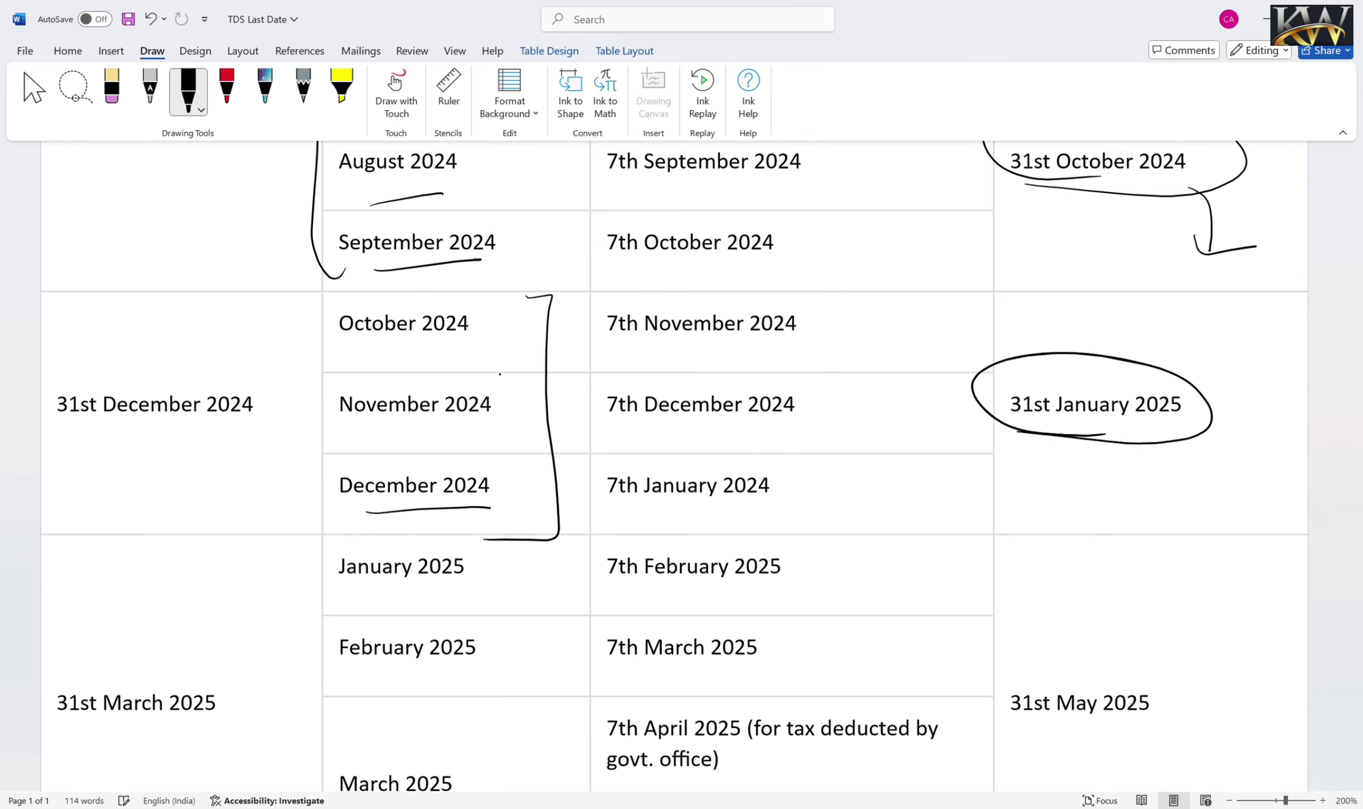
drag(1141, 479, 1150, 477)
- Bracket January–March 2025 and underline the January to March 2025 rows
scroll(674, 449, down, 3)
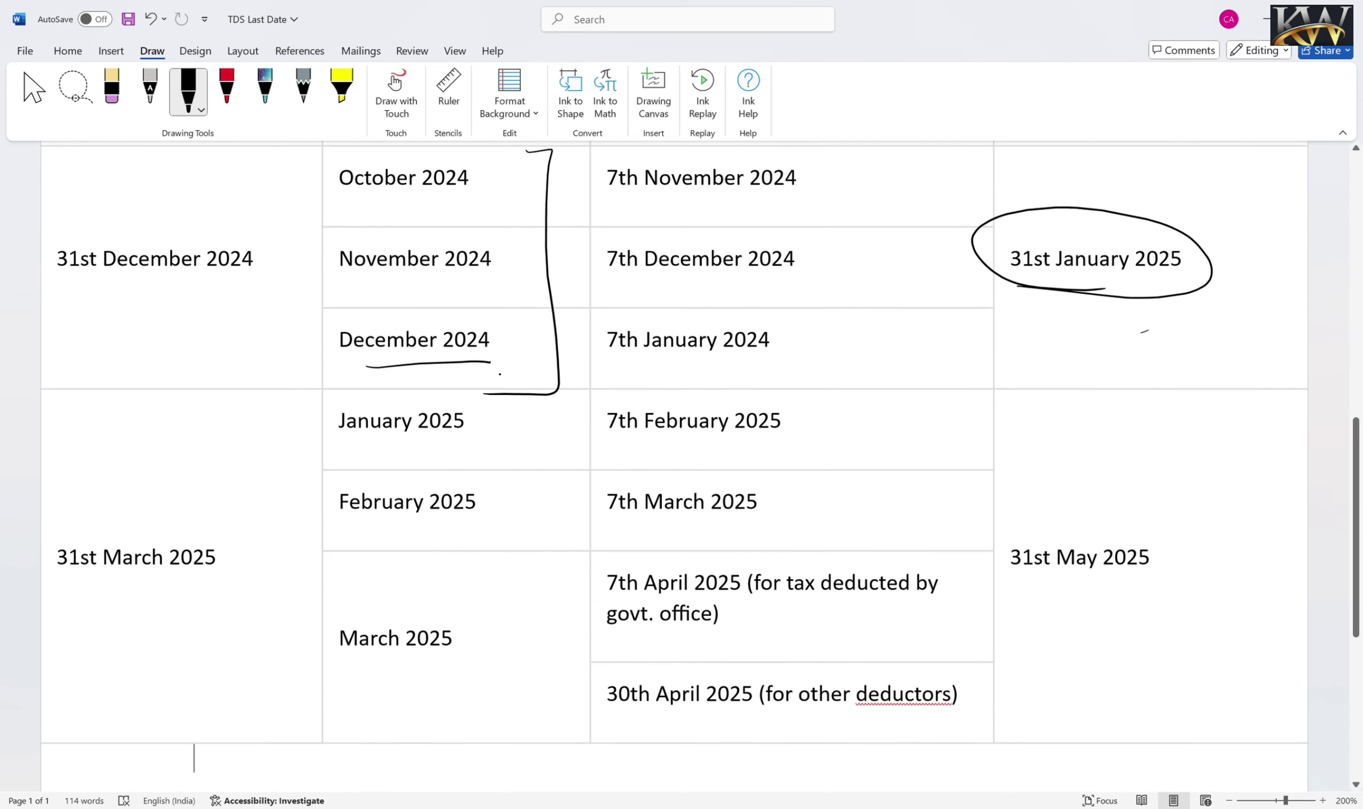
mouse_move(307, 399)
mouse_down()
mouse_move(302, 482)
mouse_move(345, 621)
mouse_up()
drag(386, 460, 466, 451)
drag(366, 560, 440, 544)
drag(351, 680, 472, 665)
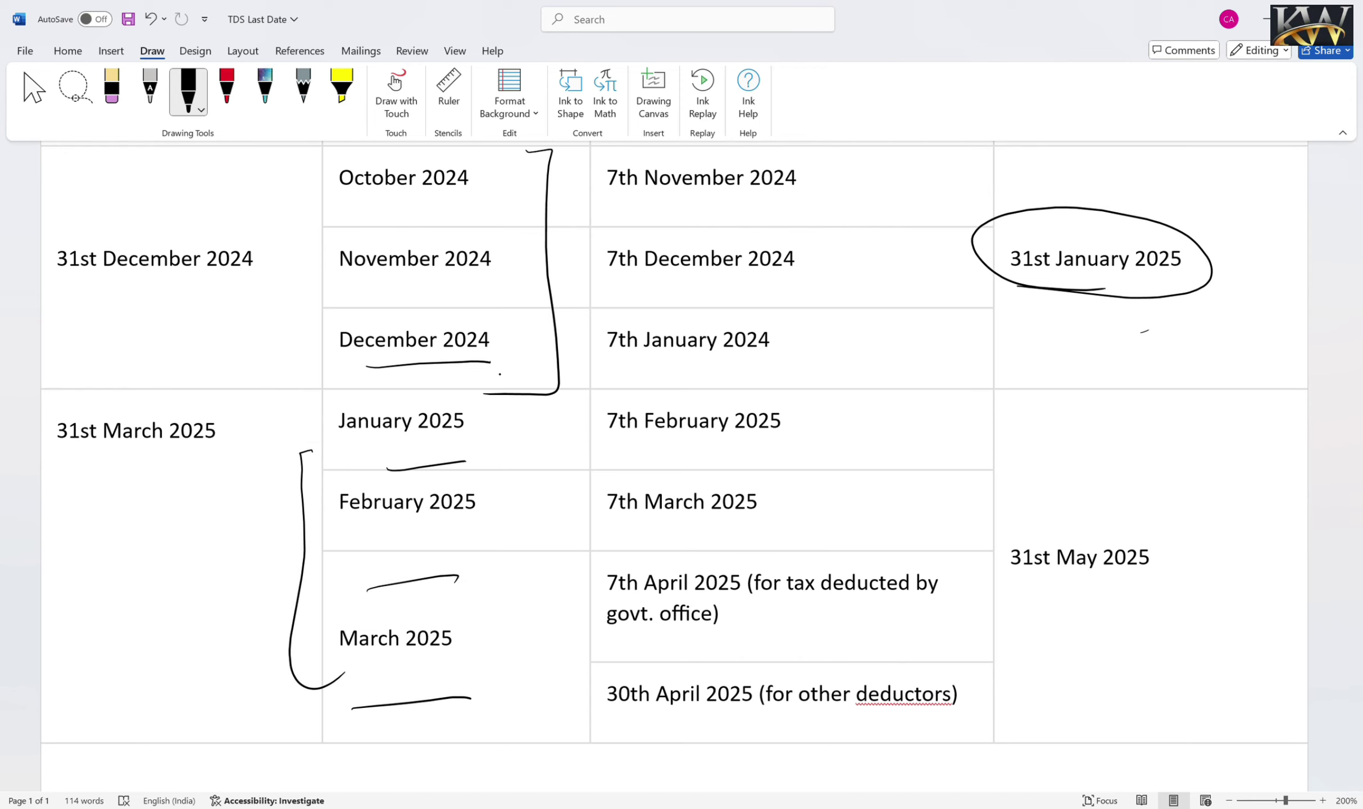
- Circle 31st May 2025 with ellipses and draw arrows beside it
mouse_move(1012, 590)
mouse_down()
mouse_move(1158, 597)
mouse_move(1003, 534)
mouse_move(1085, 593)
mouse_up()
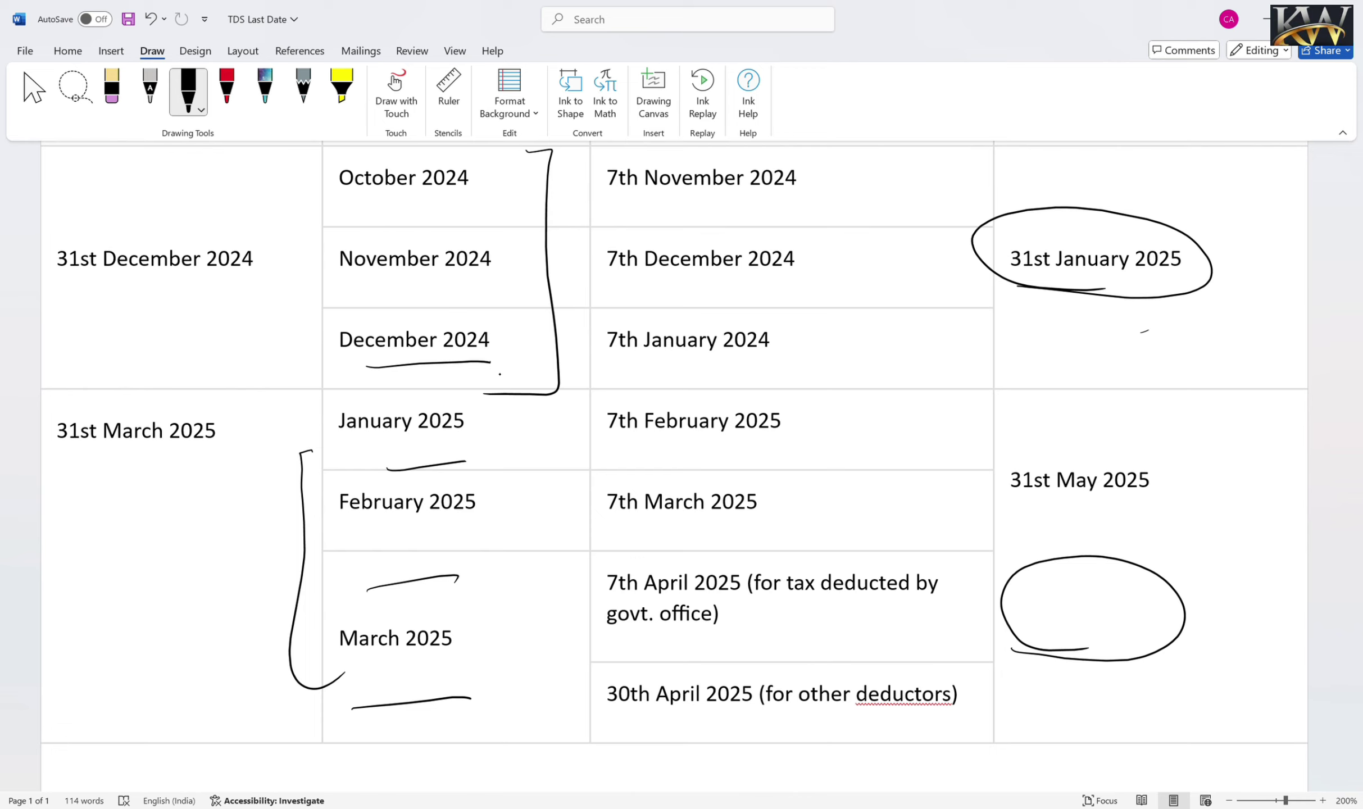
mouse_move(1164, 464)
mouse_down()
mouse_move(1006, 441)
mouse_move(1134, 461)
mouse_up()
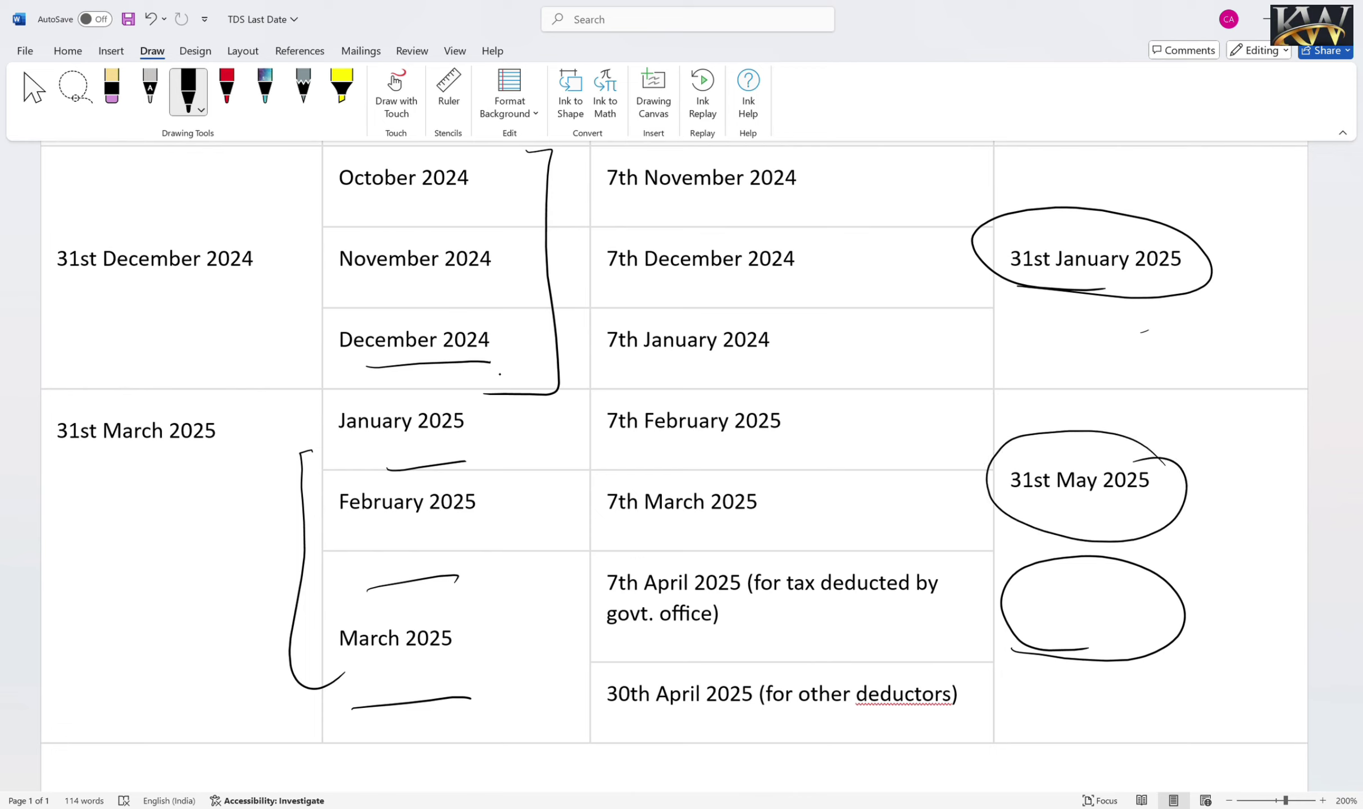
mouse_move(1156, 458)
mouse_down()
mouse_move(1210, 427)
mouse_move(1197, 448)
mouse_up()
drag(1232, 505, 1232, 565)
- Mark 7th February 2025 and January 2025, tick 7th January and 31st January, and circle November 2024
drag(604, 445, 821, 450)
mouse_move(325, 455)
mouse_down()
mouse_move(386, 454)
mouse_move(290, 410)
mouse_move(315, 470)
mouse_up()
mouse_move(670, 446)
mouse_down()
mouse_move(599, 427)
mouse_move(797, 393)
mouse_move(812, 467)
mouse_move(978, 393)
mouse_move(983, 407)
mouse_move(926, 449)
mouse_up()
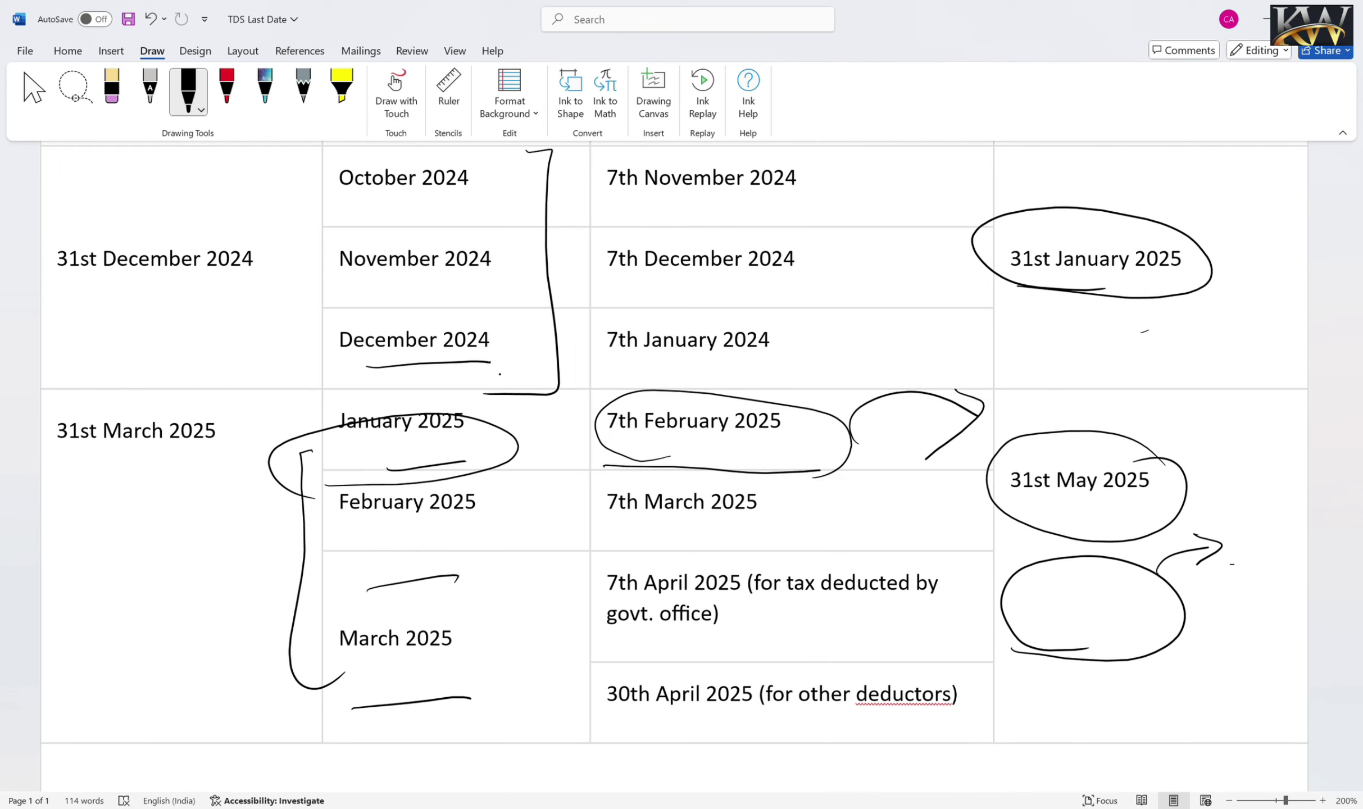
drag(1150, 424, 1246, 406)
drag(719, 385, 797, 358)
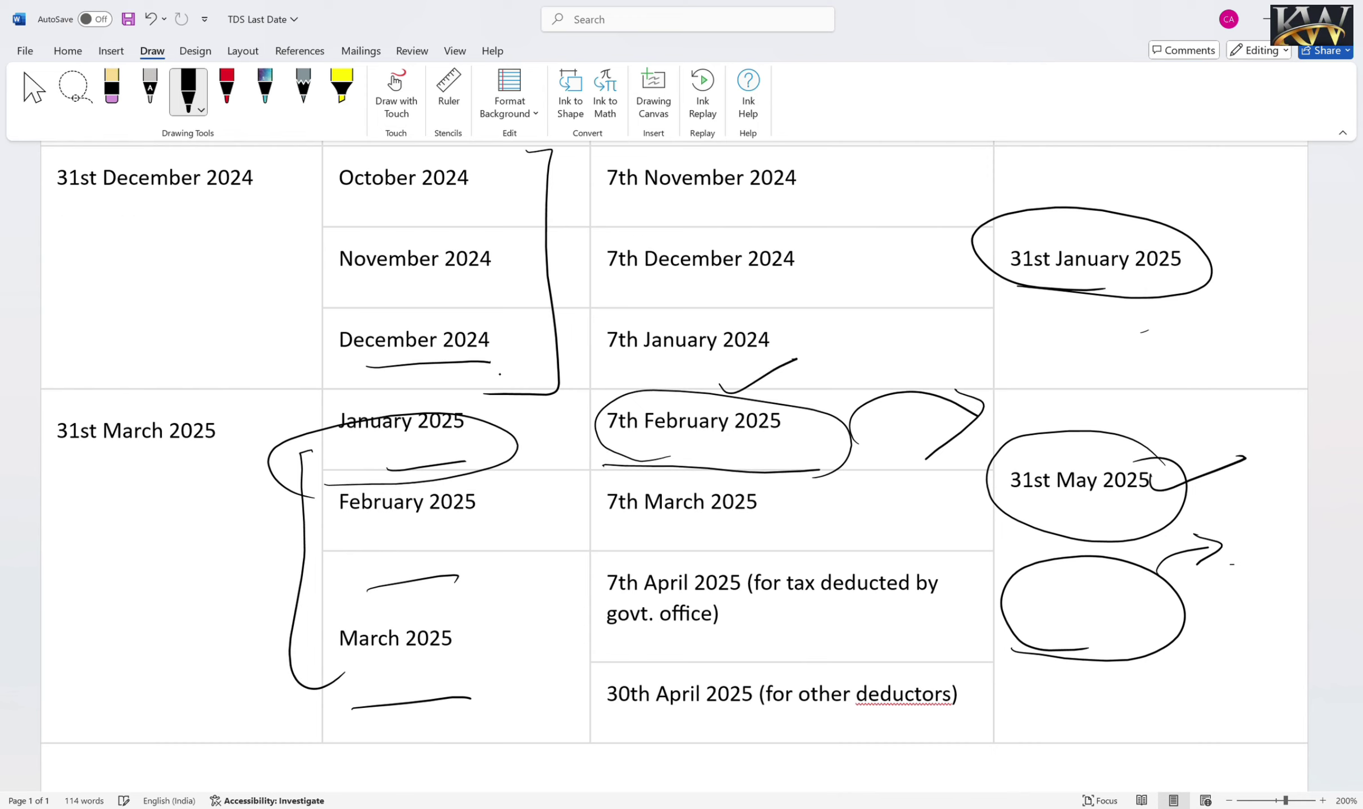
mouse_move(1214, 181)
mouse_down()
mouse_move(1240, 482)
mouse_move(1202, 599)
mouse_move(1183, 599)
mouse_up()
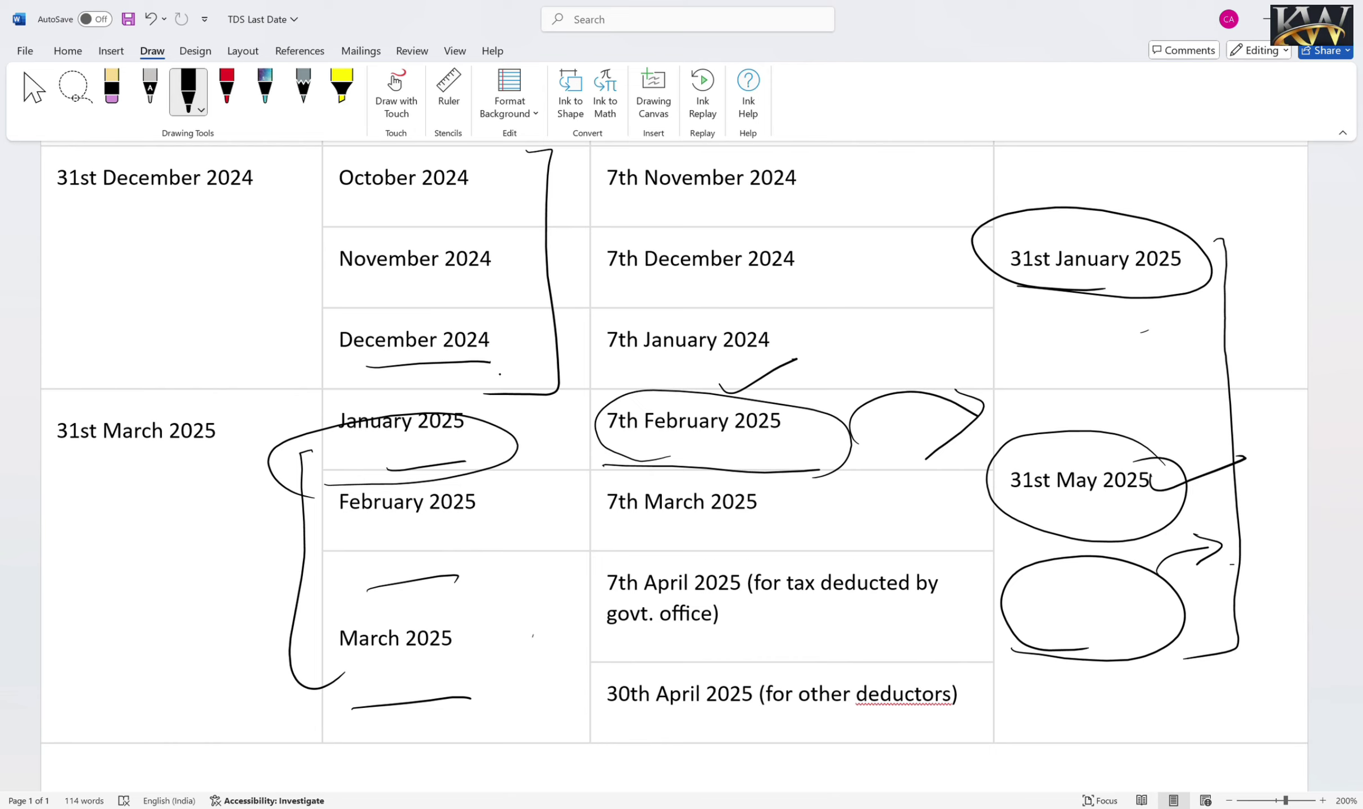
mouse_move(344, 283)
mouse_down()
mouse_move(506, 272)
mouse_move(411, 225)
mouse_move(337, 289)
mouse_move(291, 275)
mouse_move(215, 302)
mouse_move(251, 325)
mouse_up()
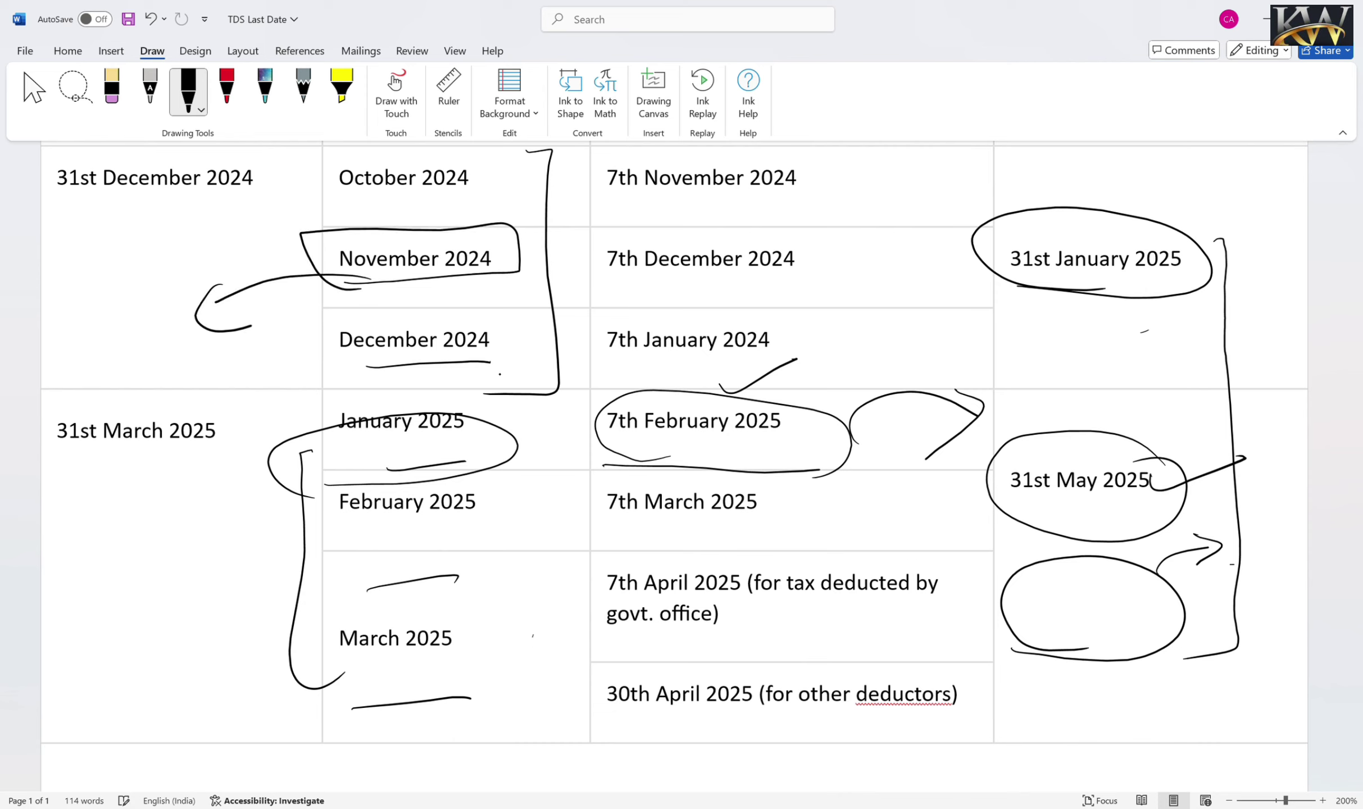
drag(1089, 226, 1181, 179)
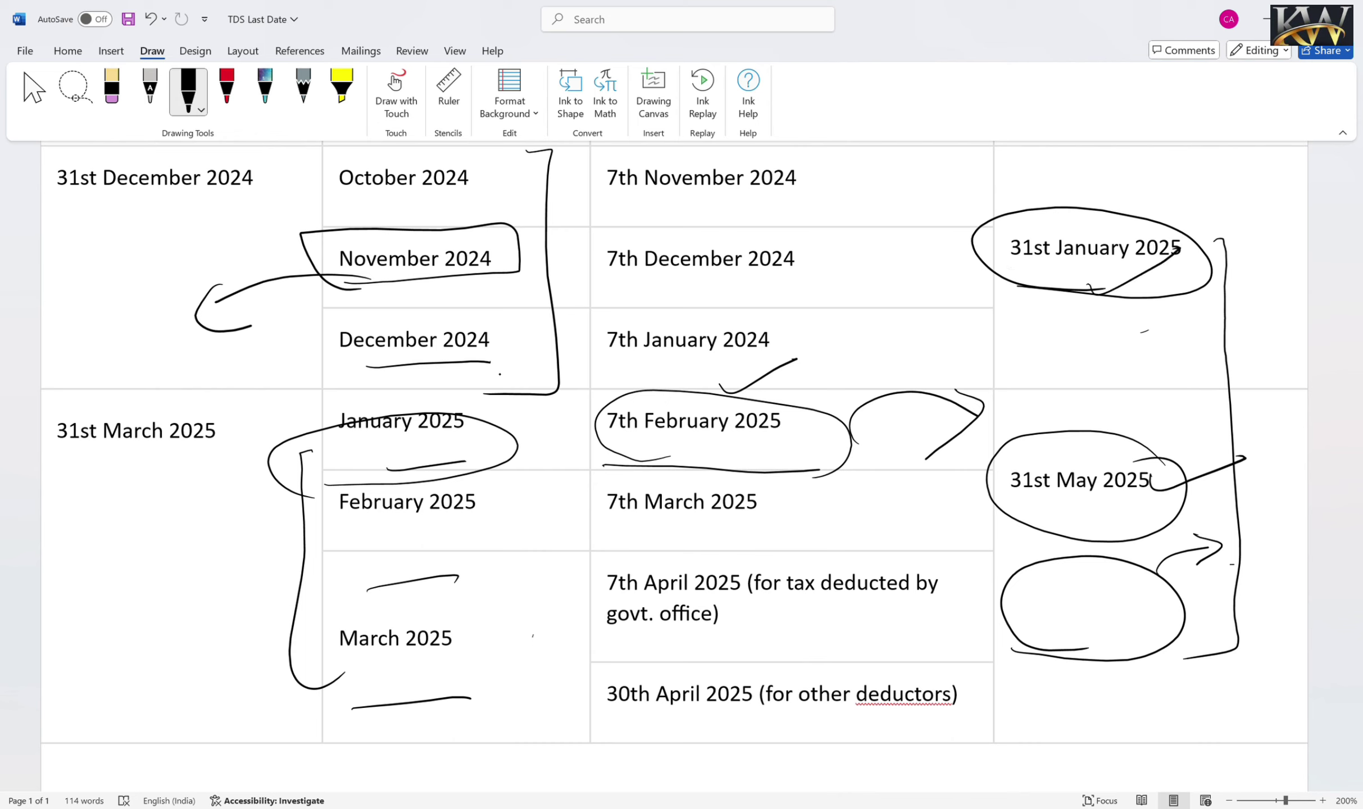